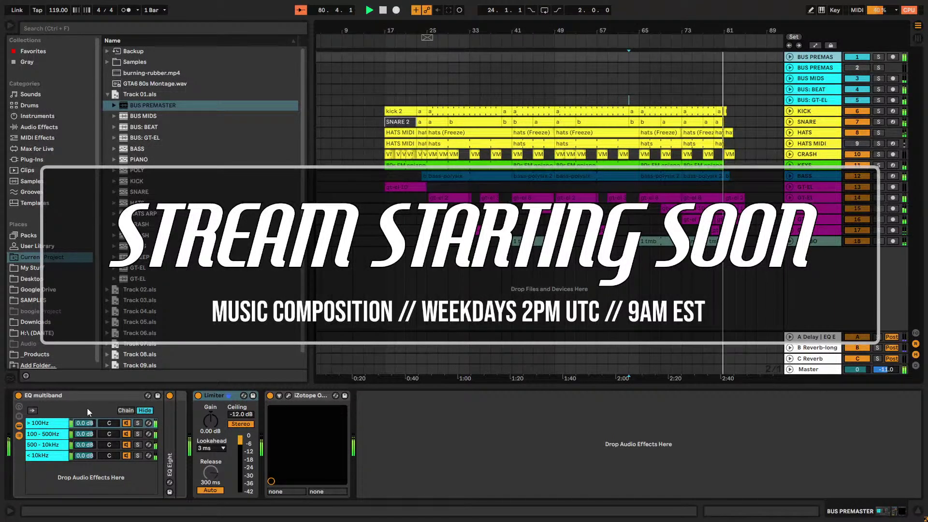
- Paste the PREMASTER - 80S ACTION rack at the end of the BUS PREMASTER effects and group the original EQ multiband, Limiter and iZotope Ozone devices
{"action": "left_click", "coordinate": [412, 442]}
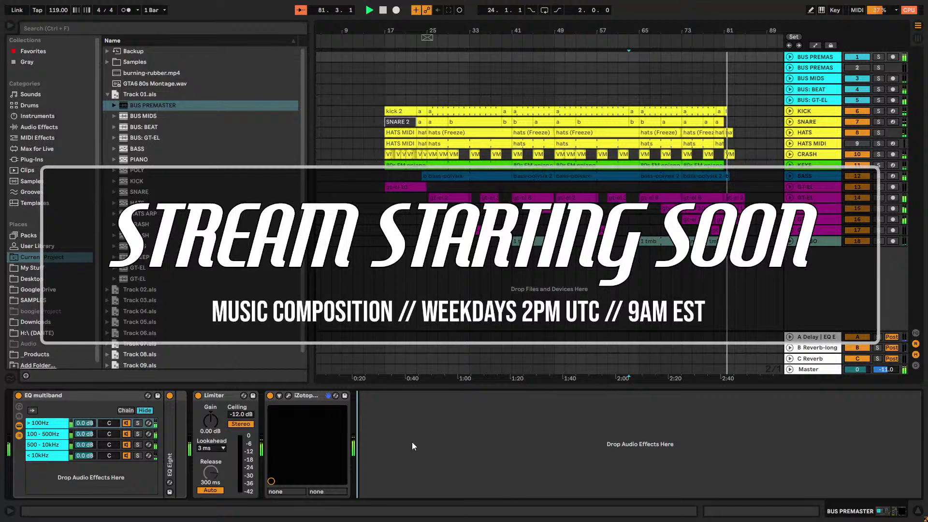
{"action": "key", "text": "ctrl+v"}
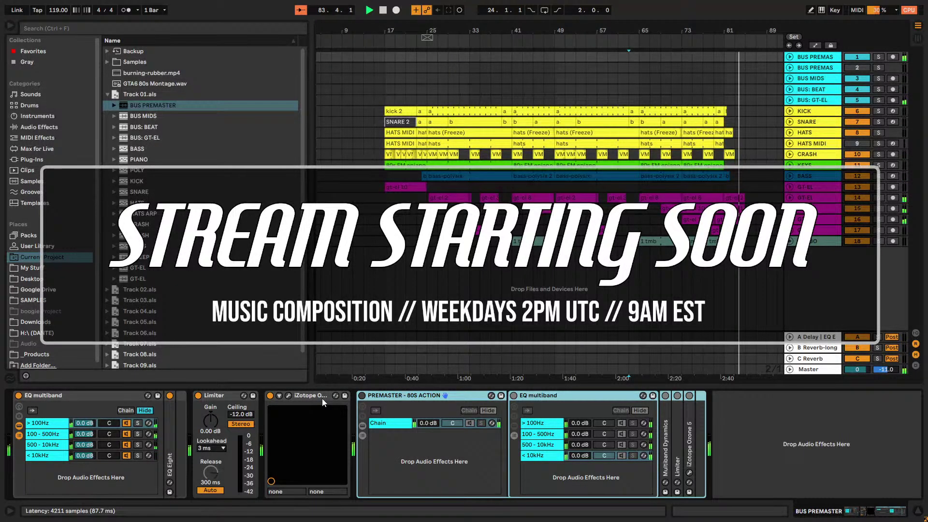
{"action": "left_click", "coordinate": [236, 398]}
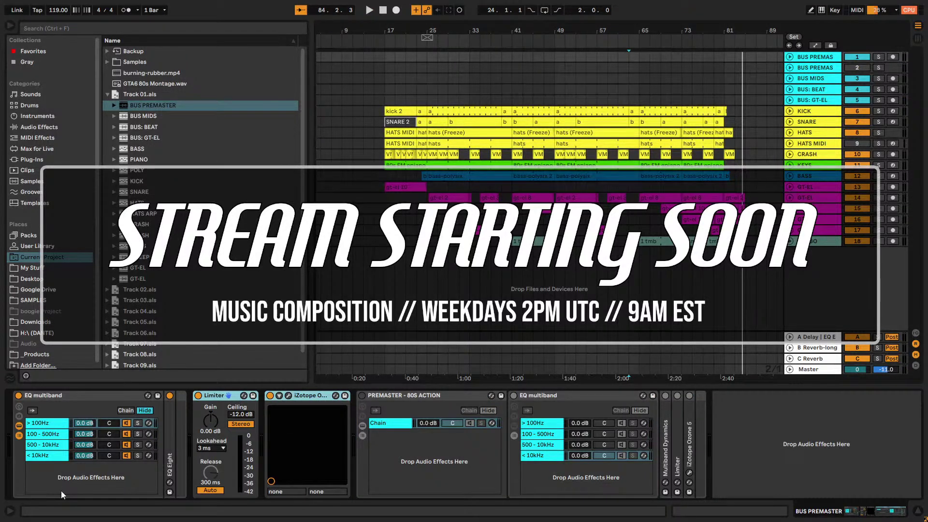
{"action": "left_click", "coordinate": [128, 399]}
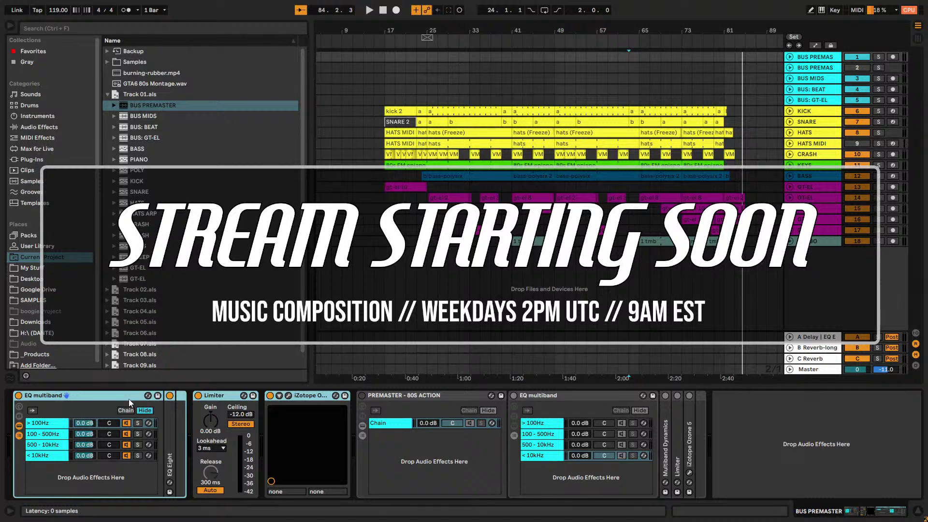
{"action": "key", "text": "ctrl+g"}
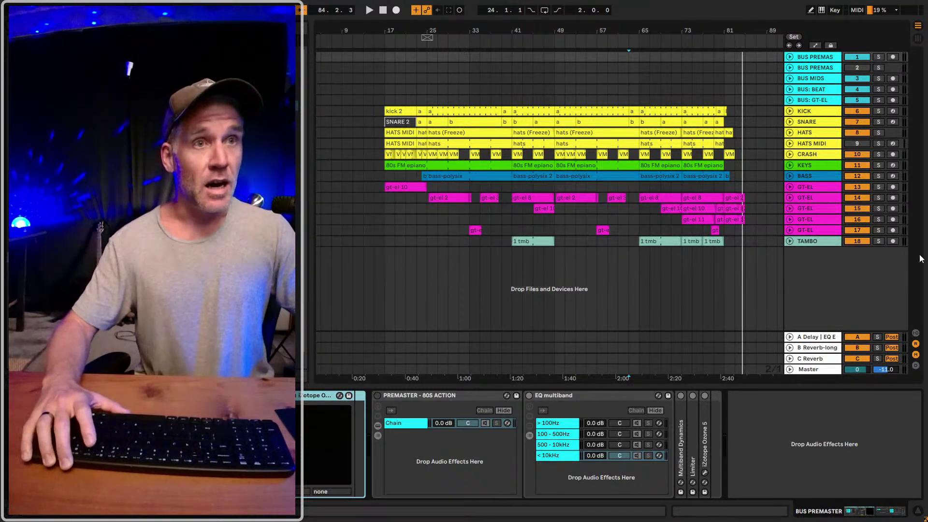
- Play the arrangement from bar 17
{"action": "left_click_drag", "start_coordinate": [415, 29], "coordinate": [427, 22]}
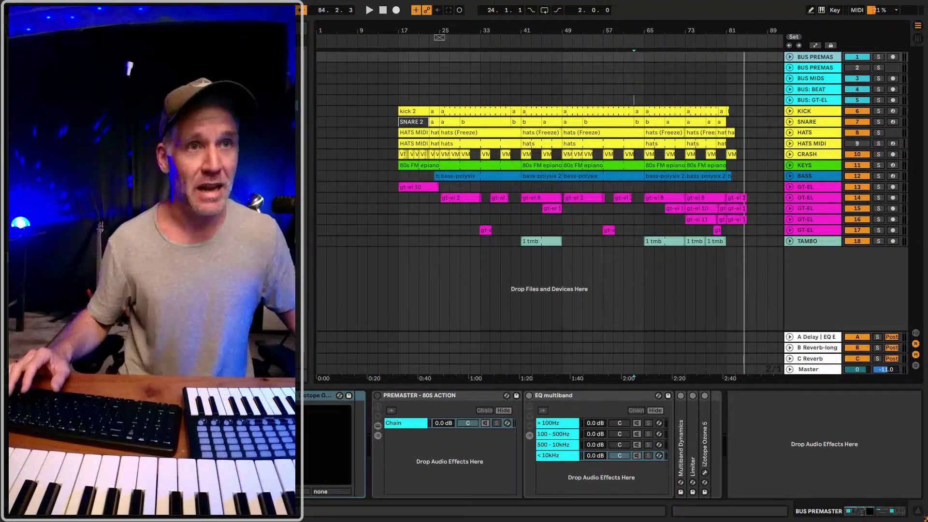
{"action": "left_click", "coordinate": [406, 177]}
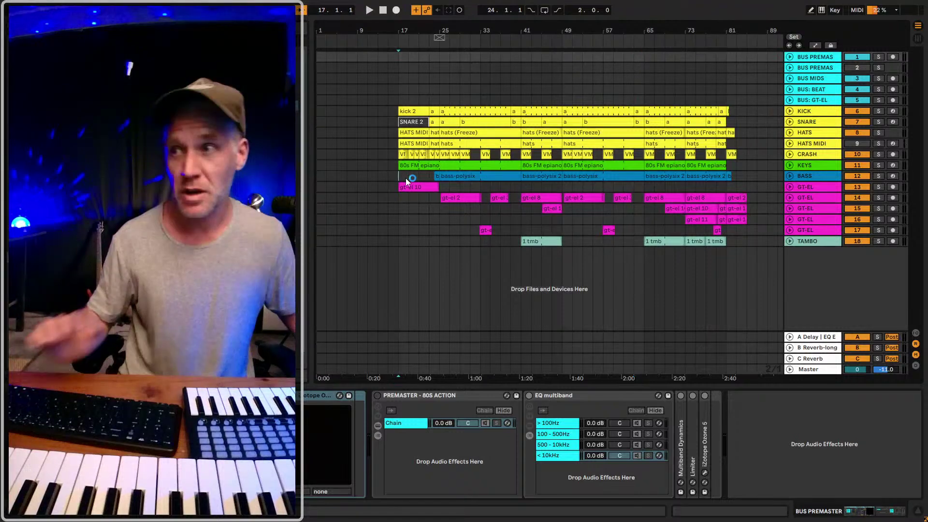
{"action": "left_click", "coordinate": [405, 178]}
{"action": "key", "text": "space"}
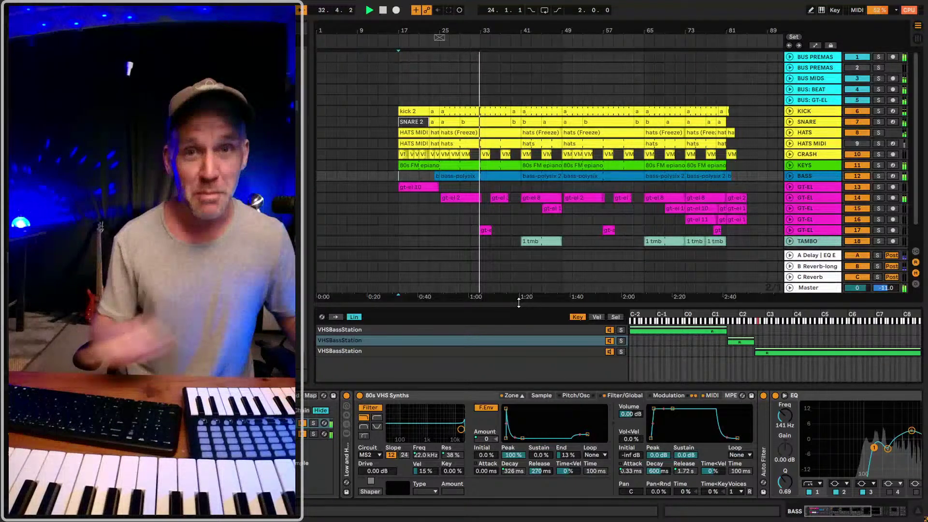
- Hide the return tracks in the arrangement
{"action": "left_click", "coordinate": [833, 257]}
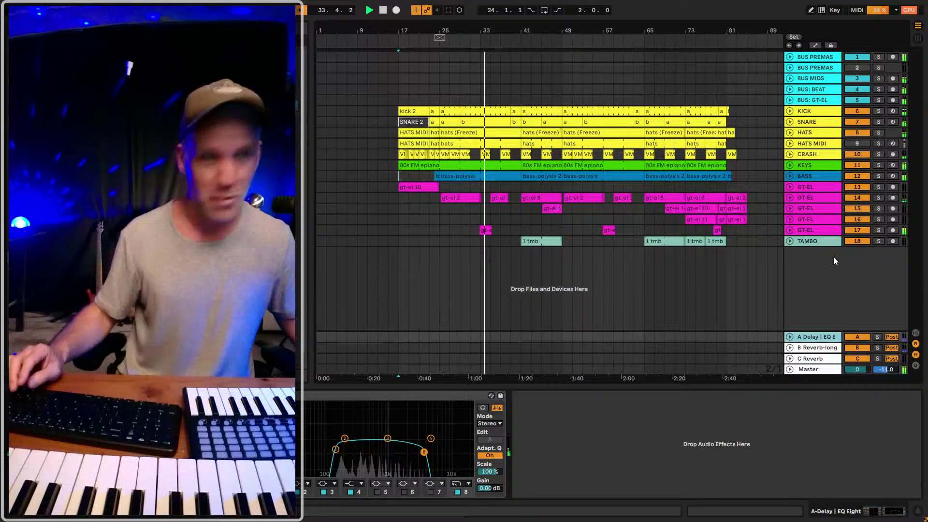
{"action": "key", "text": "ctrl+alt+r"}
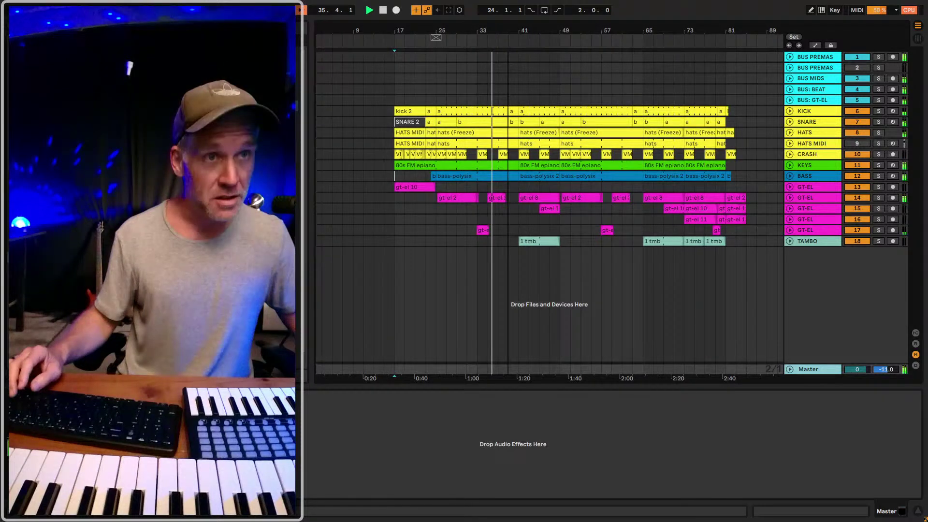
{"action": "left_click_drag", "start_coordinate": [508, 23], "coordinate": [493, 23]}
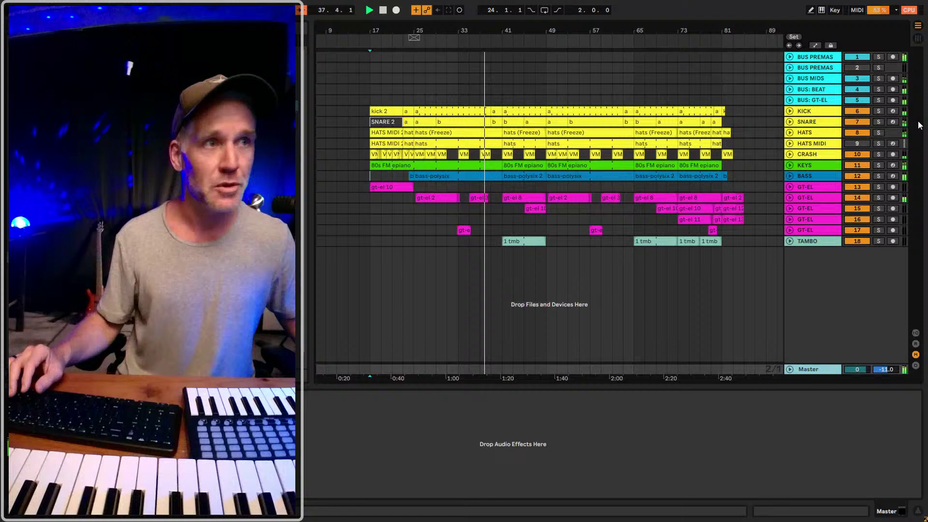
- Check the devices on the SNARE and KICK tracks while the song plays
{"action": "left_click", "coordinate": [812, 122]}
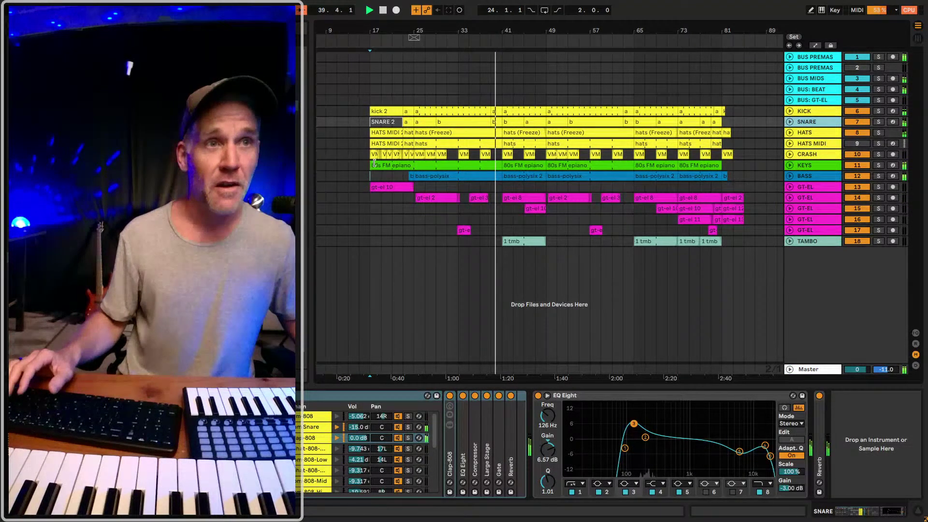
{"action": "scroll", "coordinate": [375, 164], "scroll_direction": "down", "scroll_amount": 2}
{"action": "left_click", "coordinate": [806, 112]}
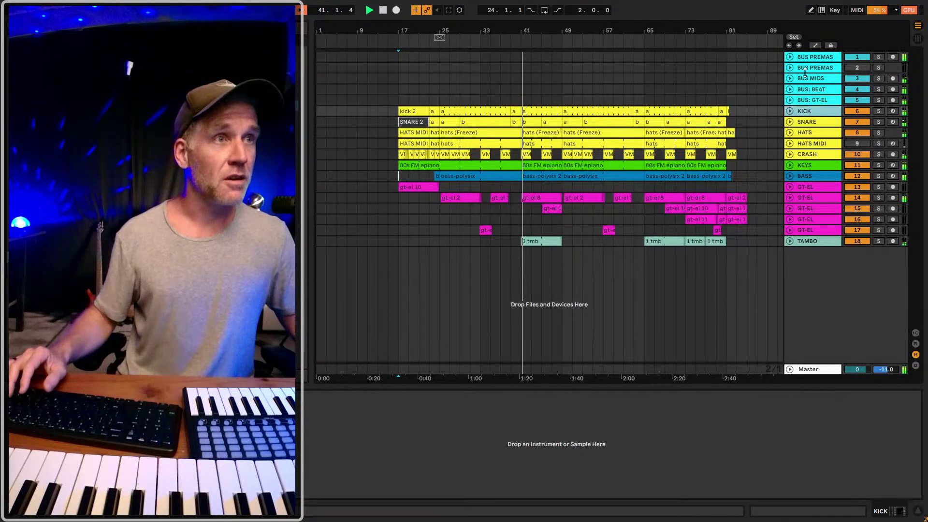
- Delete the second, deactivated BUS PREMASTER track and select the effect rack on the remaining one
{"action": "left_click", "coordinate": [812, 58]}
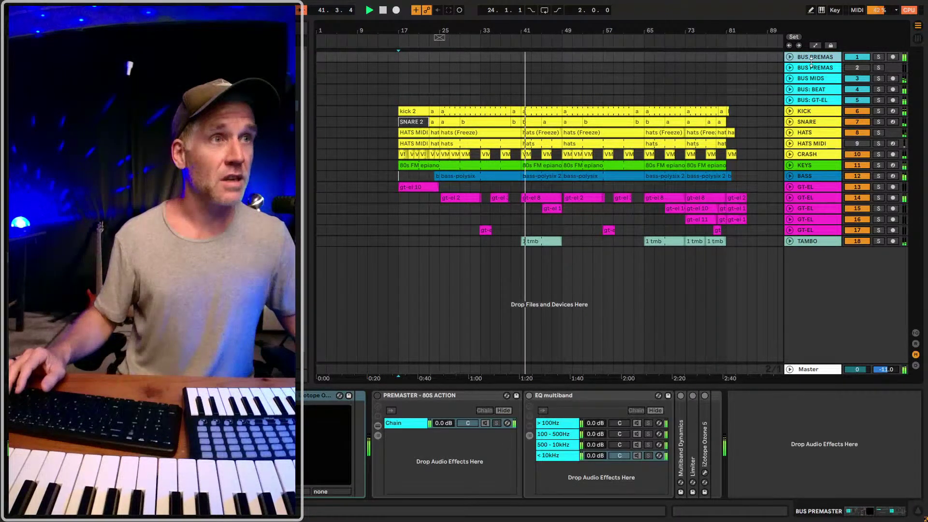
{"action": "left_click", "coordinate": [814, 69]}
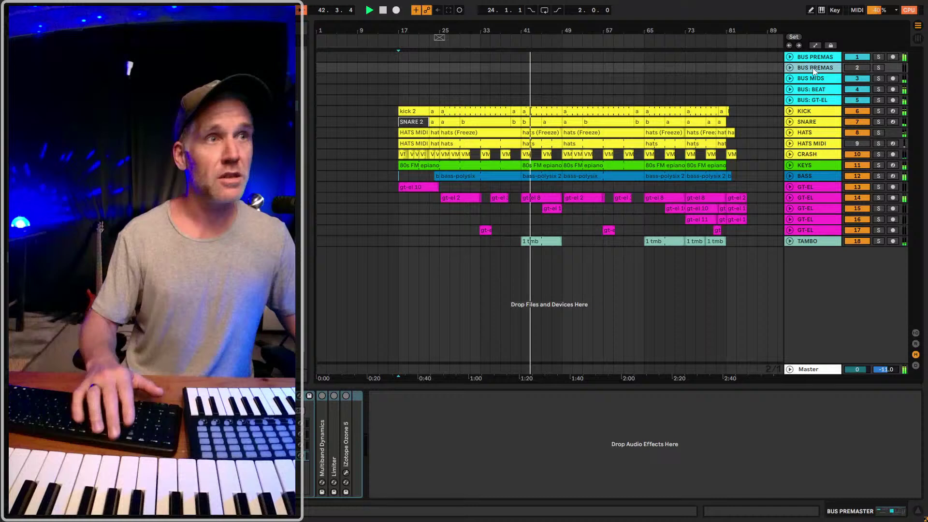
{"action": "key", "text": "Delete"}
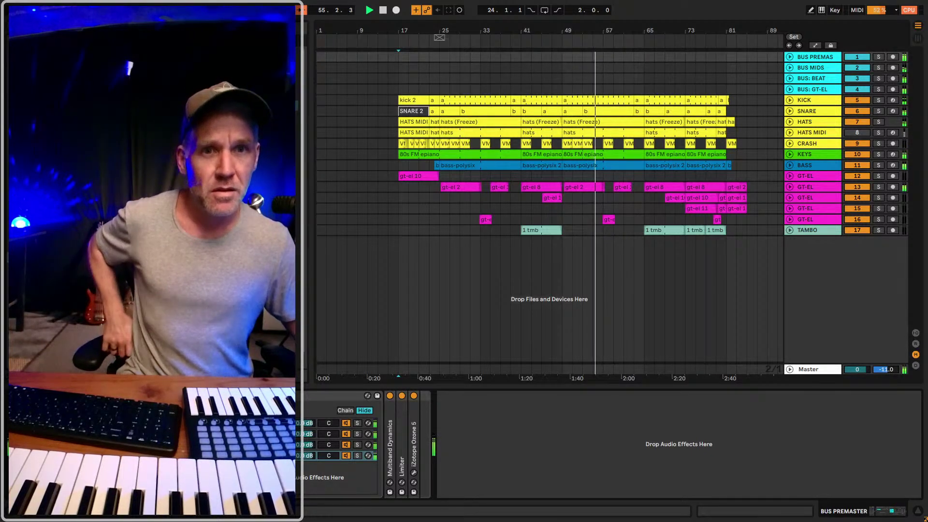
{"action": "left_click", "coordinate": [29, 396]}
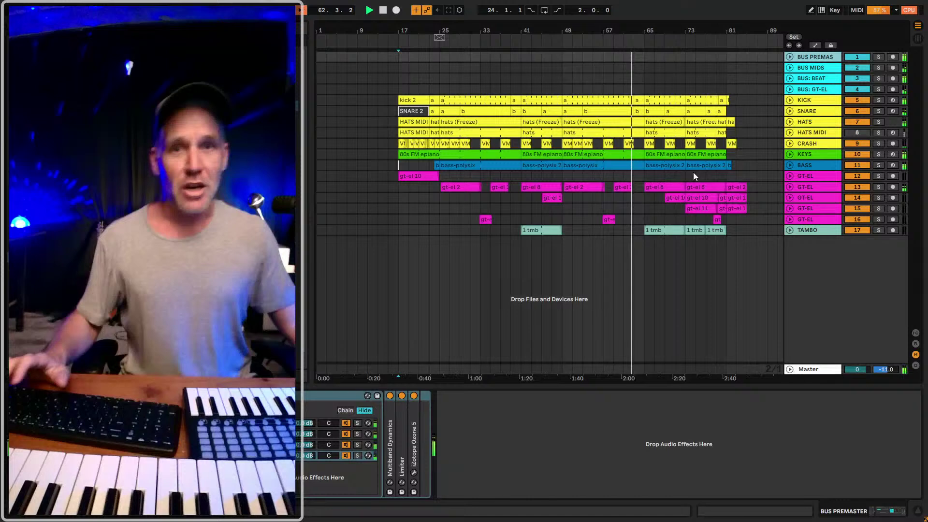
- Switch to the Session View mixer with the In/Out section hidden and the browser shown
{"action": "left_click_drag", "start_coordinate": [700, 31], "coordinate": [694, 44]}
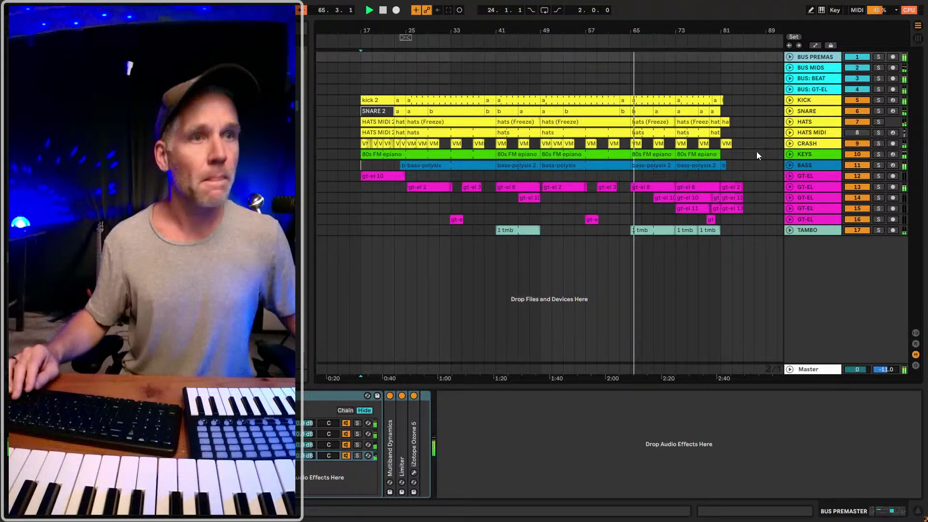
{"action": "left_click", "coordinate": [810, 177]}
{"action": "key", "text": "Tab"}
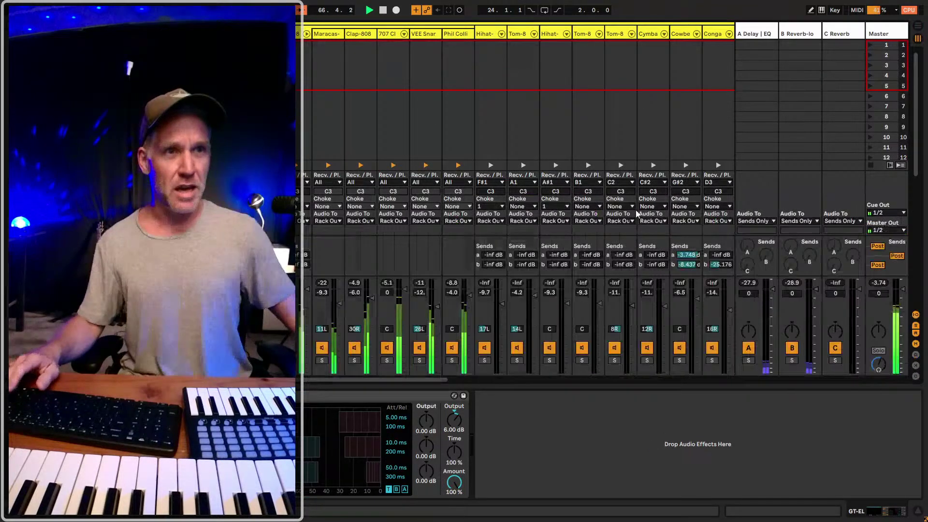
{"action": "key", "text": "ctrl+alt+i"}
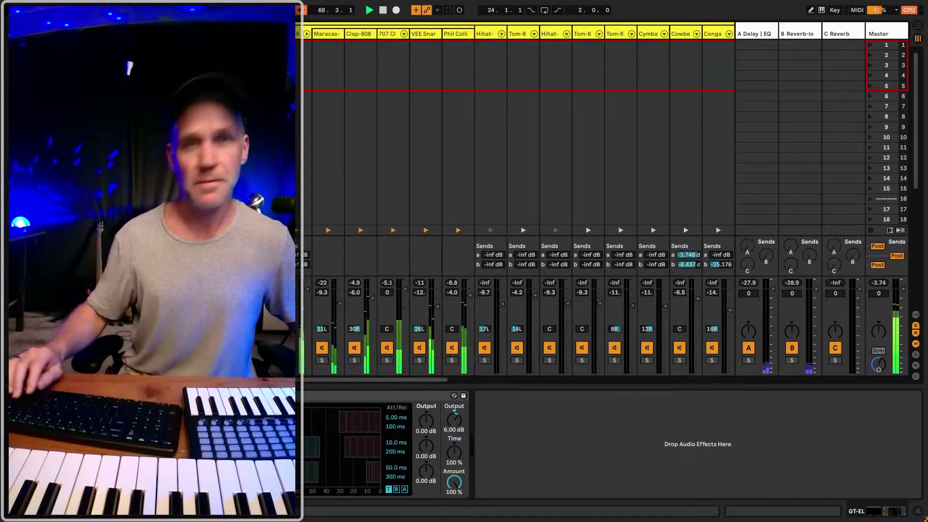
{"action": "key", "text": "ctrl+alt+b"}
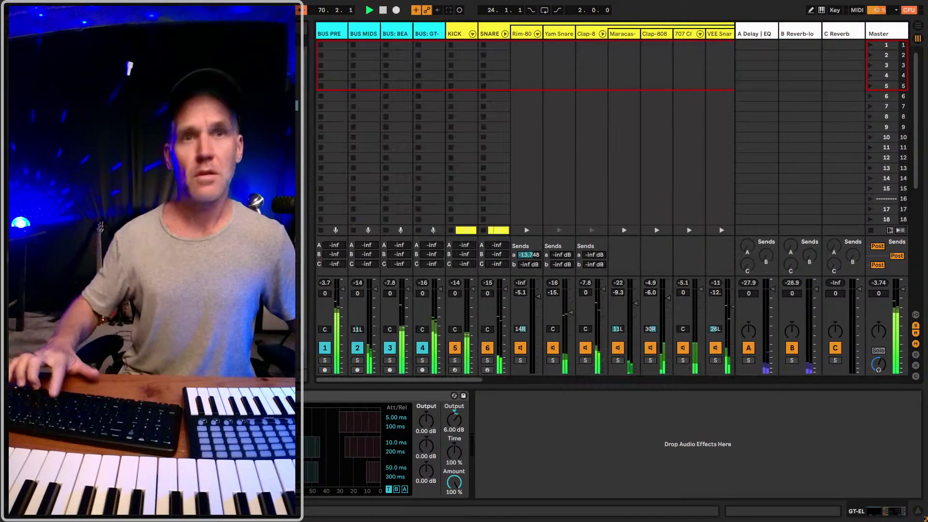
{"action": "mouse_move", "coordinate": [312, 152]}
{"action": "left_mouse_down"}
{"action": "mouse_move", "coordinate": [327, 152]}
{"action": "mouse_move", "coordinate": [313, 151]}
{"action": "left_mouse_up"}
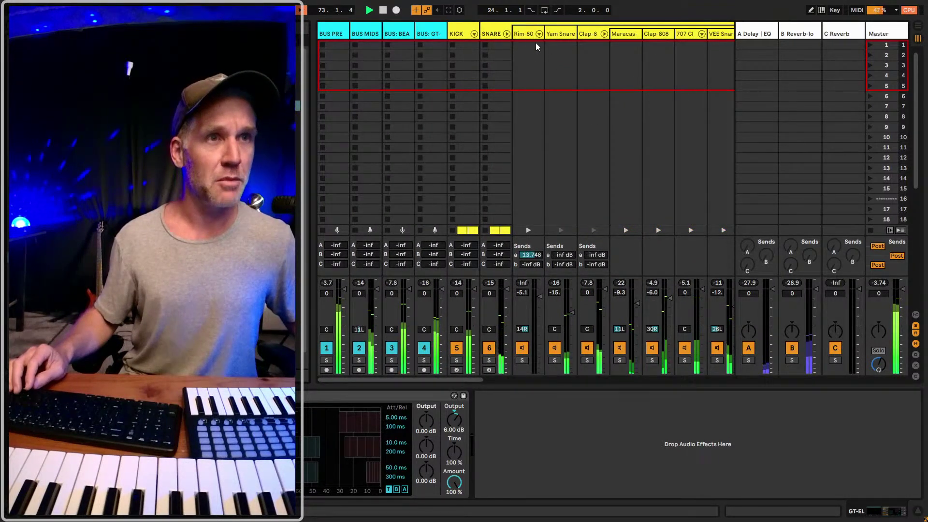
- Collapse the SNARE track's drum chains and hide the return tracks in the mixer
{"action": "left_click", "coordinate": [507, 33]}
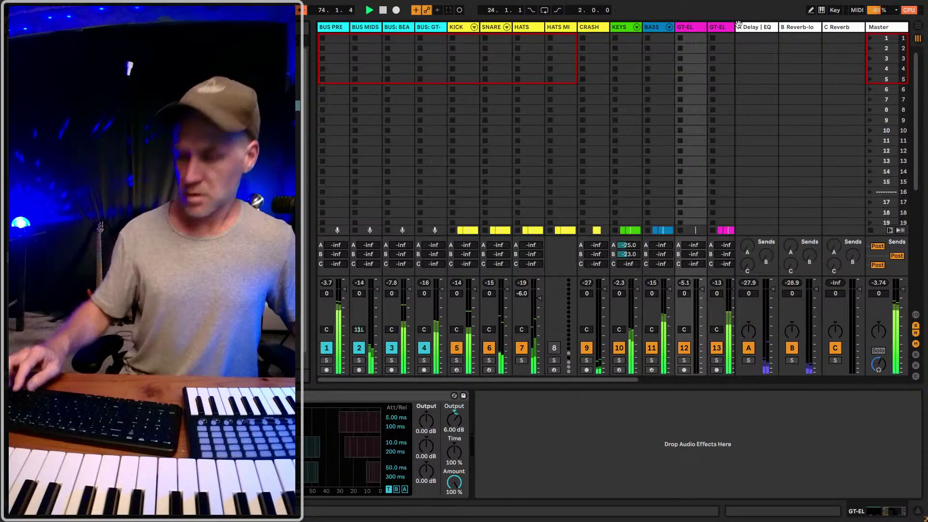
{"action": "key", "text": "ctrl+alt+r"}
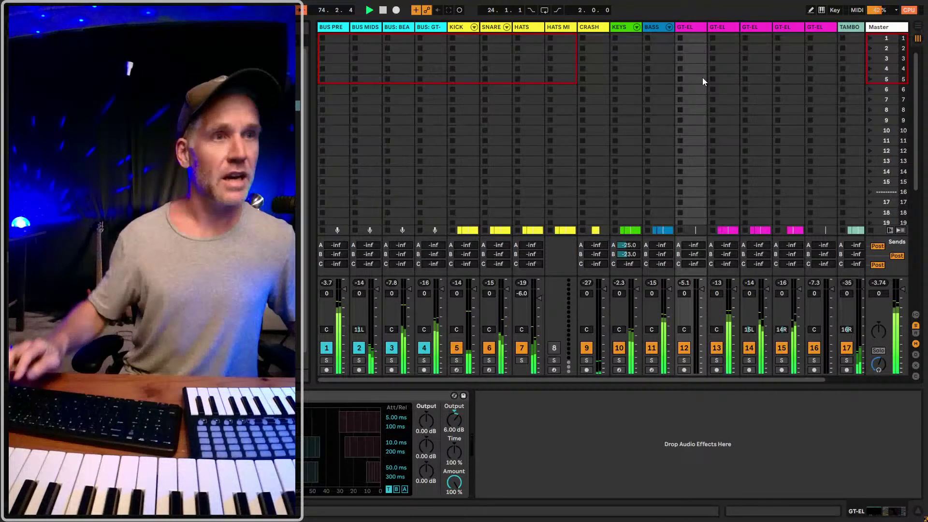
- Try lowering the volume of GT-EL track 13 to -4.0 dB
{"action": "scroll", "coordinate": [703, 81], "scroll_direction": "right", "scroll_amount": 2}
{"action": "left_click", "coordinate": [672, 292]}
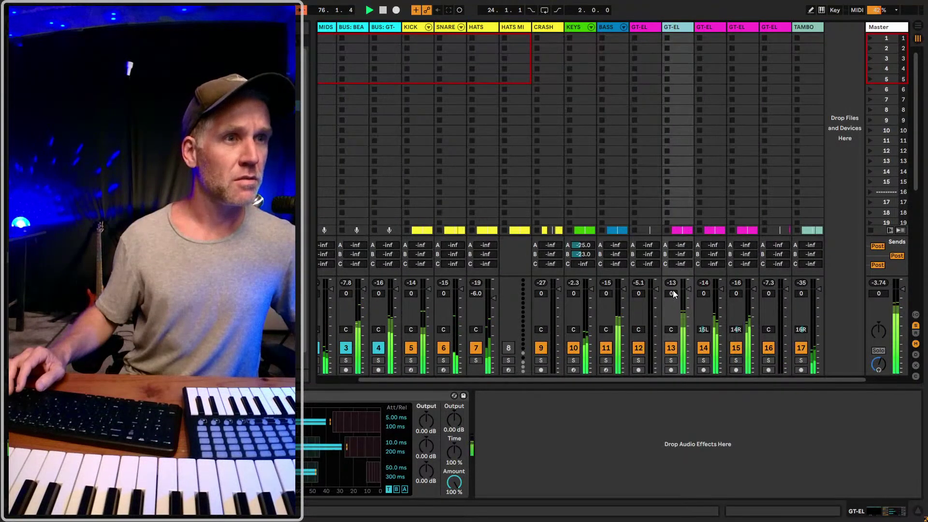
{"action": "left_click_drag", "start_coordinate": [673, 290], "coordinate": [673, 295]}
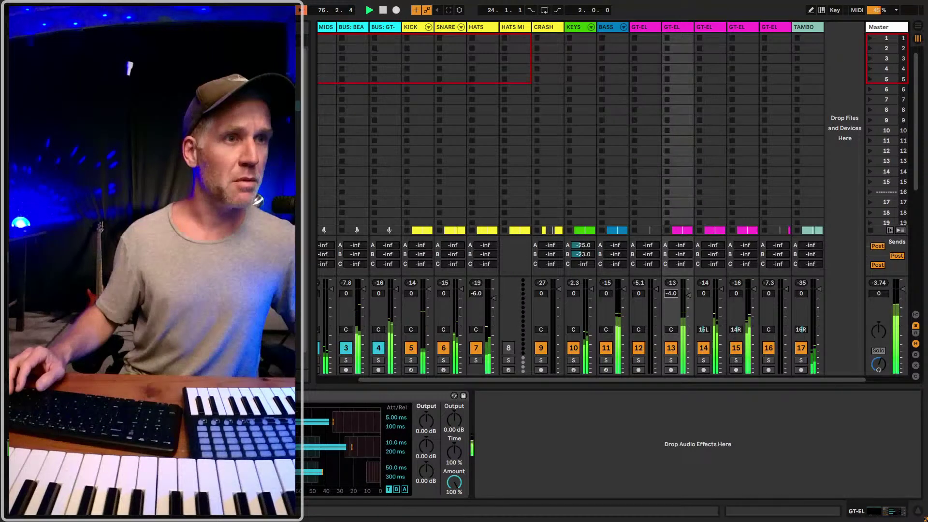
- Select all five GT-EL tracks, 12 to 16, and widen their mixer strips
{"action": "left_click", "coordinate": [656, 27]}
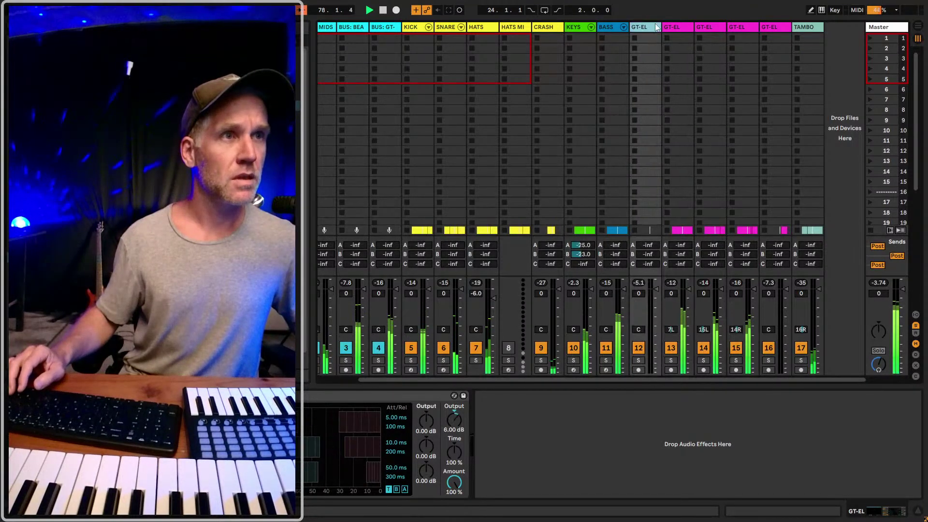
{"action": "left_click", "coordinate": [783, 27], "text": "shift"}
{"action": "left_click_drag", "start_coordinate": [791, 27], "coordinate": [803, 27]}
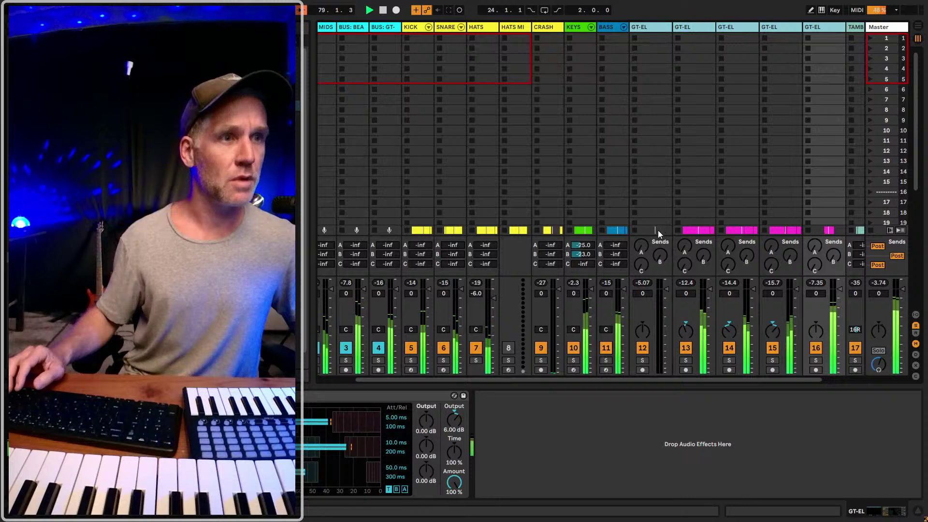
- Reset the panning of GT-EL track 13 to center
{"action": "scroll", "coordinate": [657, 230], "scroll_direction": "right", "scroll_amount": 3}
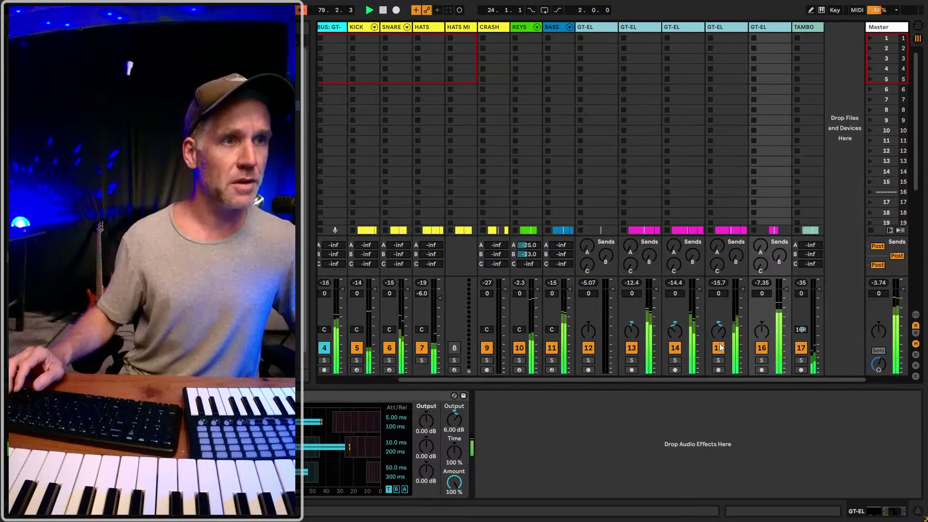
{"action": "left_click", "coordinate": [646, 31]}
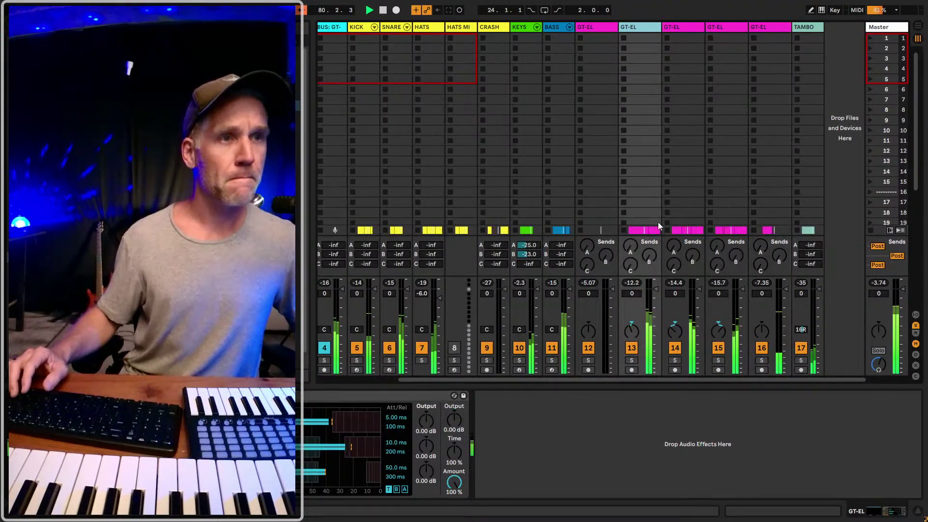
{"action": "double_click", "coordinate": [629, 331]}
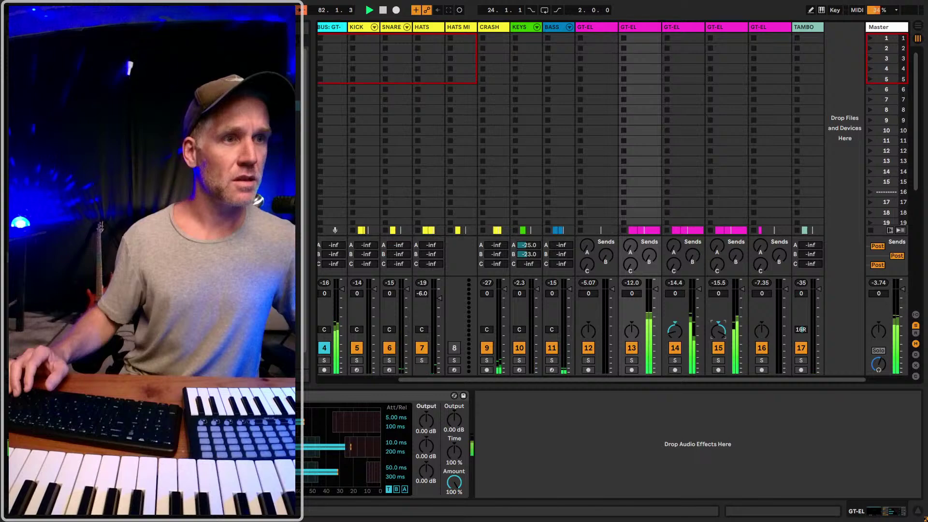
- Restart arrangement playback from bar 65 and select GT-EL track 13 in the Session View mixer
{"action": "key", "text": "Tab"}
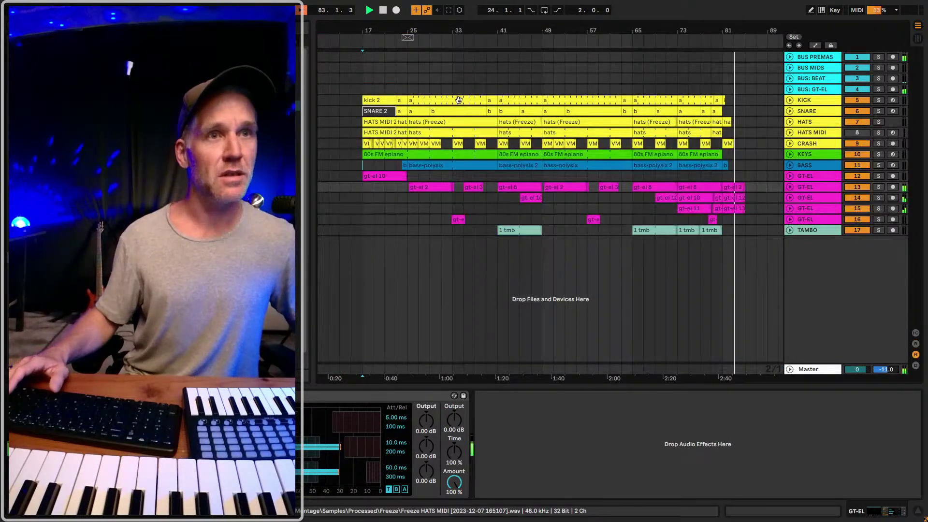
{"action": "left_click", "coordinate": [634, 82]}
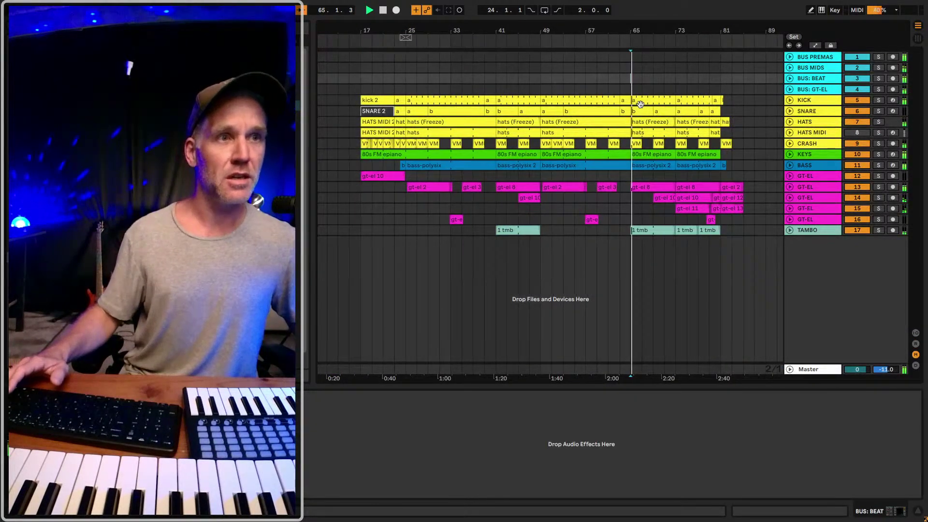
{"action": "key", "text": "Tab"}
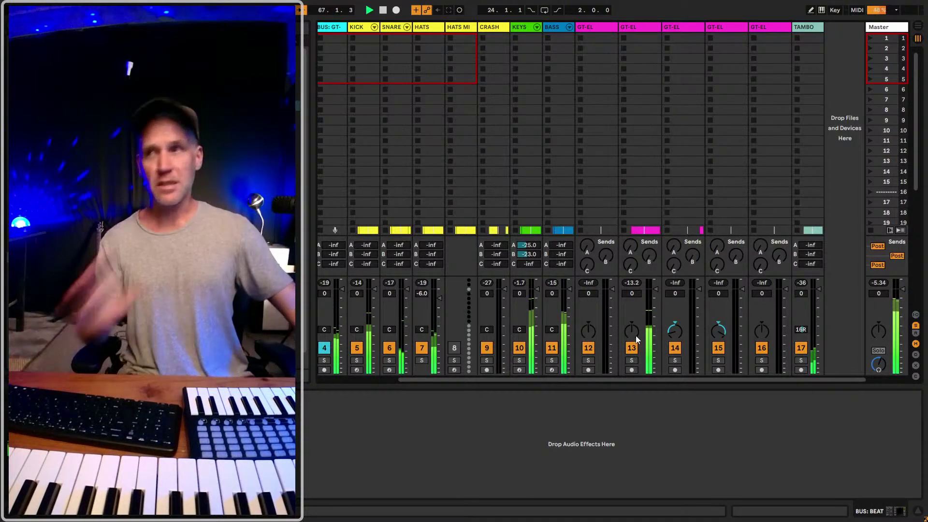
{"action": "left_click", "coordinate": [647, 25]}
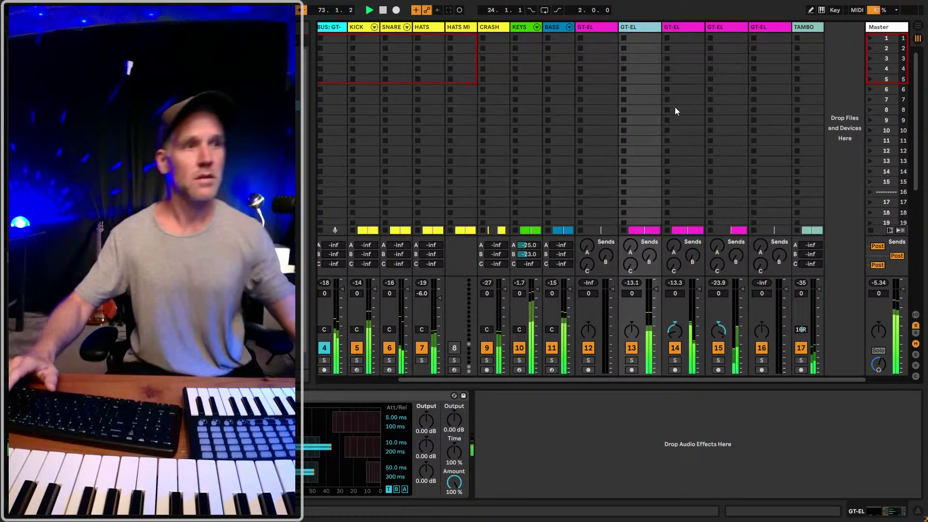
- Inspect the Limiter and Multiband Dynamics settings on the BUS PREMASTER track
{"action": "left_click", "coordinate": [879, 282]}
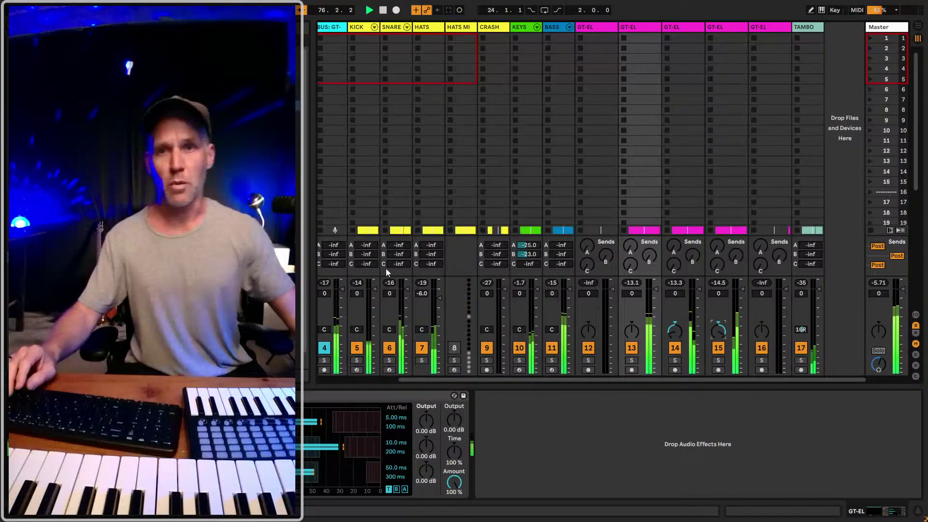
{"action": "scroll", "coordinate": [386, 268], "scroll_direction": "left", "scroll_amount": 3}
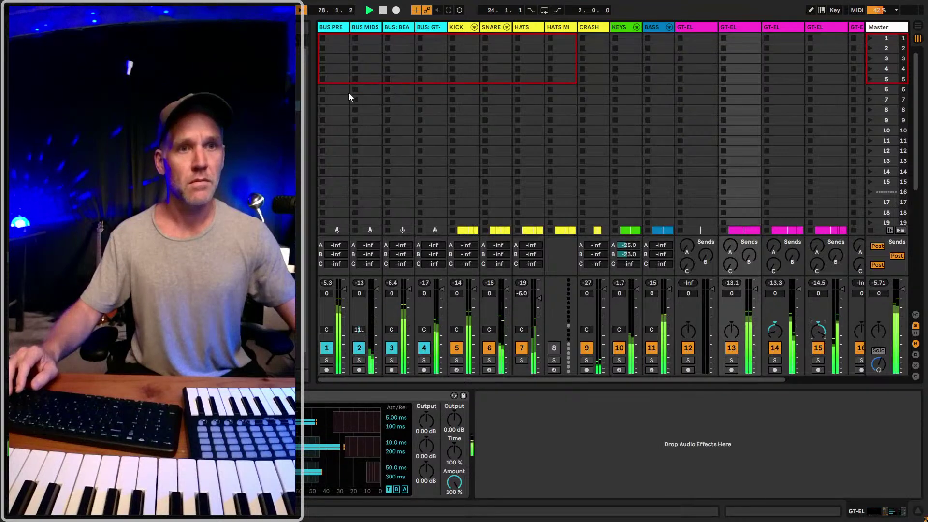
{"action": "left_click", "coordinate": [337, 51]}
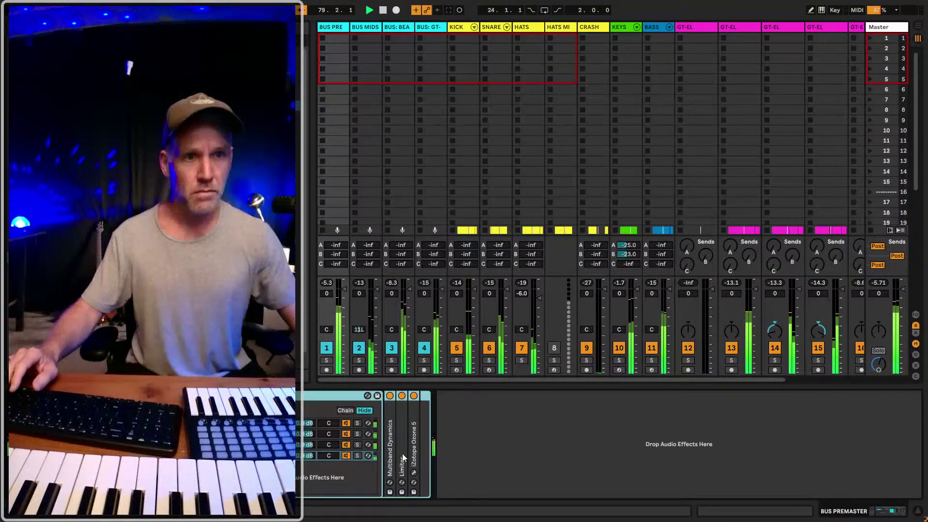
{"action": "double_click", "coordinate": [402, 454]}
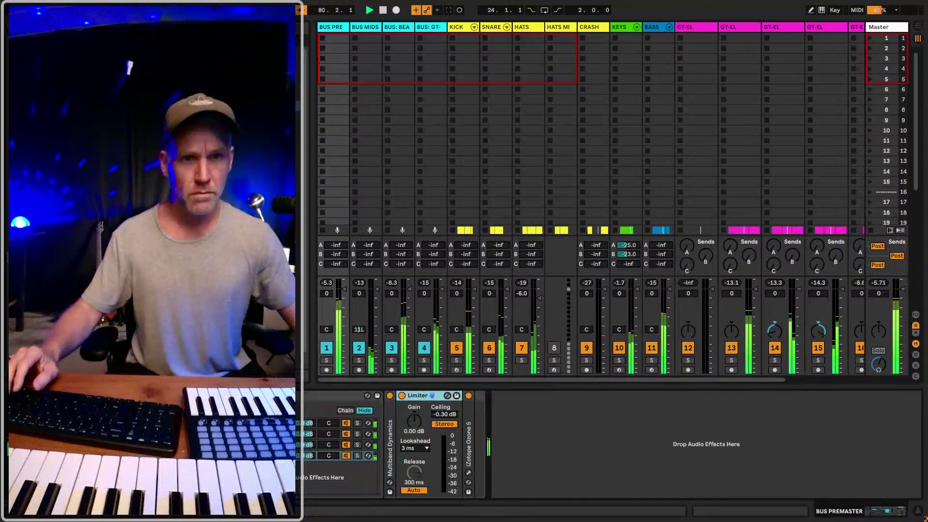
{"action": "double_click", "coordinate": [390, 443]}
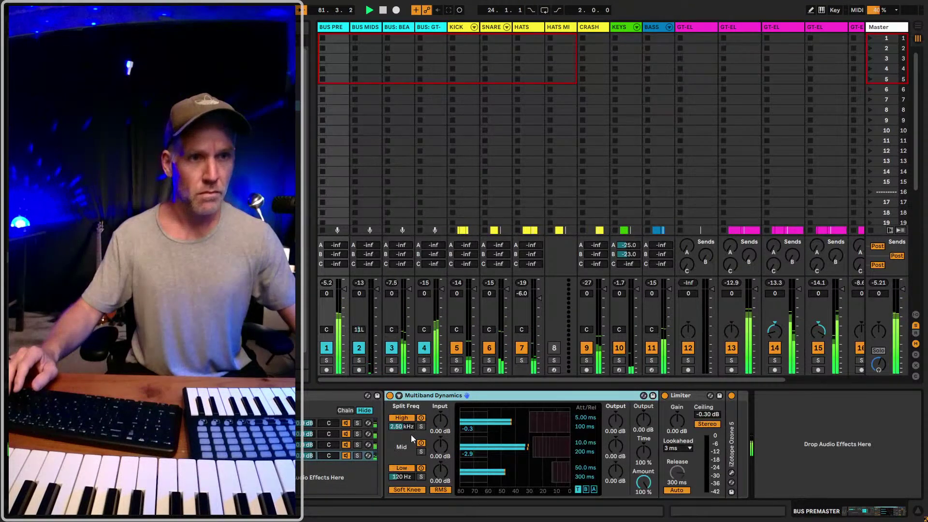
{"action": "double_click", "coordinate": [411, 435]}
{"action": "left_click", "coordinate": [472, 435]}
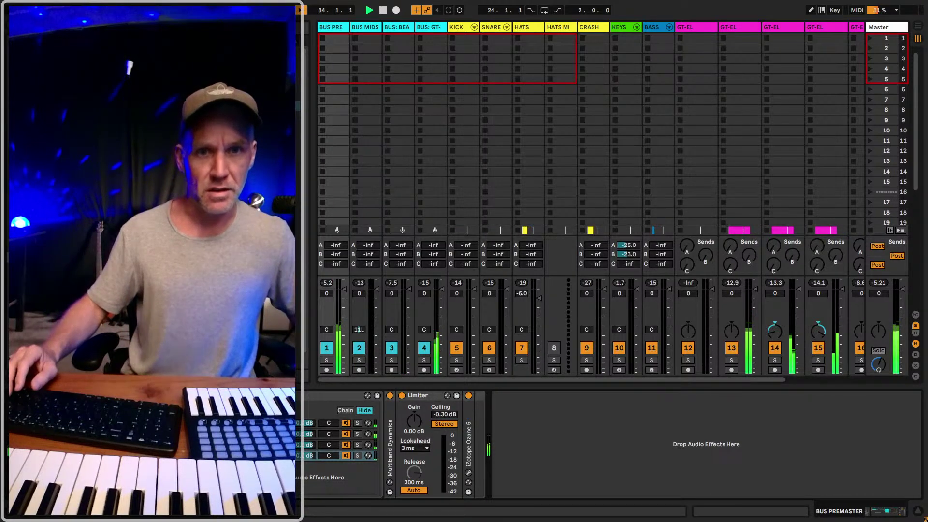
{"action": "key", "text": "Delete"}
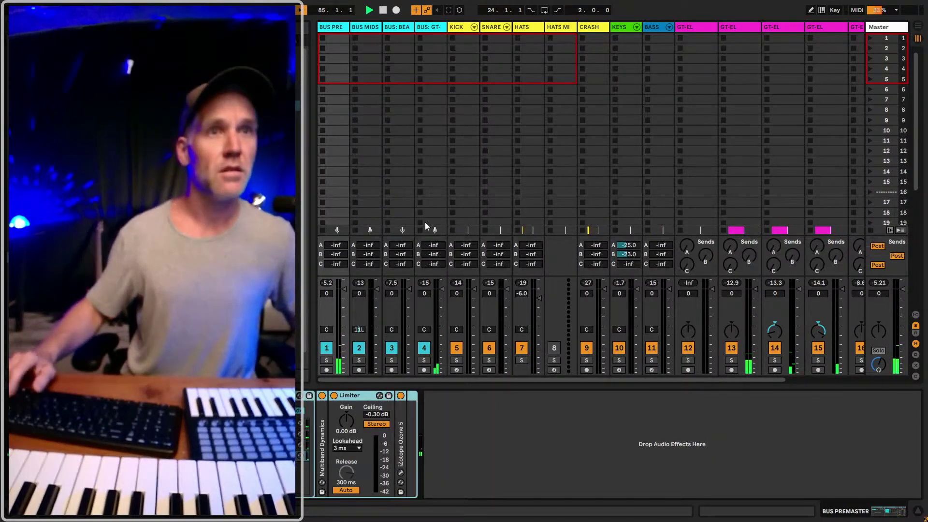
- Play the arrangement from bar 17 and select the BUS PREMASTER track
{"action": "key", "text": "Tab"}
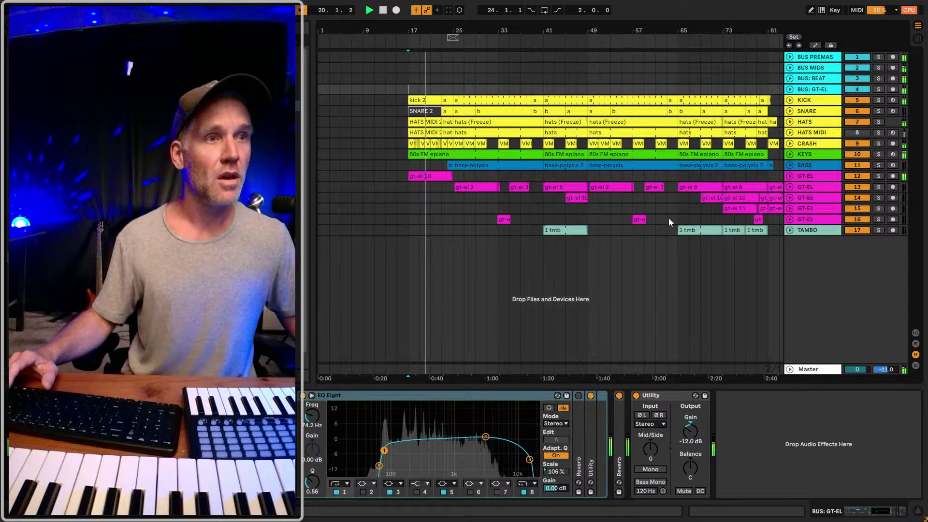
{"action": "left_click_drag", "start_coordinate": [592, 32], "coordinate": [587, 29]}
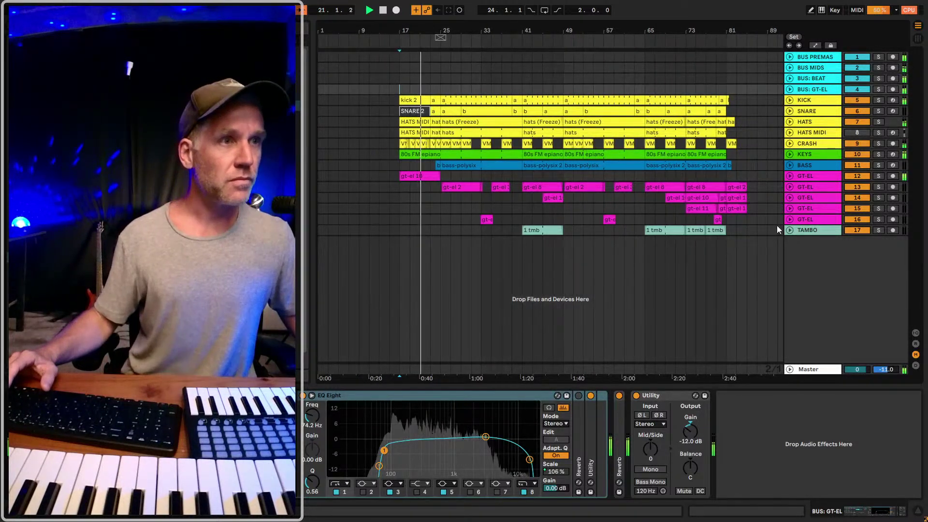
{"action": "left_click", "coordinate": [823, 133]}
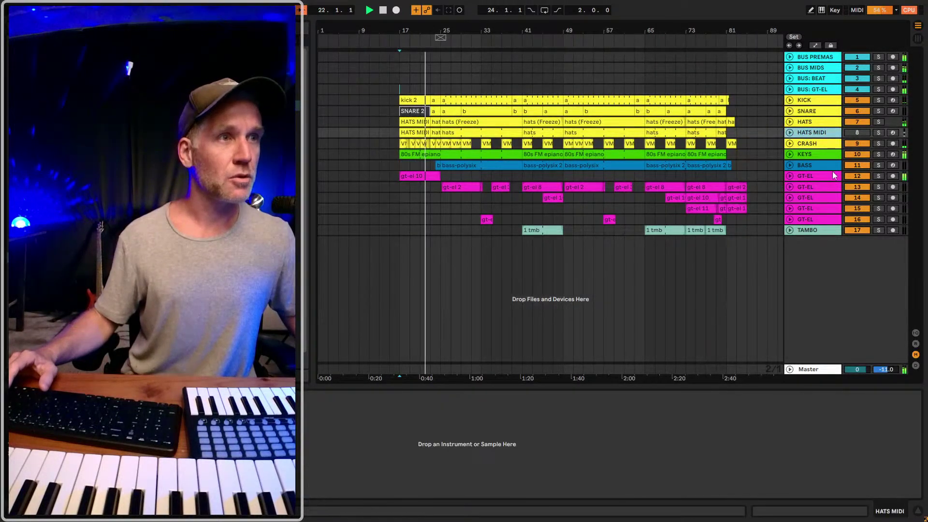
{"action": "left_click", "coordinate": [810, 57]}
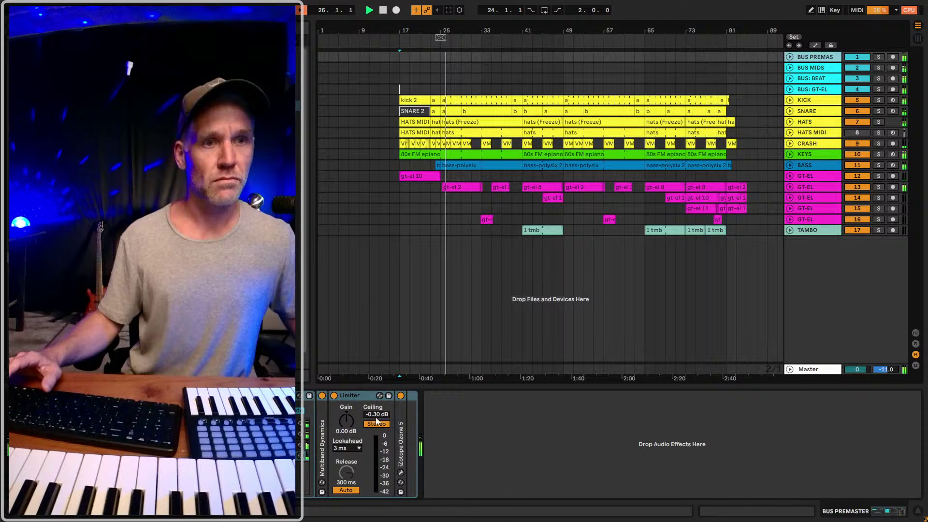
- Set the overall output of the Multiband Dynamics on the BUS PREMASTER track to 3.00 dB
{"action": "key", "text": "Tab"}
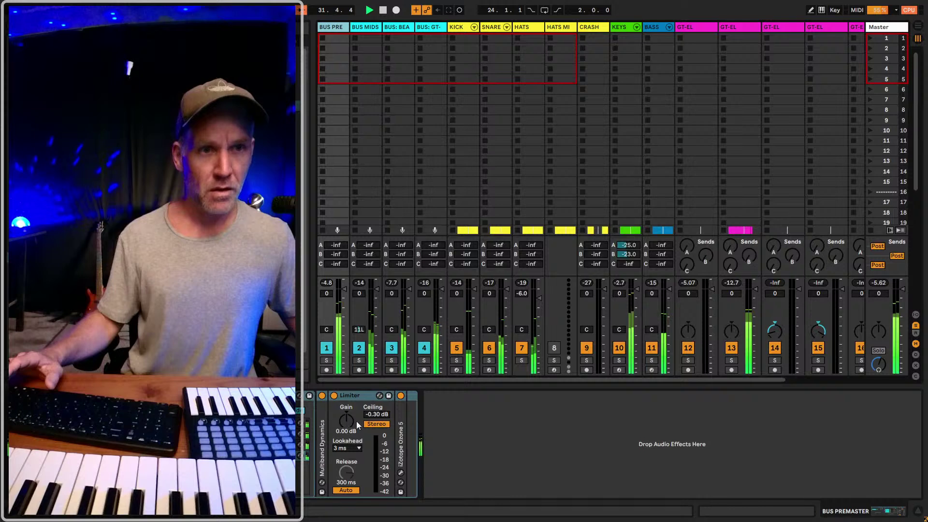
{"action": "double_click", "coordinate": [323, 463]}
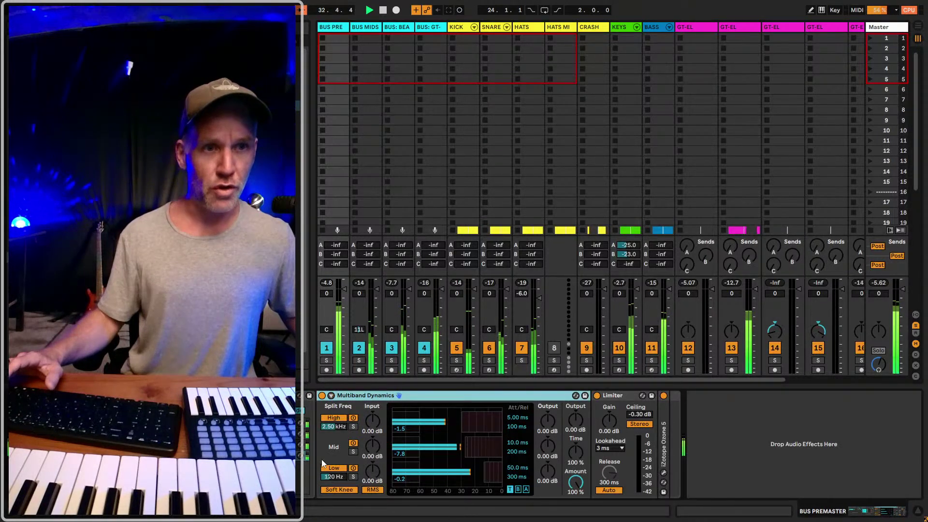
{"action": "left_click", "coordinate": [573, 430]}
{"action": "type", "text": "3"}
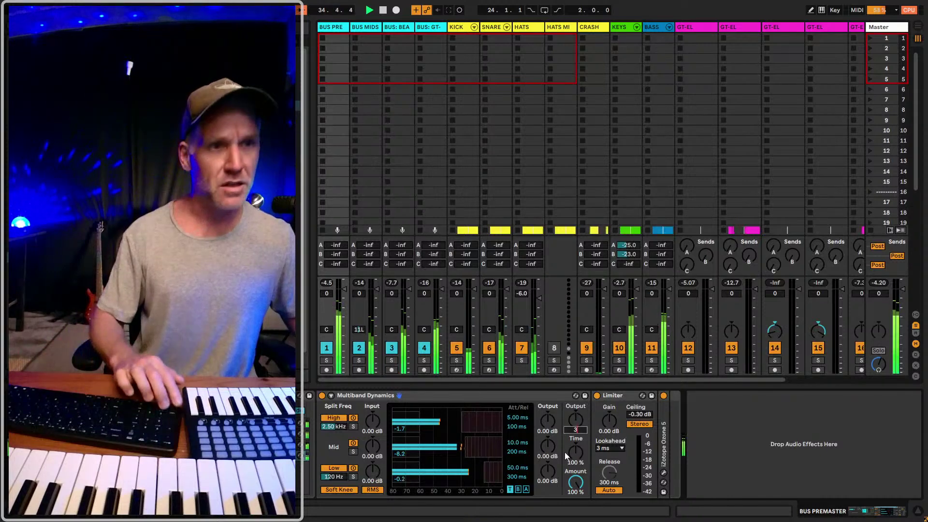
{"action": "key", "text": "Return"}
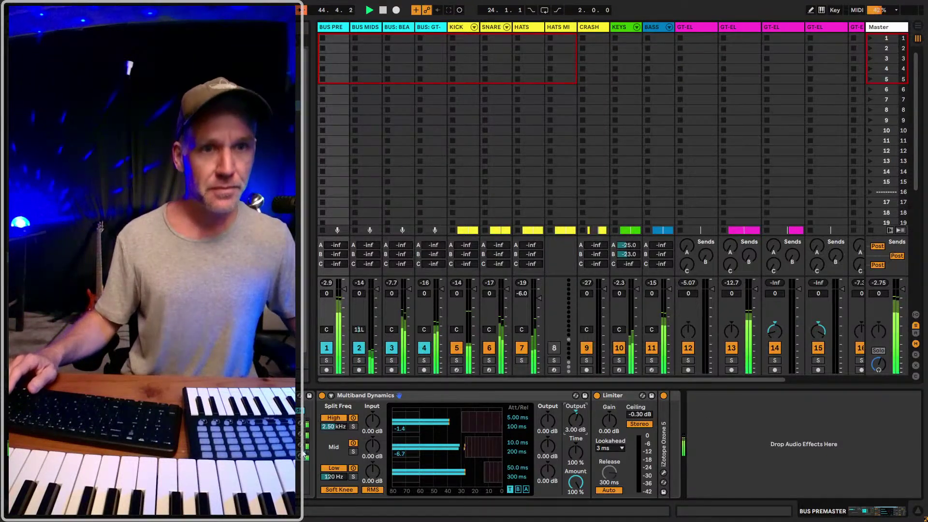
{"action": "left_click", "coordinate": [418, 396]}
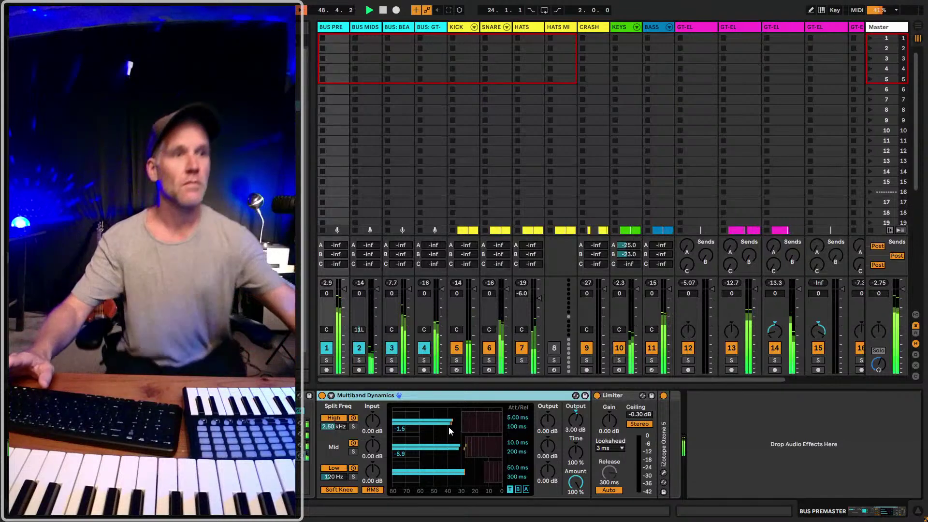
- Turn off the surrounder rack on the TAMBO track and restart arrangement playback from bar 41
{"action": "key", "text": "Tab"}
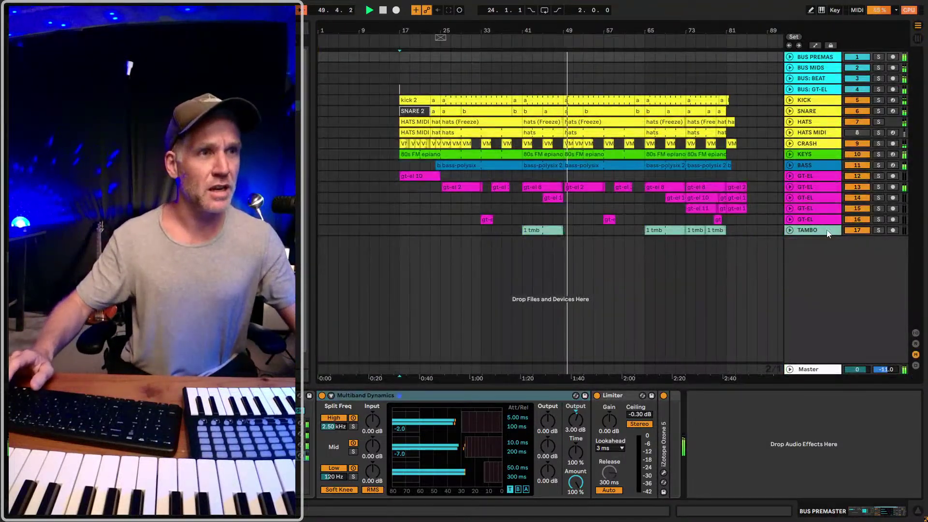
{"action": "left_click", "coordinate": [809, 231]}
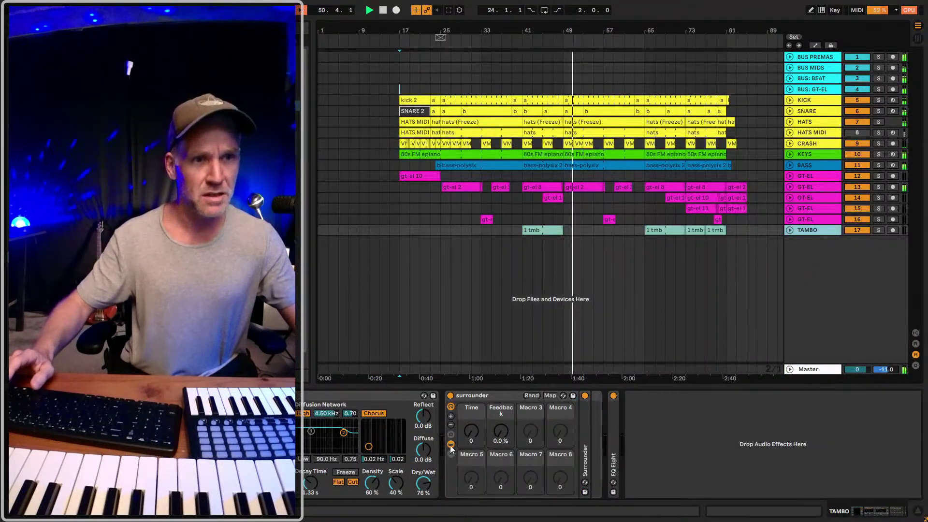
{"action": "left_click", "coordinate": [490, 395]}
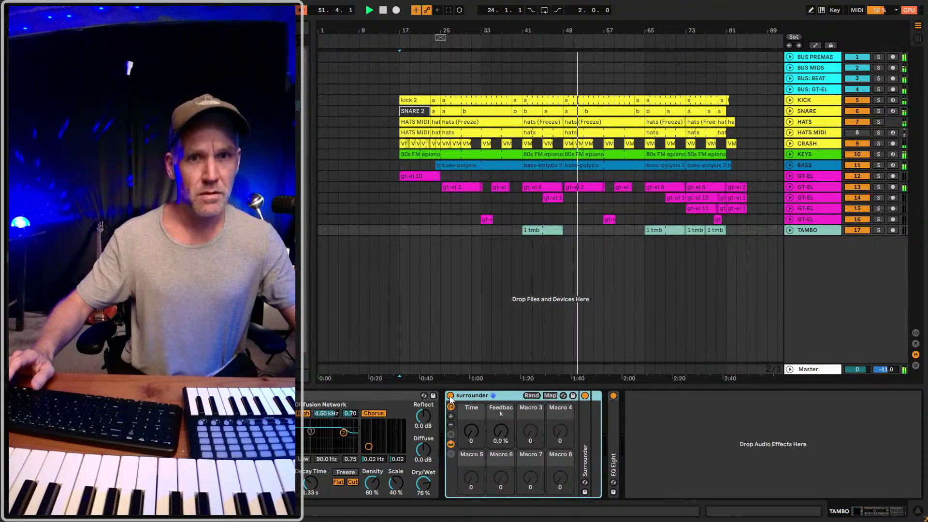
{"action": "left_click", "coordinate": [524, 241]}
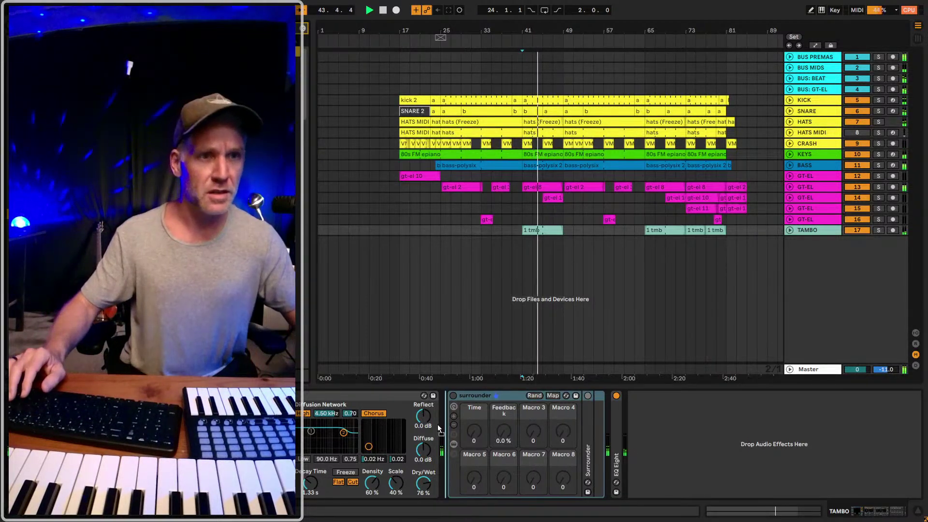
- Add a Chorus-Ensemble before the surrounder rack on the TAMBO track and set its Dry/Wet to 100%
{"action": "left_click_drag", "start_coordinate": [448, 425], "coordinate": [448, 425]}
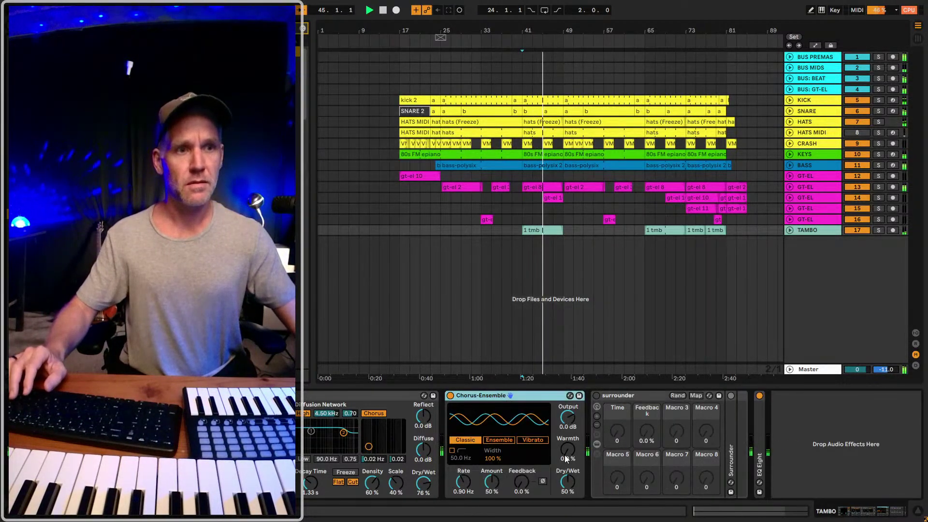
{"action": "left_click_drag", "start_coordinate": [568, 482], "coordinate": [568, 435]}
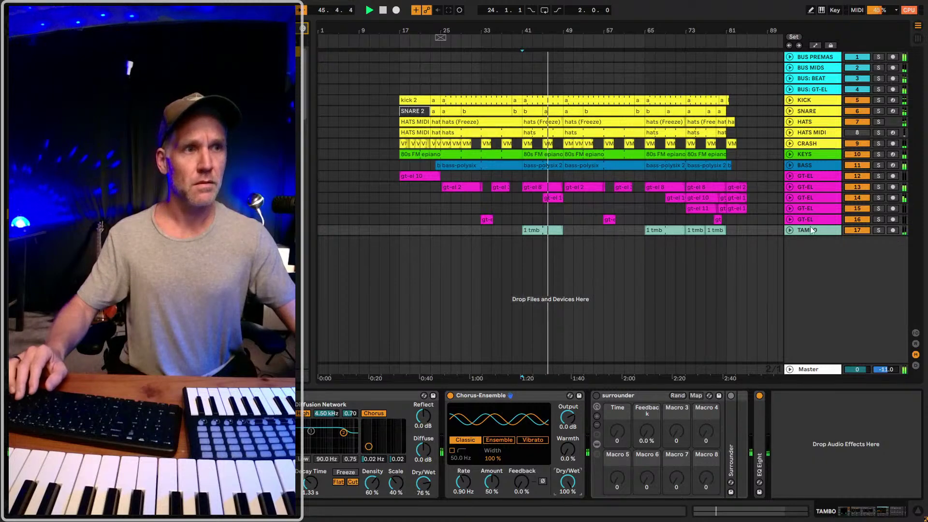
{"action": "left_click", "coordinate": [878, 231]}
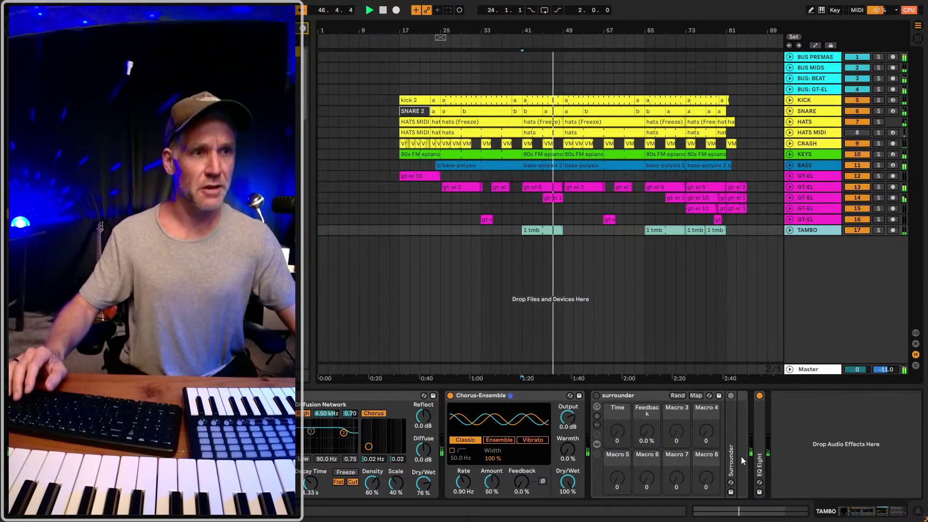
- Expand the EQ Eight on the TAMBO track and reset the track's panning to center
{"action": "double_click", "coordinate": [760, 438]}
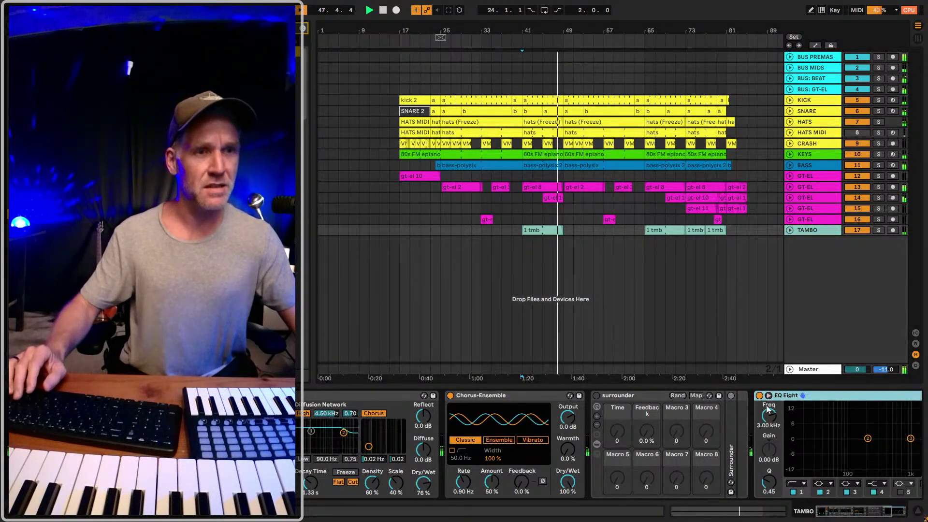
{"action": "key", "text": "Tab"}
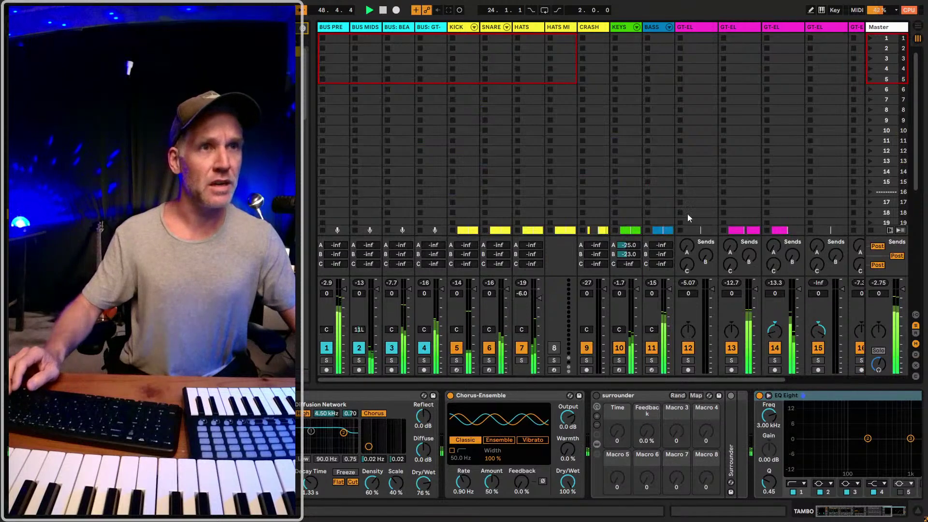
{"action": "scroll", "coordinate": [701, 218], "scroll_direction": "right", "scroll_amount": 3}
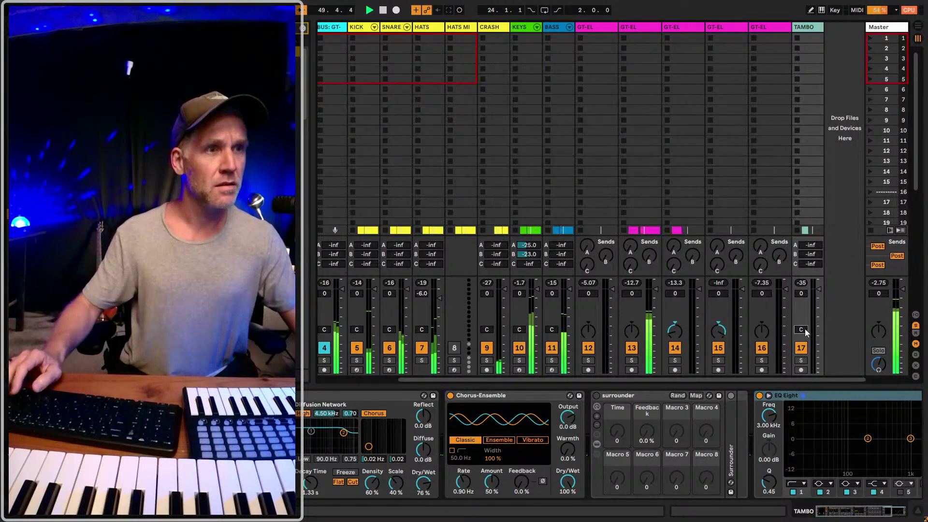
{"action": "key", "text": "Tab"}
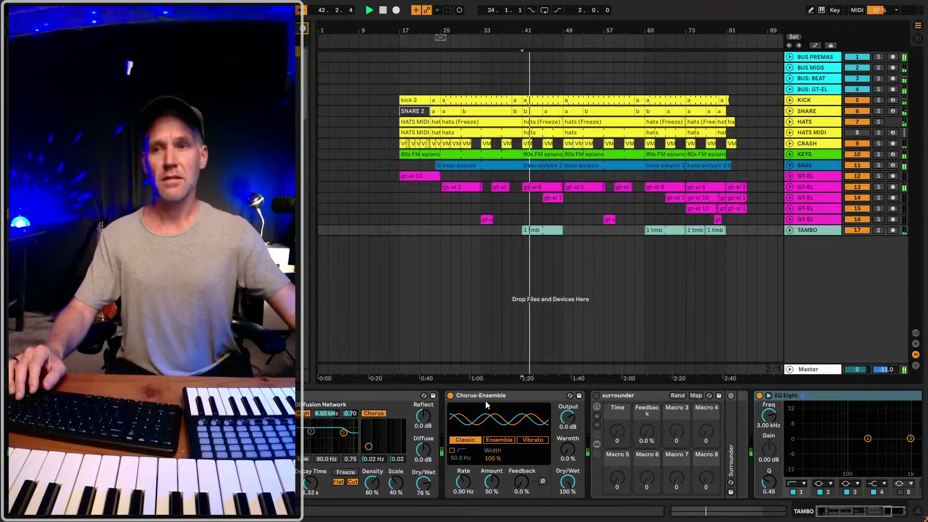
- Raise the low-cut filter of the TAMBO track's EQ Eight to 11.6 kHz with a Q of 1.02, and reset its output gain to 0.00 dB
{"action": "scroll", "coordinate": [691, 411], "scroll_direction": "right", "scroll_amount": 5}
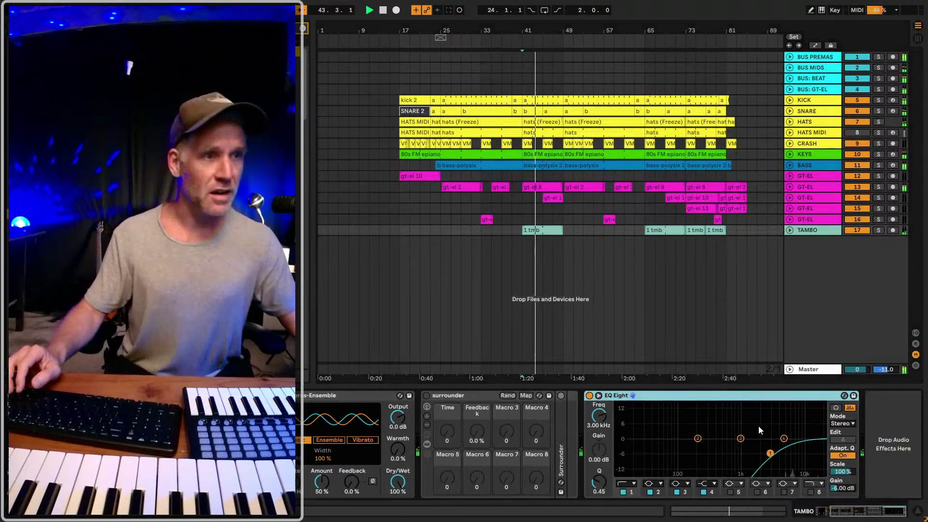
{"action": "left_click", "coordinate": [770, 454]}
{"action": "left_click", "coordinate": [784, 438]}
{"action": "left_click_drag", "start_coordinate": [770, 453], "coordinate": [804, 442]}
{"action": "double_click", "coordinate": [842, 488]}
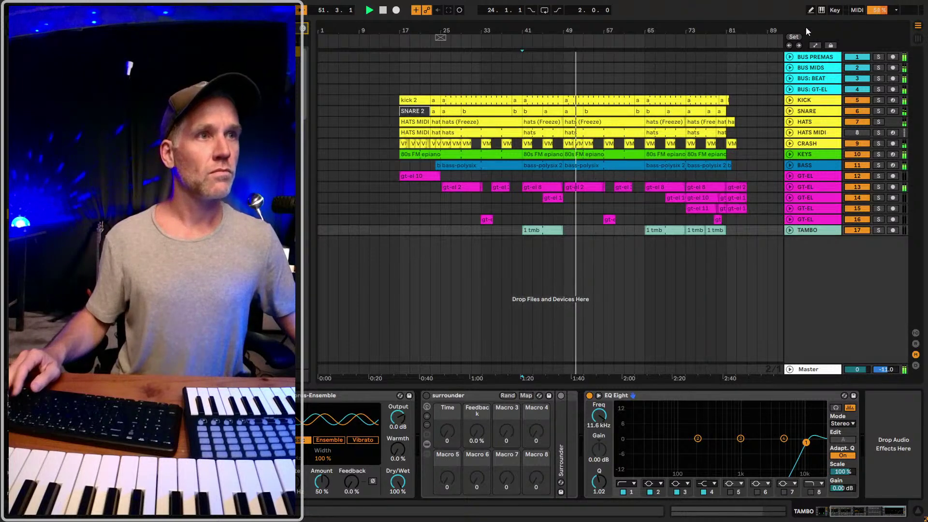
- With BUS: GT-EL soloed, raise its EQ Eight low cut to about 200 Hz and boost about 5 dB near 2.1 kHz, then unsolo it
{"action": "left_click", "coordinate": [815, 79]}
{"action": "left_click", "coordinate": [815, 89]}
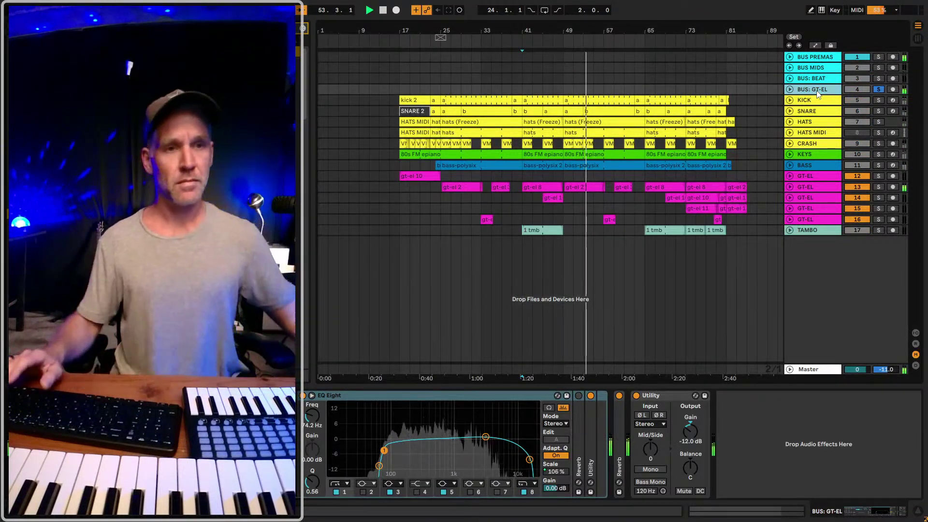
{"action": "left_click_drag", "start_coordinate": [385, 451], "coordinate": [410, 449]}
{"action": "mouse_move", "coordinate": [486, 437]}
{"action": "left_mouse_down"}
{"action": "mouse_move", "coordinate": [494, 426]}
{"action": "mouse_move", "coordinate": [473, 427]}
{"action": "left_mouse_up"}
{"action": "left_click", "coordinate": [553, 488]}
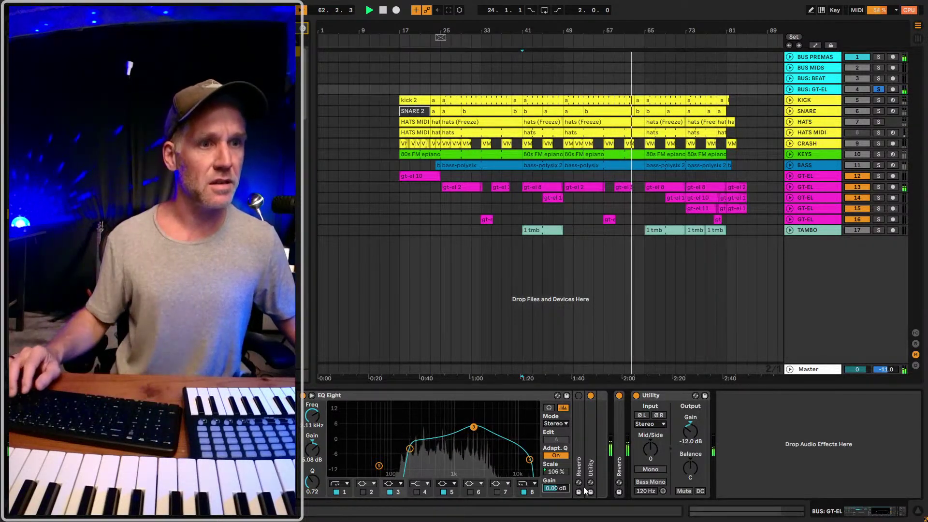
{"action": "left_click", "coordinate": [879, 90]}
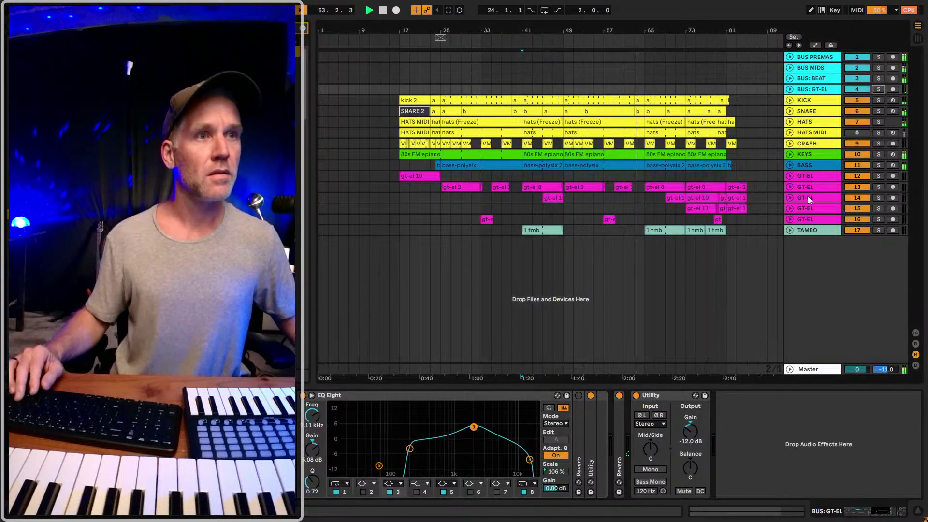
- Pan GT-EL tracks 14 and 15 further apart to opposite sides and set the volume of track 15 to -3.0 dB
{"action": "left_click", "coordinate": [823, 89]}
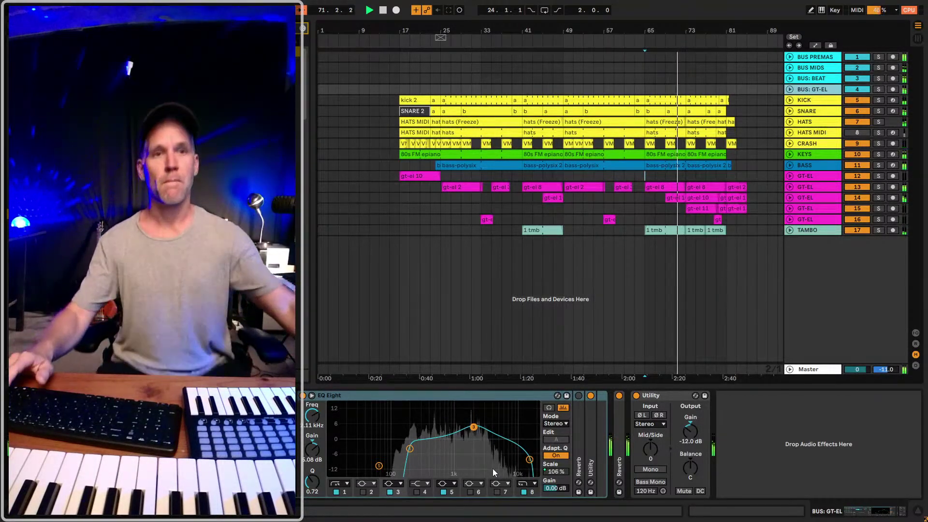
{"action": "key", "text": "Tab"}
{"action": "left_click_drag", "start_coordinate": [675, 333], "coordinate": [717, 316]}
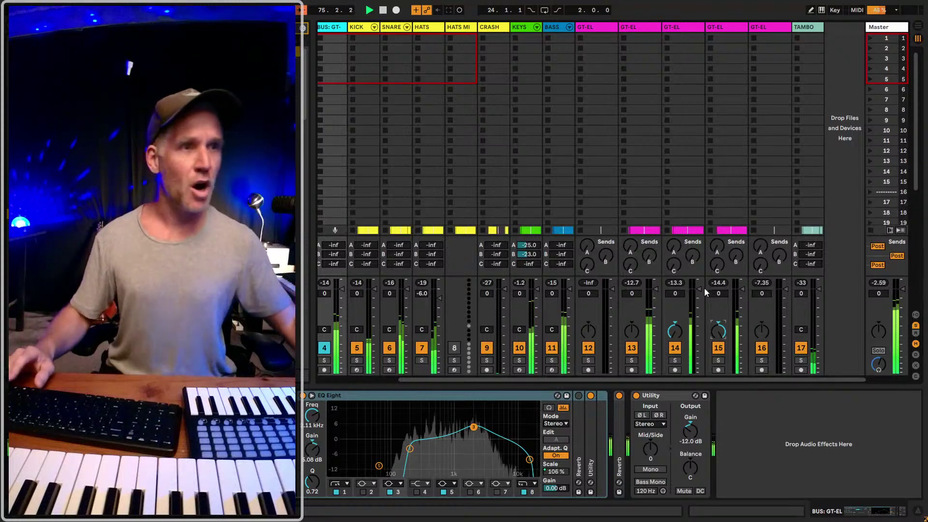
{"action": "left_click_drag", "start_coordinate": [718, 295], "coordinate": [719, 294]}
{"action": "type", "text": "-3"}
{"action": "key", "text": "Return"}
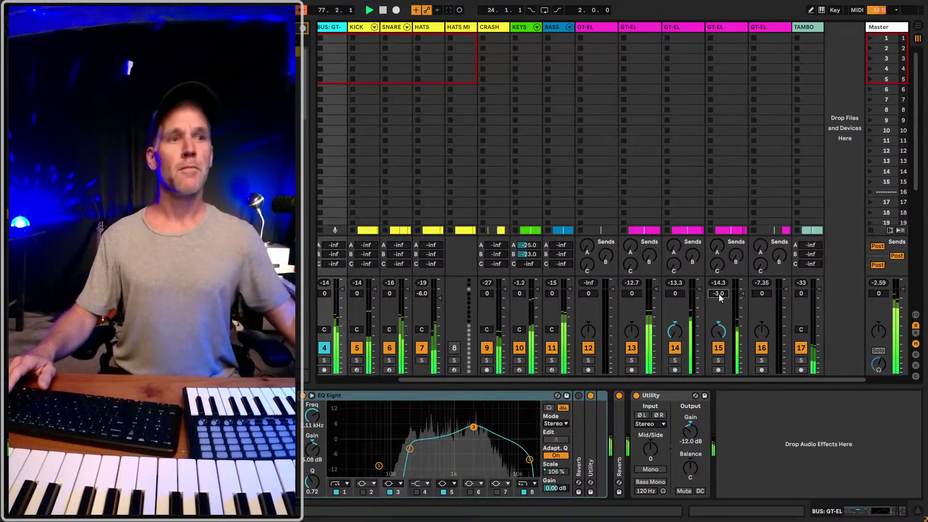
- Return to the arrangement, stop playback, and delete the SNARE 2 clip at the start of the SNARE track
{"action": "key", "text": "Tab"}
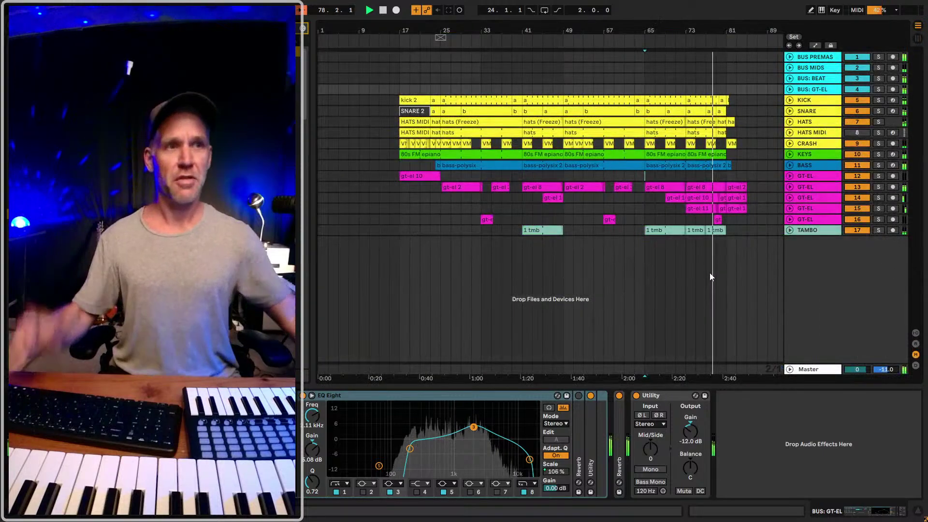
{"action": "key", "text": "Tab"}
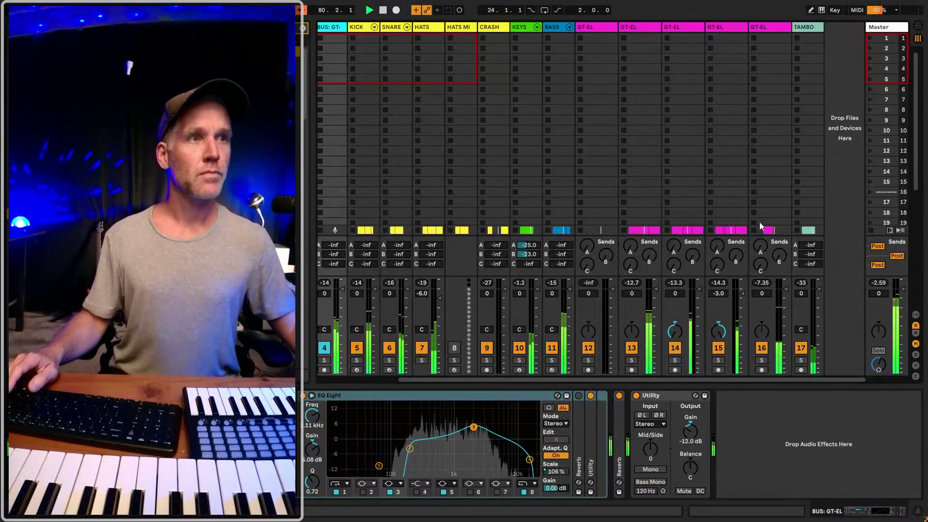
{"action": "key", "text": "Tab"}
{"action": "left_click", "coordinate": [807, 231]}
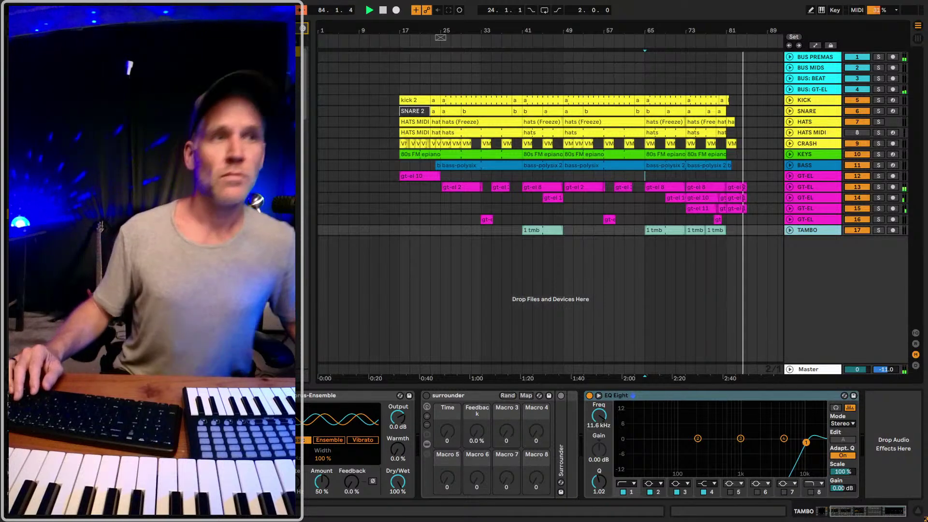
{"action": "left_click", "coordinate": [399, 91]}
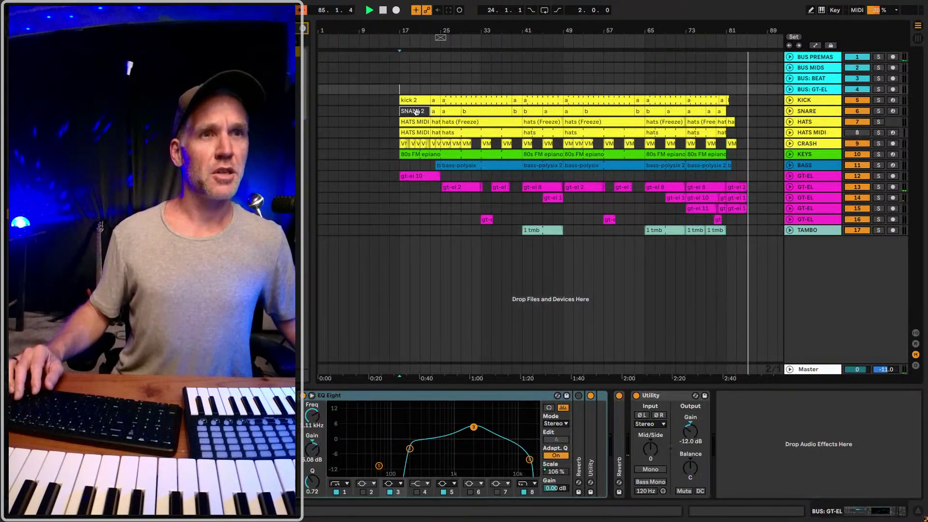
{"action": "left_click", "coordinate": [414, 111]}
{"action": "key", "text": "space"}
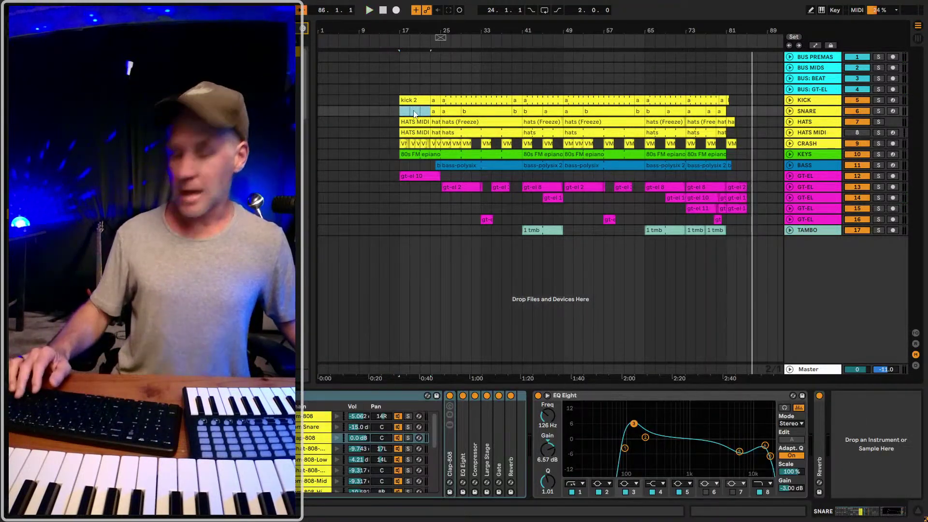
- Loop the whole song from bar 17 to the end of the last guitar clips
{"action": "left_click", "coordinate": [745, 89]}
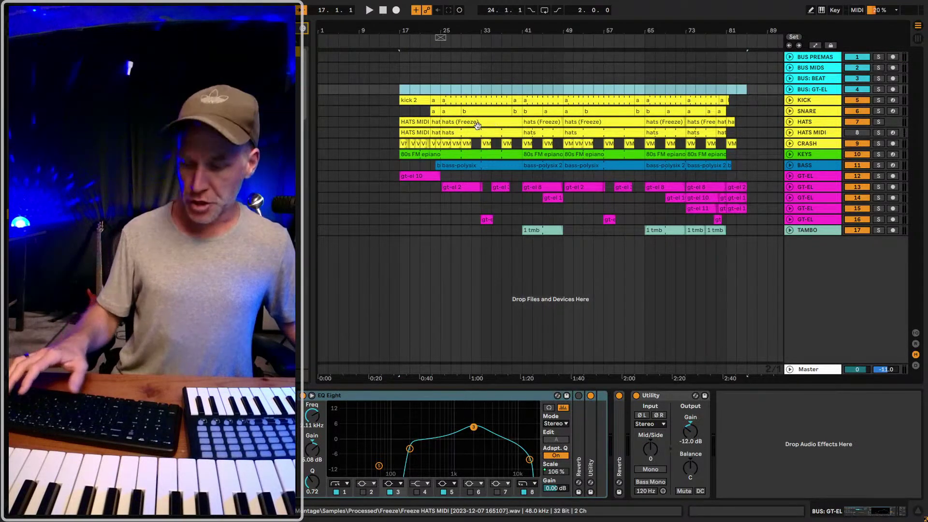
{"action": "key", "text": "ctrl+l"}
{"action": "key", "text": "z"}
- Extend the loop start slightly ahead of the first clips to 16.4.3, giving a loop length of 68.0.2
{"action": "left_click_drag", "start_coordinate": [395, 31], "coordinate": [434, 38]}
{"action": "left_click", "coordinate": [440, 130]}
{"action": "left_click", "coordinate": [436, 64]}
{"action": "key", "text": "space"}
{"action": "left_click_drag", "start_coordinate": [511, 46], "coordinate": [433, 42]}
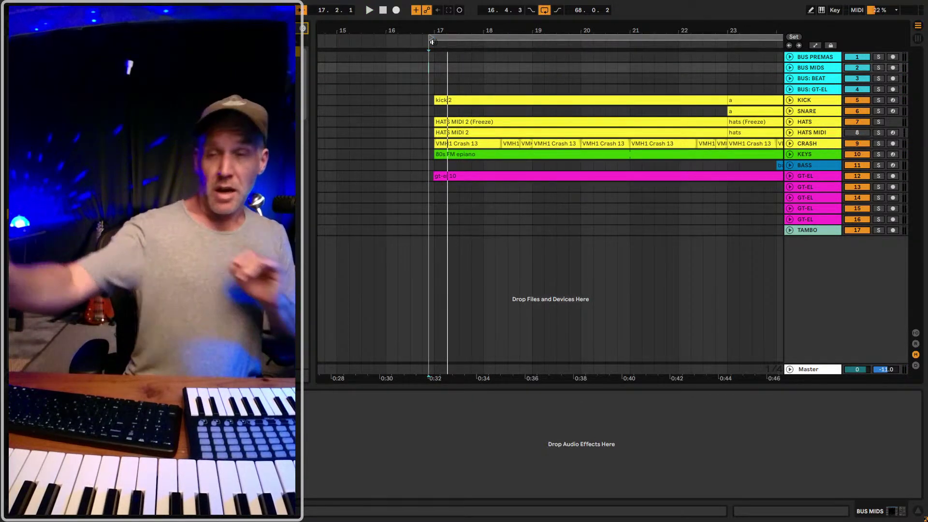
{"action": "left_click_drag", "start_coordinate": [474, 29], "coordinate": [404, 30]}
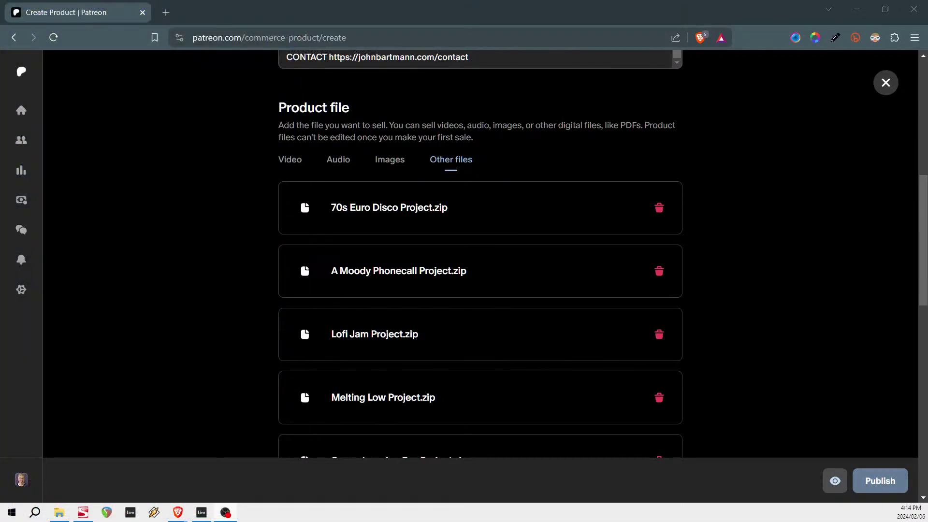
- Switch to the Patreon product page and review the Moody Beats title, price, description, project files and hero image
{"action": "scroll", "coordinate": [411, 169], "scroll_direction": "up", "scroll_amount": 8}
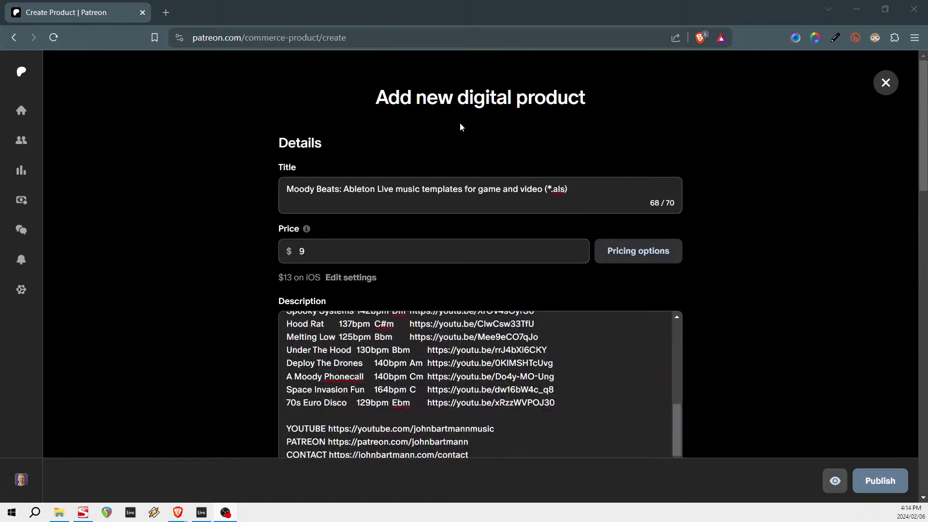
{"action": "scroll", "coordinate": [311, 165], "scroll_direction": "down", "scroll_amount": 1}
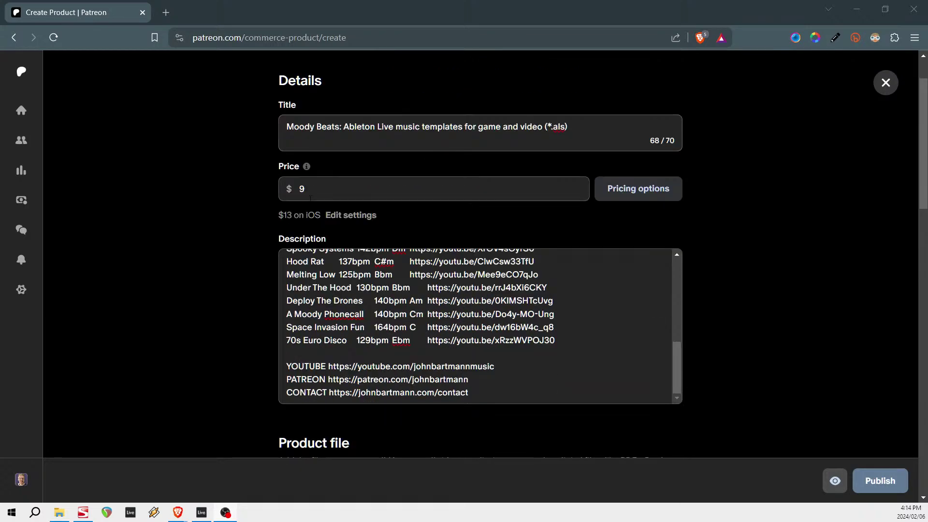
{"action": "scroll", "coordinate": [449, 318], "scroll_direction": "up", "scroll_amount": 10}
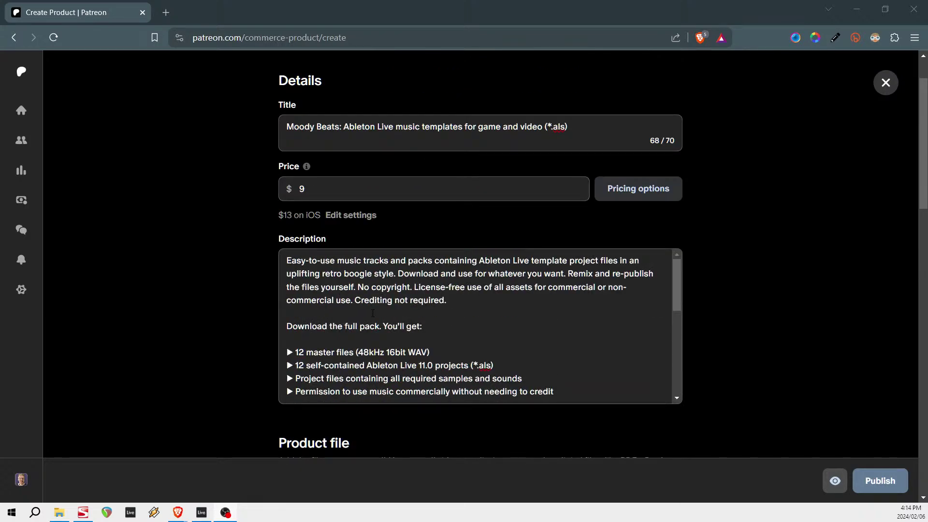
{"action": "scroll", "coordinate": [327, 274], "scroll_direction": "down", "scroll_amount": 10}
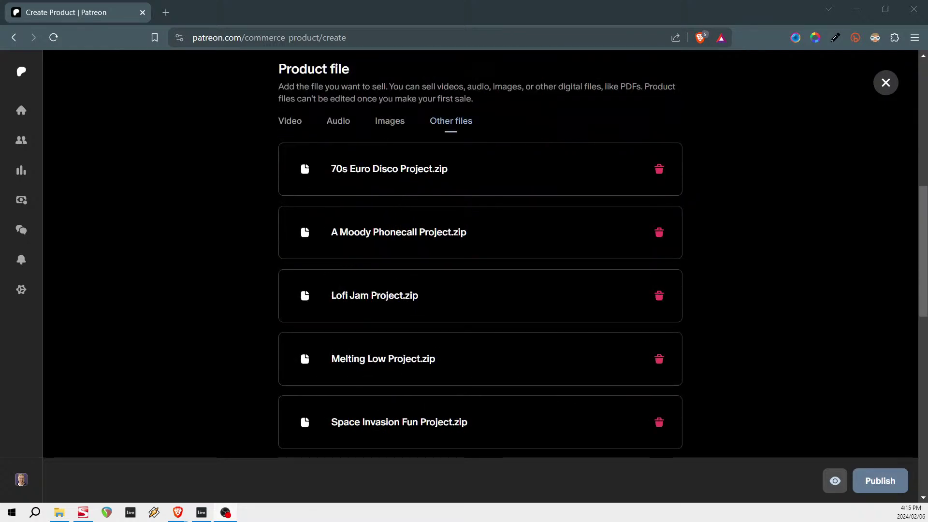
{"action": "scroll", "coordinate": [409, 182], "scroll_direction": "down", "scroll_amount": 1}
{"action": "scroll", "coordinate": [435, 232], "scroll_direction": "down", "scroll_amount": 8}
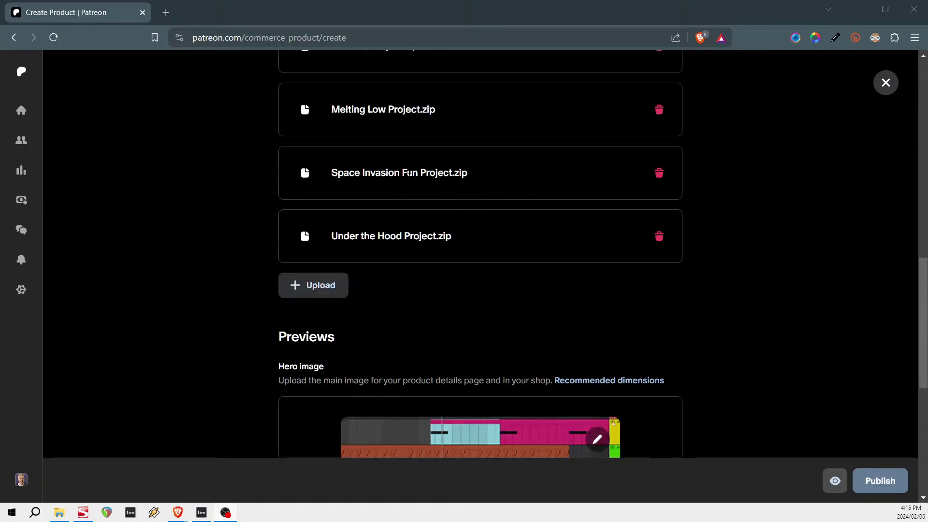
{"action": "scroll", "coordinate": [435, 217], "scroll_direction": "down", "scroll_amount": 1}
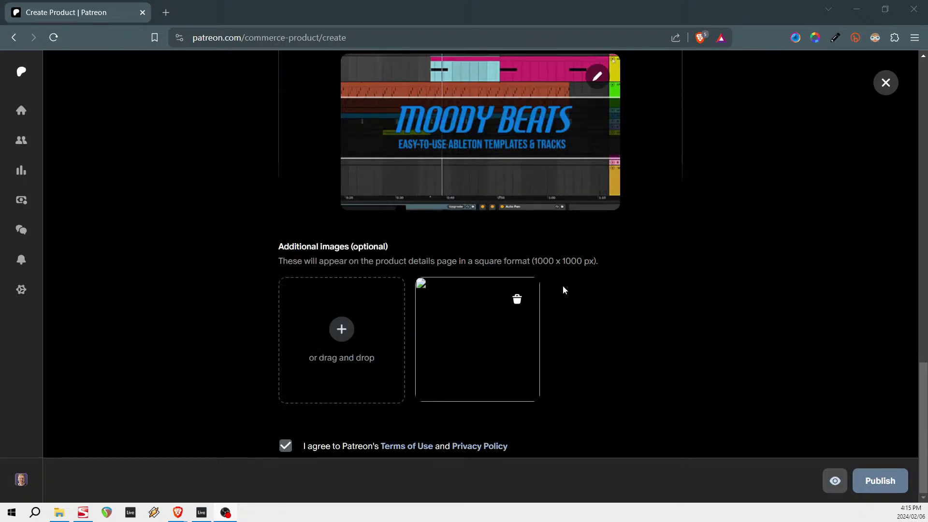
- Remove the broken picture from the product's additional images
{"action": "left_click", "coordinate": [365, 341]}
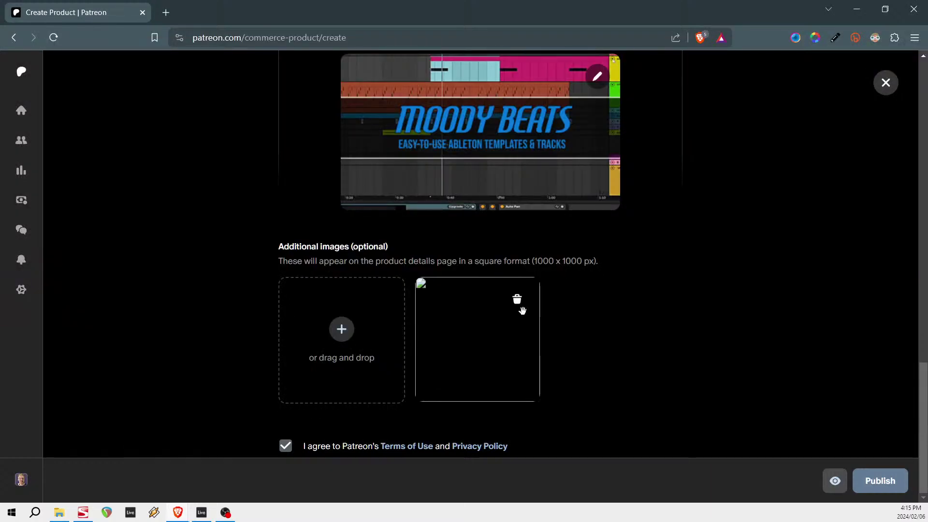
{"action": "left_click", "coordinate": [517, 301]}
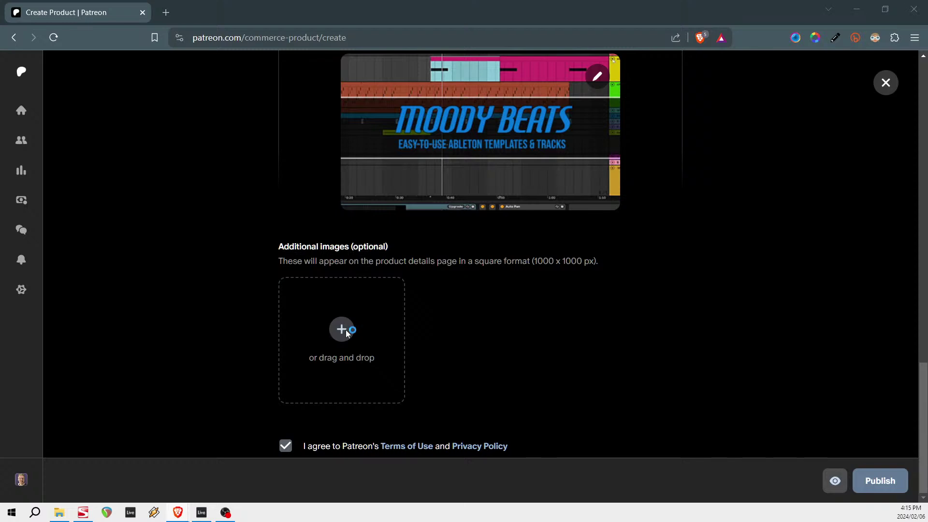
{"action": "scroll", "coordinate": [549, 354], "scroll_direction": "up", "scroll_amount": 1}
{"action": "scroll", "coordinate": [551, 354], "scroll_direction": "down", "scroll_amount": 1}
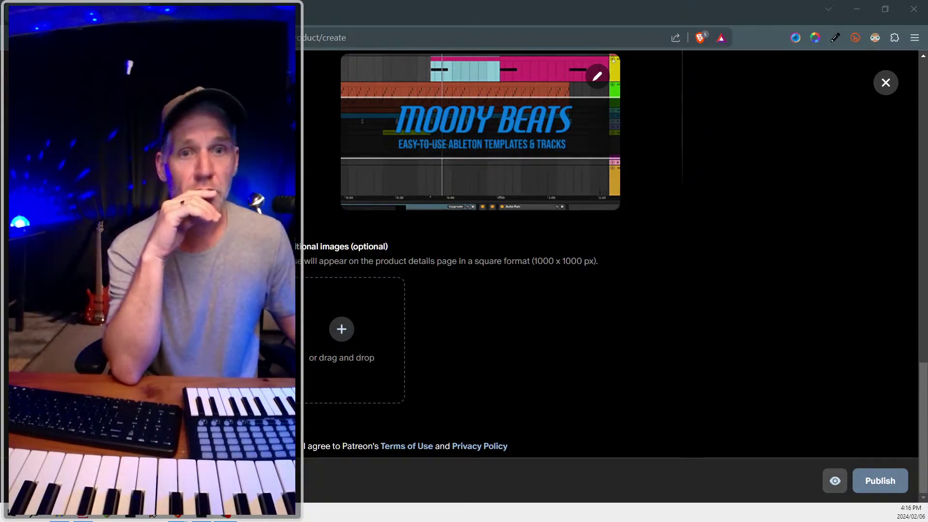
- Check the product's files and description again and try to publish the Moody Beats product
{"action": "scroll", "coordinate": [680, 385], "scroll_direction": "up", "scroll_amount": 5}
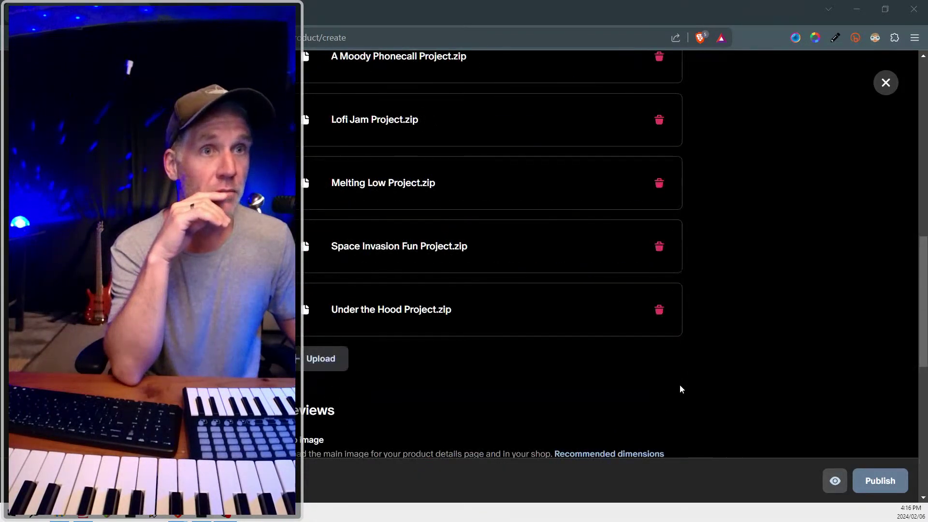
{"action": "scroll", "coordinate": [680, 384], "scroll_direction": "up", "scroll_amount": 5}
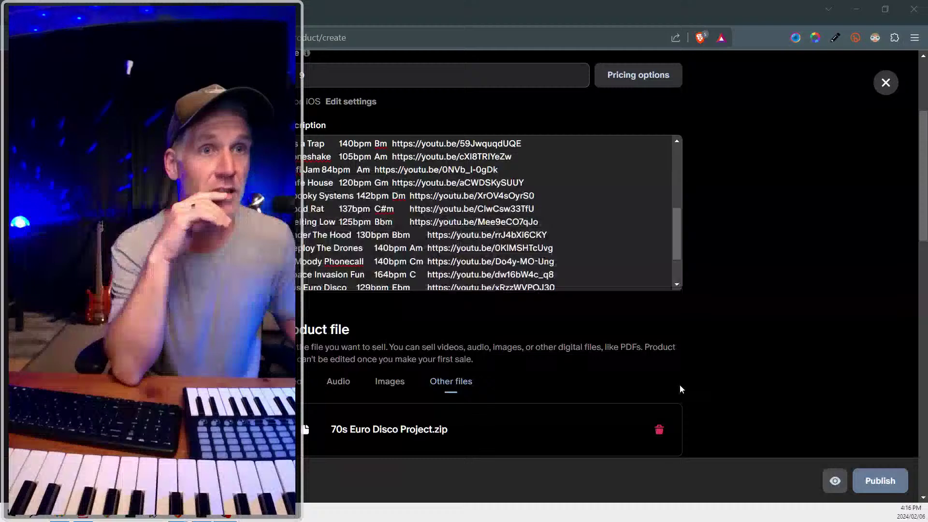
{"action": "scroll", "coordinate": [679, 384], "scroll_direction": "down", "scroll_amount": 10}
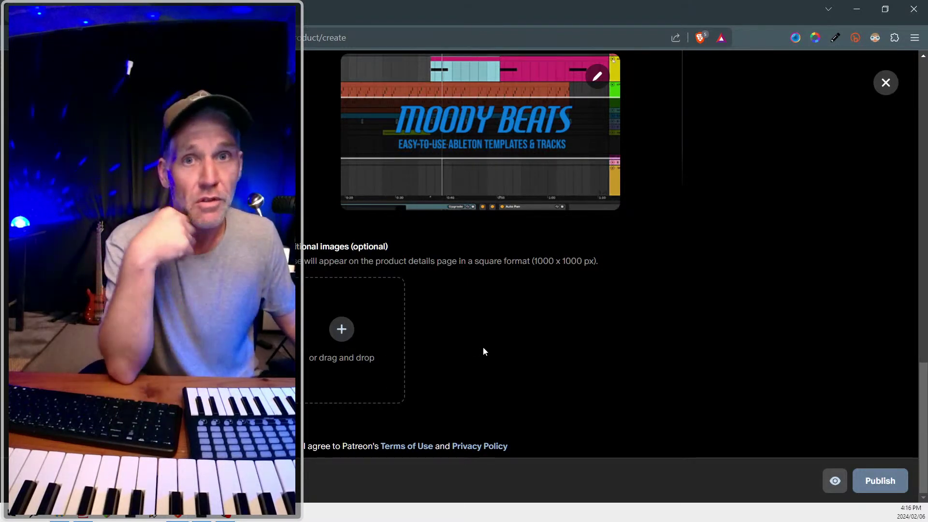
{"action": "left_click", "coordinate": [887, 476]}
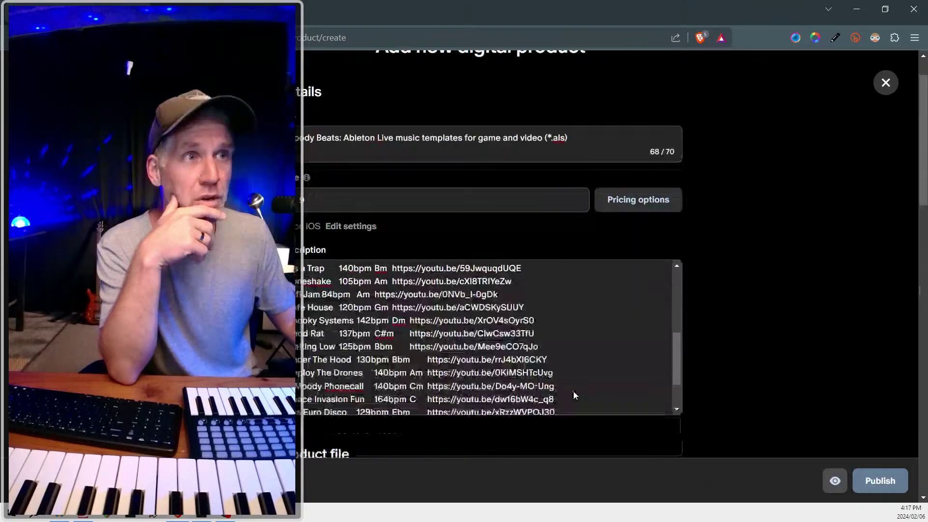
{"action": "scroll", "coordinate": [575, 395], "scroll_direction": "up", "scroll_amount": 1}
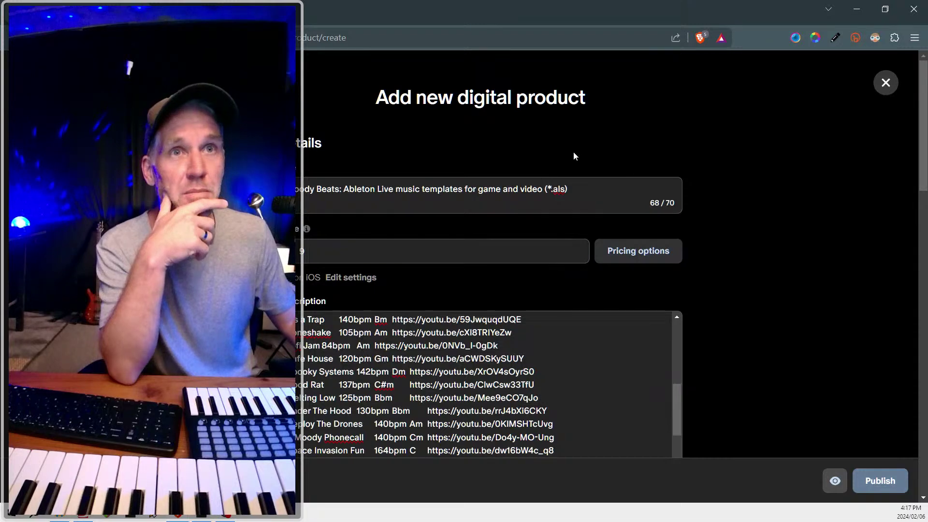
{"action": "scroll", "coordinate": [577, 157], "scroll_direction": "down", "scroll_amount": 15}
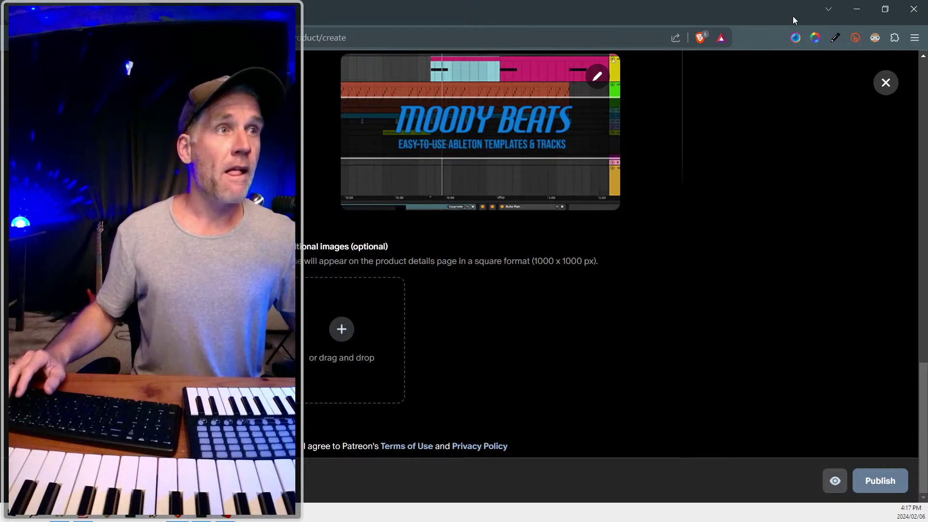
{"action": "left_click", "coordinate": [885, 83]}
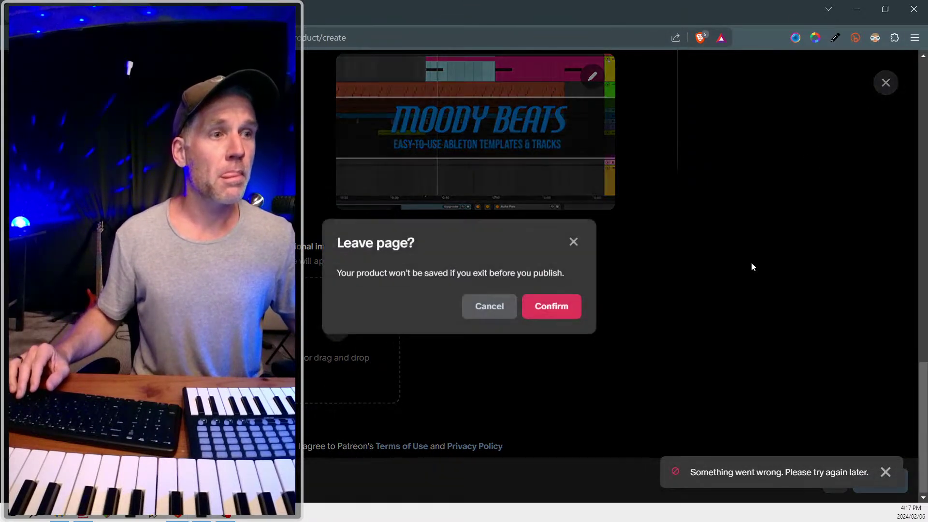
{"action": "left_click", "coordinate": [575, 242]}
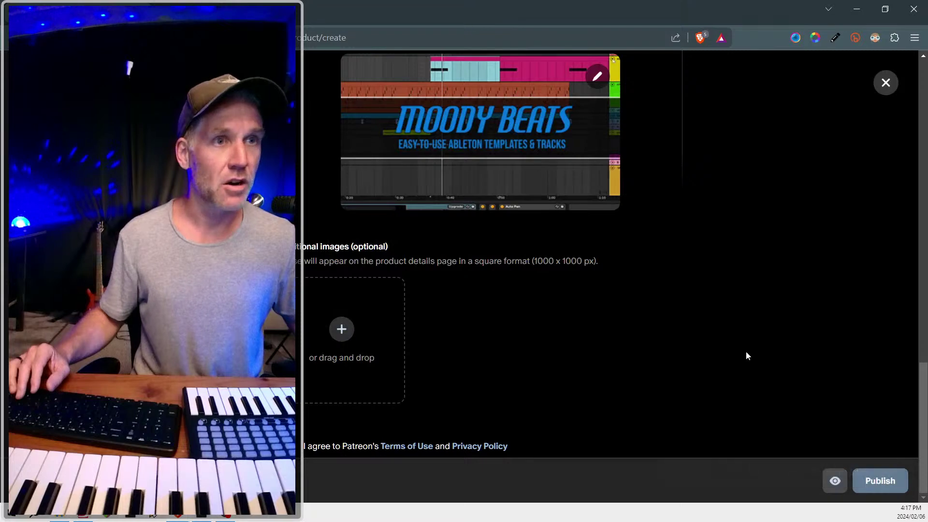
{"action": "scroll", "coordinate": [775, 381], "scroll_direction": "up", "scroll_amount": 15}
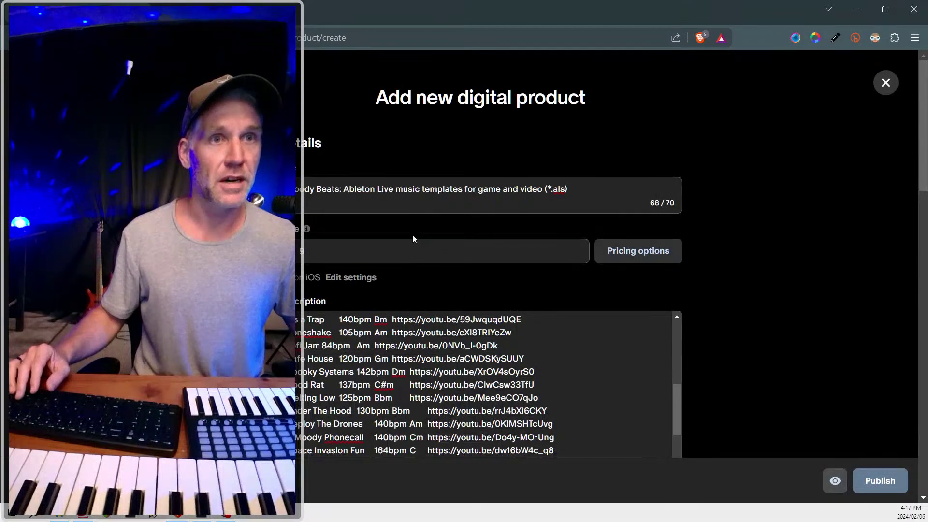
- Switch to Ableton Live, collapse the Multiband Dynamics on BUS PREMASTER, and select the loop's time range across all tracks
{"action": "key", "text": "alt+Tab"}
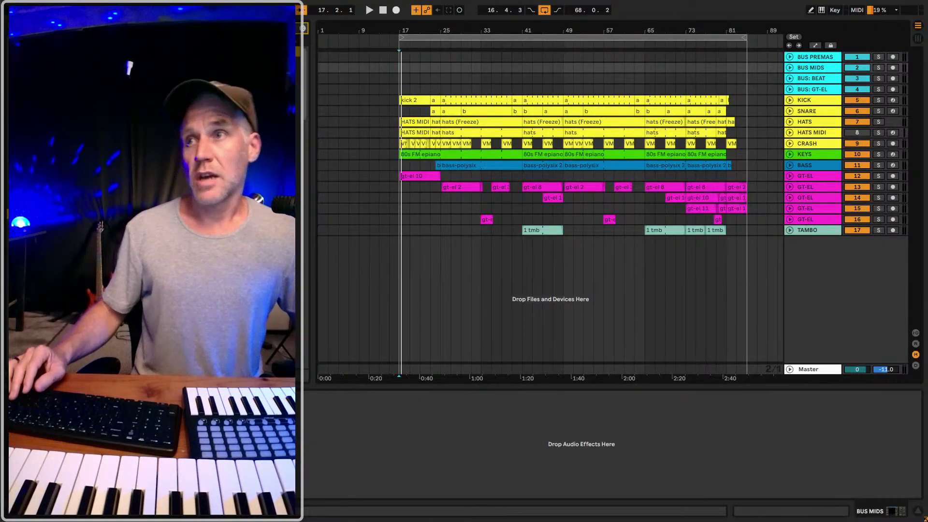
{"action": "left_click", "coordinate": [398, 87]}
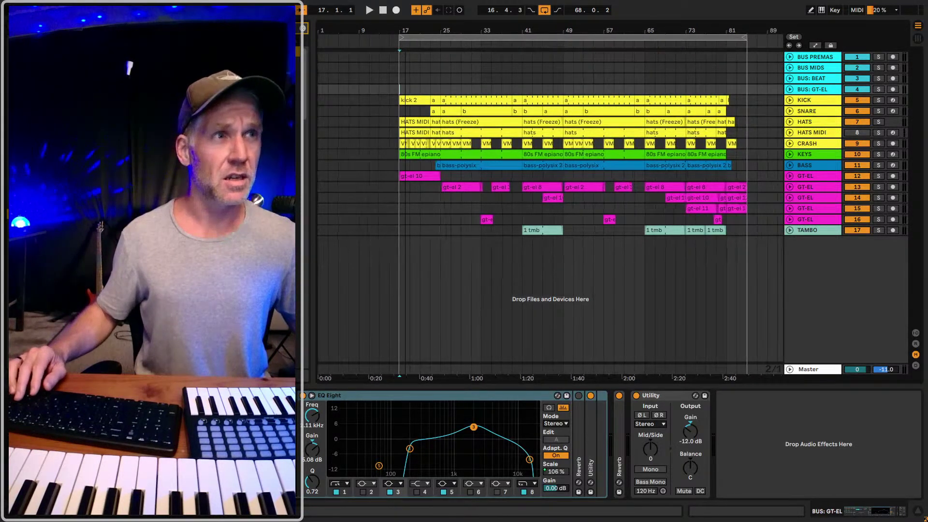
{"action": "left_click", "coordinate": [819, 57]}
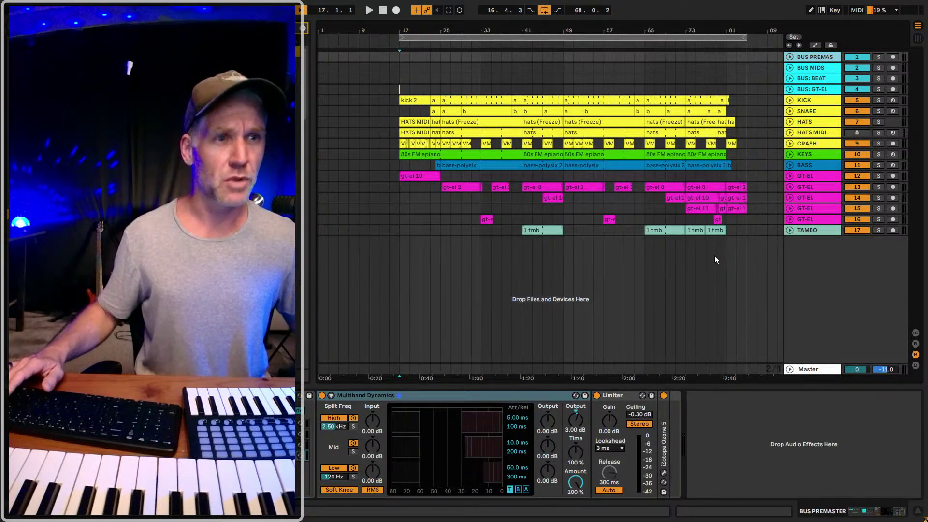
{"action": "double_click", "coordinate": [497, 394]}
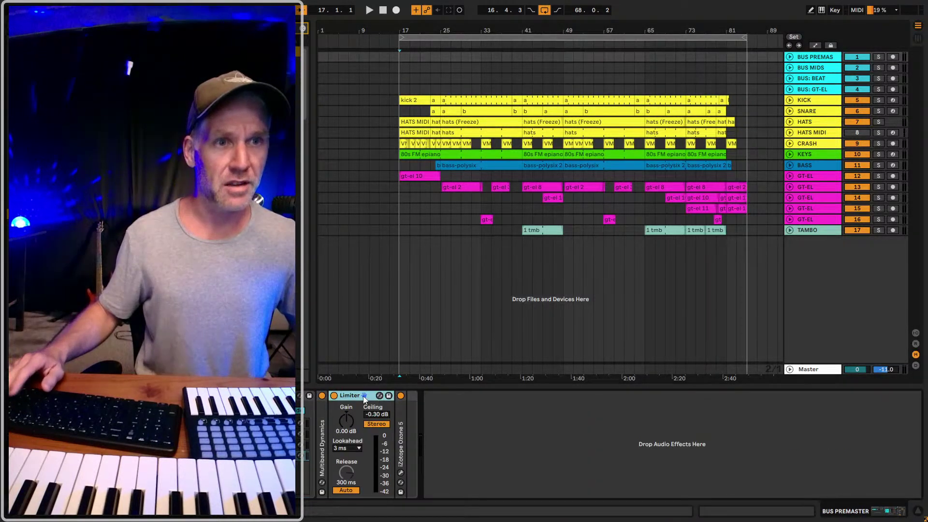
{"action": "left_click", "coordinate": [533, 39]}
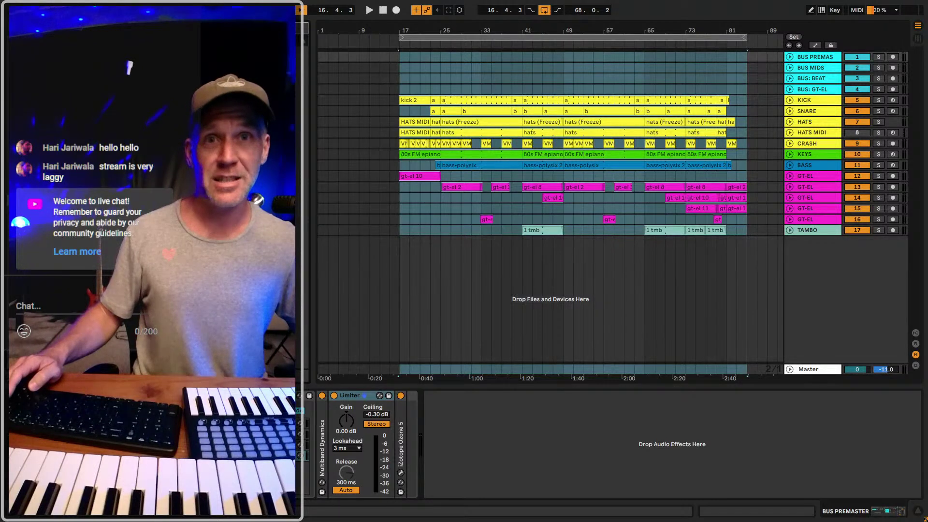
- Play the arrangement from the point where the first remaining snare clip begins
{"action": "left_click", "coordinate": [402, 84]}
{"action": "left_click", "coordinate": [430, 89]}
{"action": "key", "text": "space"}
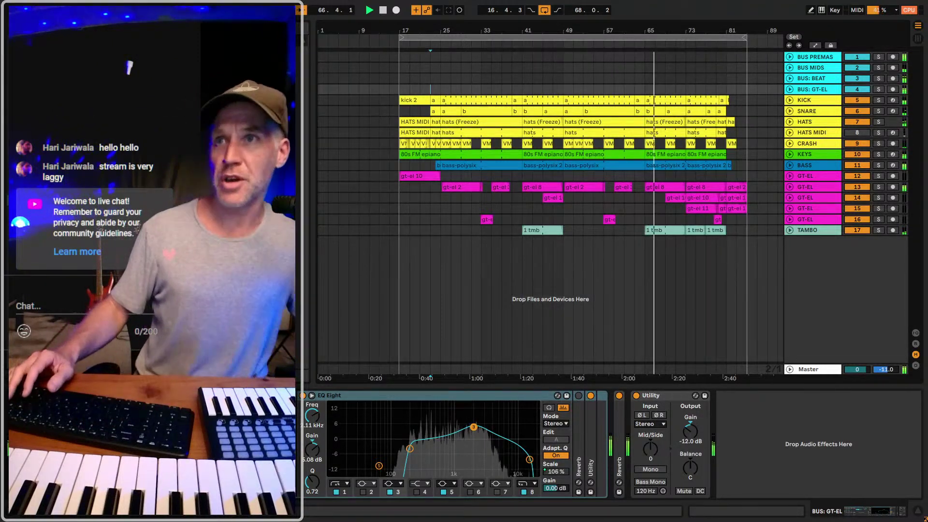
- Switch to the task list spreadsheet and go to the KEY cell of the Born A Tiger row
{"action": "key", "text": "super+Left"}
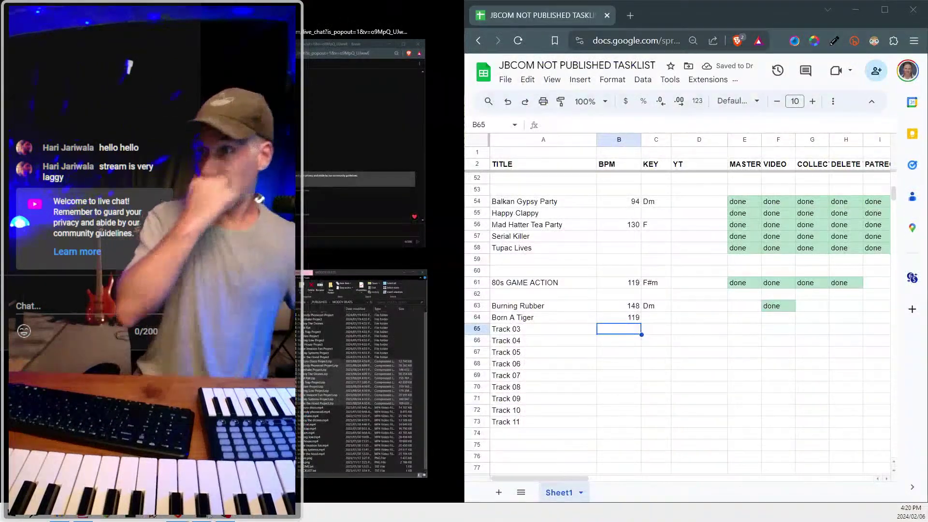
{"action": "left_click", "coordinate": [643, 339]}
{"action": "left_click", "coordinate": [536, 319]}
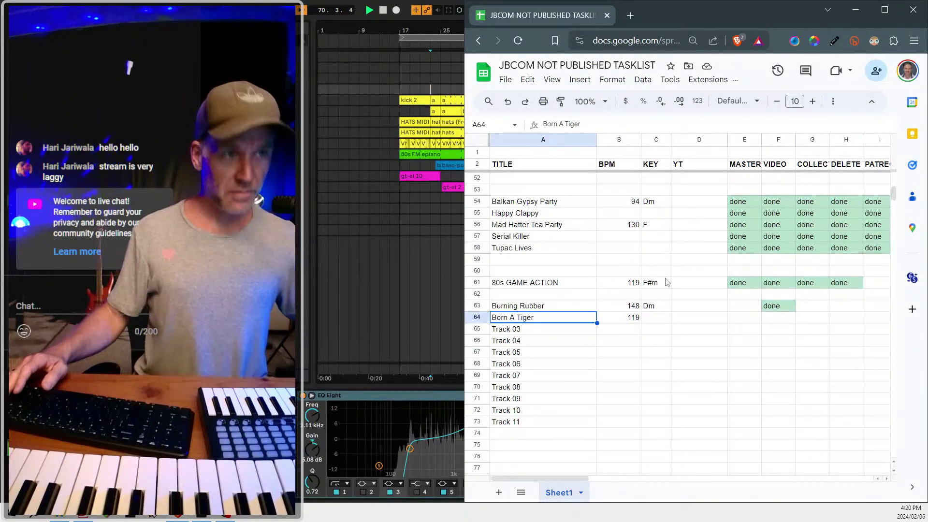
{"action": "left_click", "coordinate": [650, 322]}
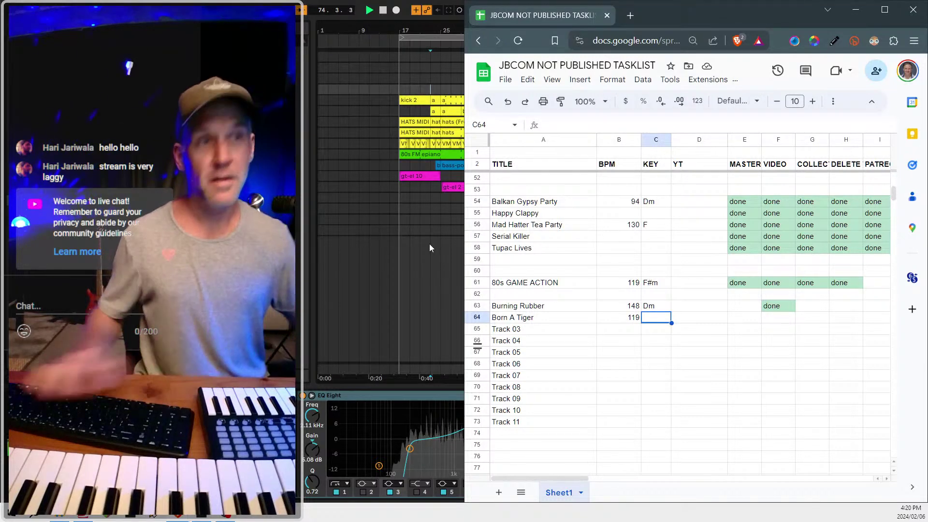
- Return to Ableton Live, replay the song from its start marker, and arm the BASS track to work out the key
{"action": "left_click", "coordinate": [445, 30]}
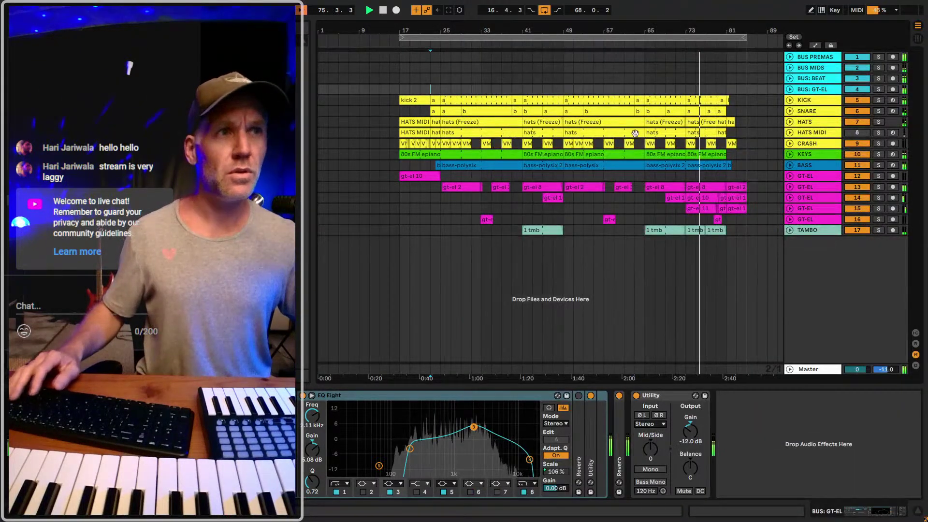
{"action": "key", "text": "space"}
{"action": "key", "text": "space"}
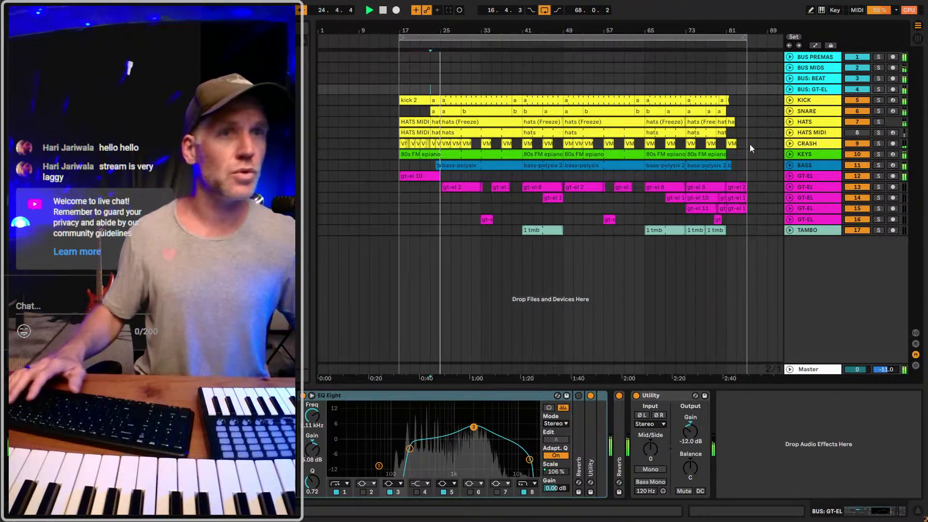
{"action": "left_click", "coordinate": [892, 165]}
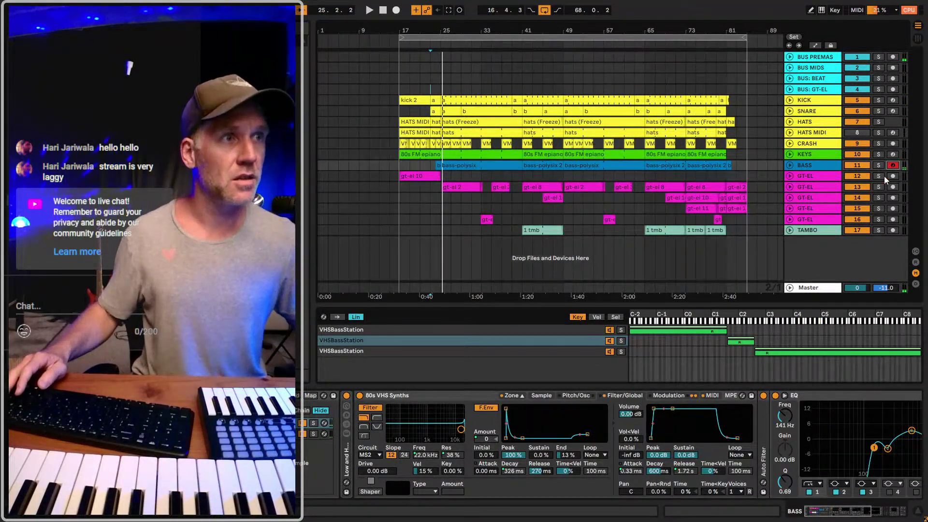
- Switch to the task list and examine the 80s GAME ACTION row's key and the status column headings
{"action": "key", "text": "alt+Tab"}
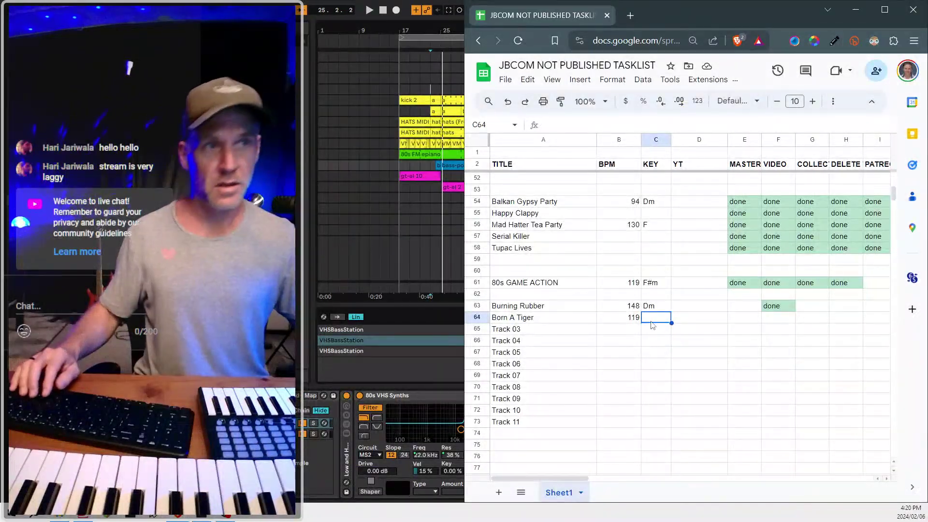
{"action": "left_click", "coordinate": [656, 287]}
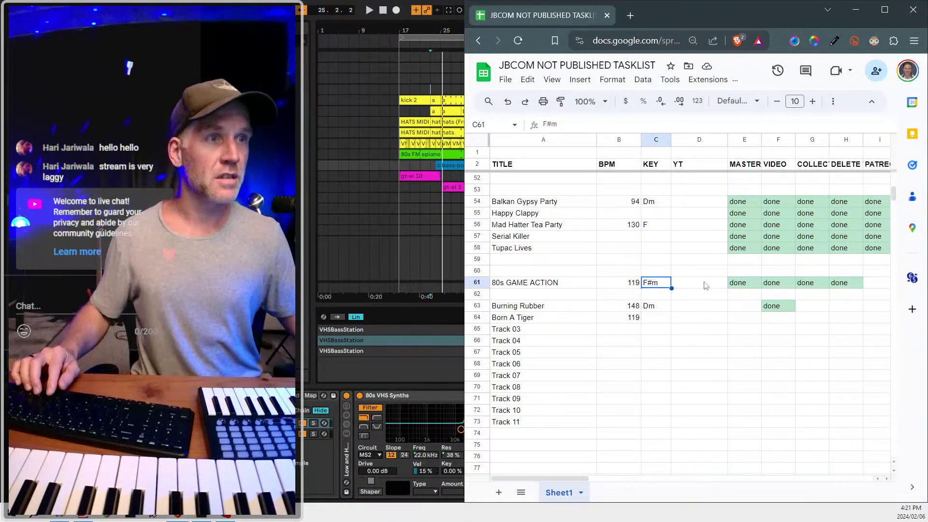
{"action": "scroll", "coordinate": [812, 280], "scroll_direction": "right", "scroll_amount": 2}
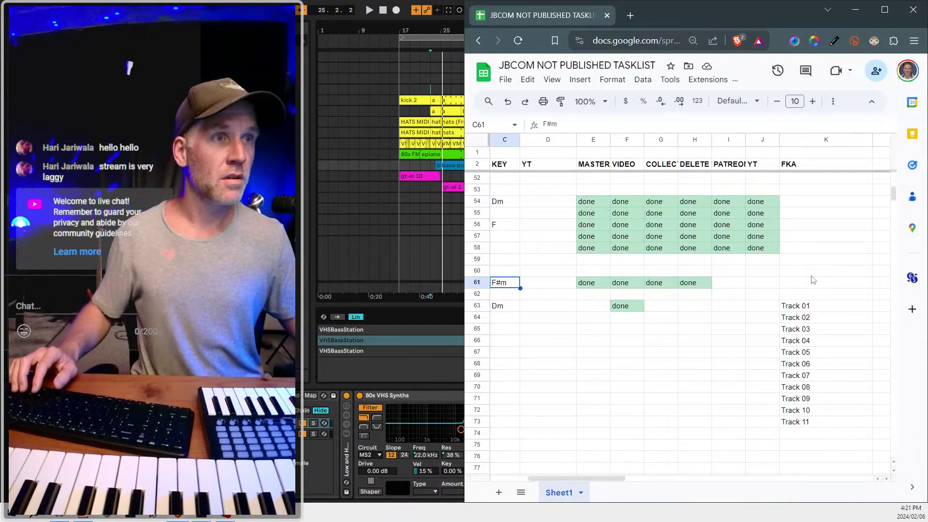
{"action": "scroll", "coordinate": [813, 279], "scroll_direction": "left", "scroll_amount": 2}
{"action": "left_click", "coordinate": [758, 168]}
{"action": "key", "text": "Right"}
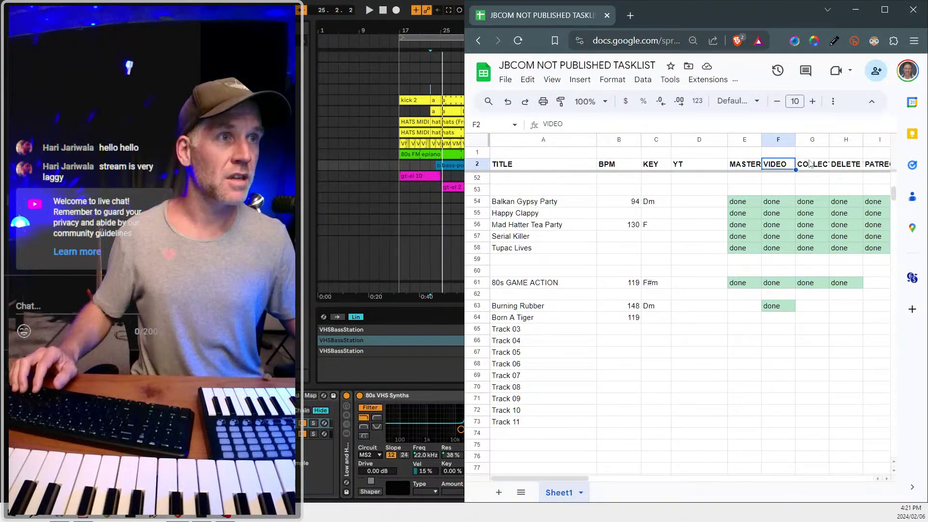
{"action": "key", "text": "Right"}
- Copy the key F#m from the 80s GAME ACTION row into the KEY cell of Born A Tiger
{"action": "left_click", "coordinate": [561, 287]}
{"action": "key", "text": "Right"}
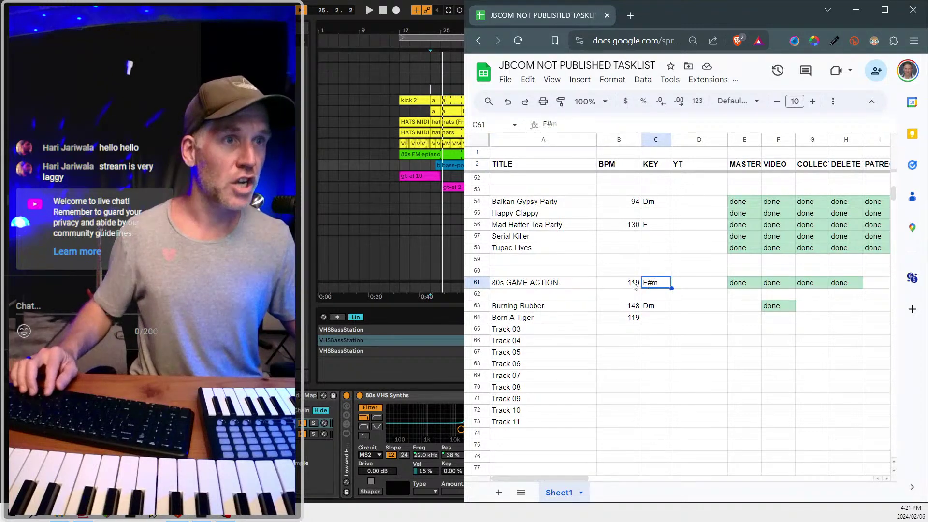
{"action": "key", "text": "Right"}
{"action": "key", "text": "ctrl+c"}
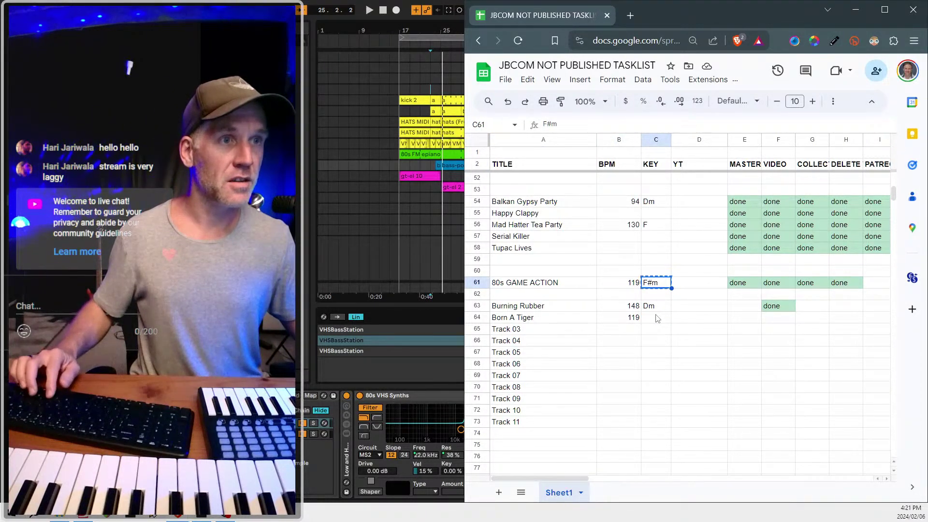
{"action": "key", "text": "Down"}
{"action": "key", "text": "Down"}
{"action": "key", "text": "Down"}
{"action": "key", "text": "ctrl+v"}
- Clear the contents of the entire 80s GAME ACTION row in the task list
{"action": "left_click", "coordinate": [483, 284]}
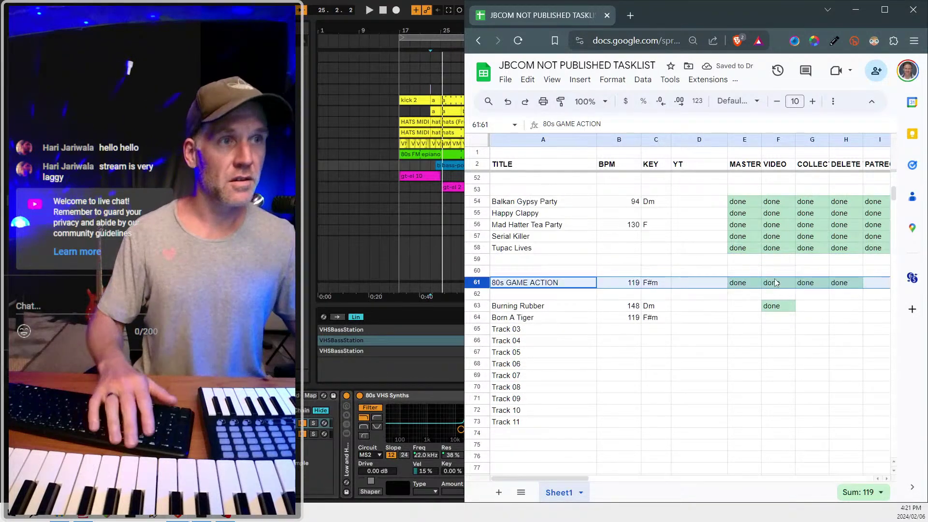
{"action": "key", "text": "Delete"}
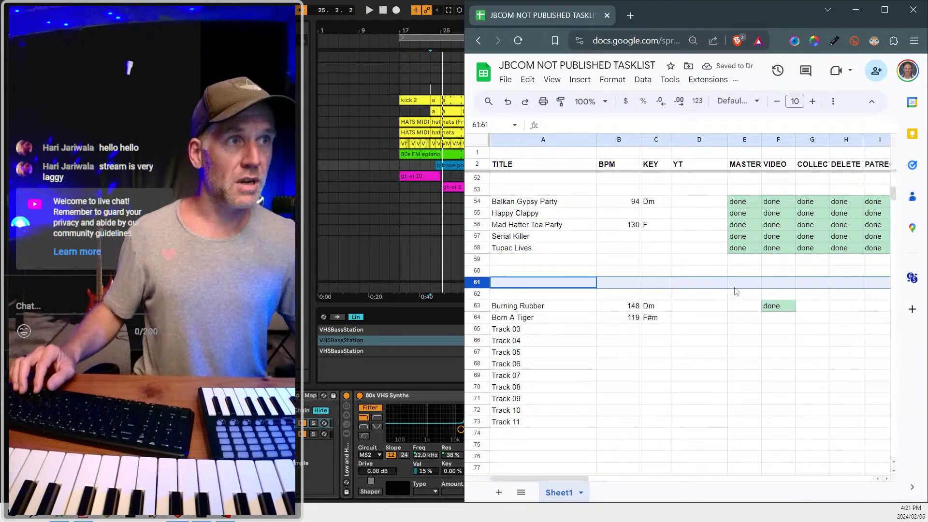
{"action": "left_click", "coordinate": [546, 331]}
- Switch to Ableton Live, leave full screen, and open another project from the recent sets
{"action": "left_click", "coordinate": [436, 45]}
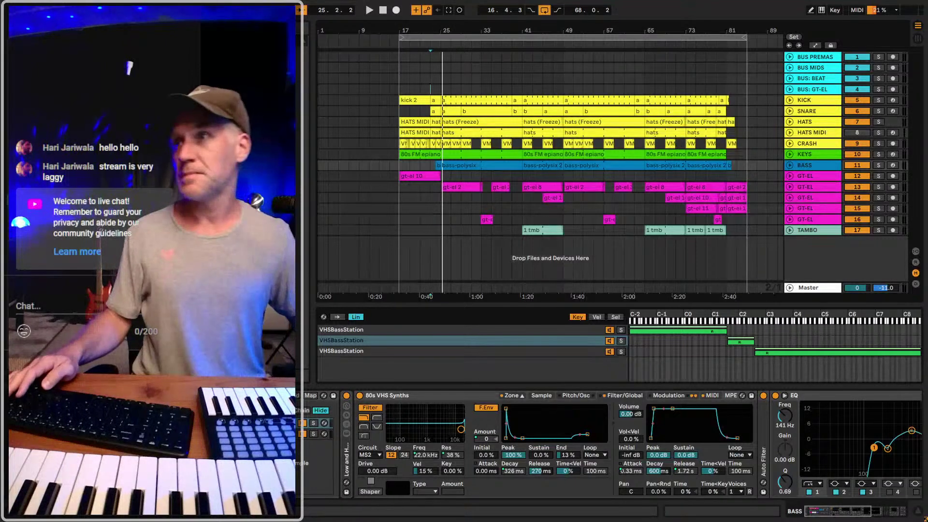
{"action": "left_click", "coordinate": [399, 80]}
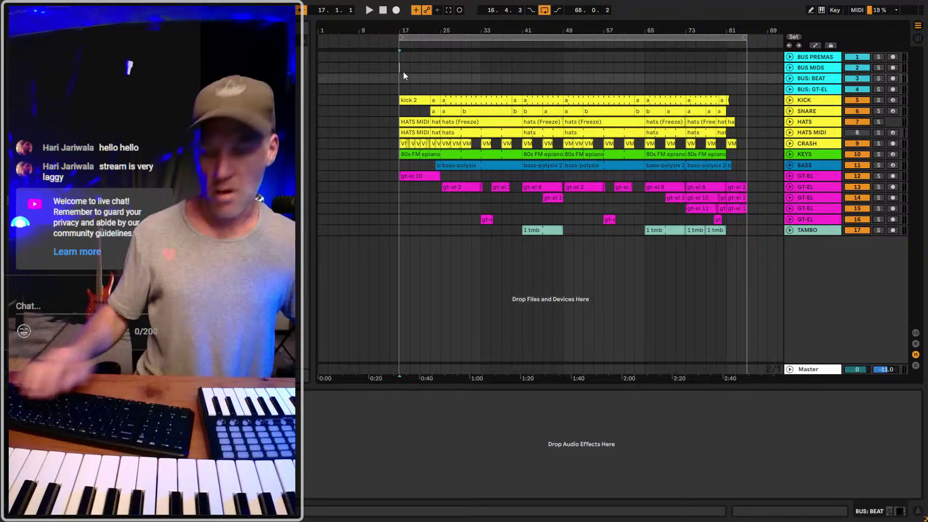
{"action": "key", "text": "F11"}
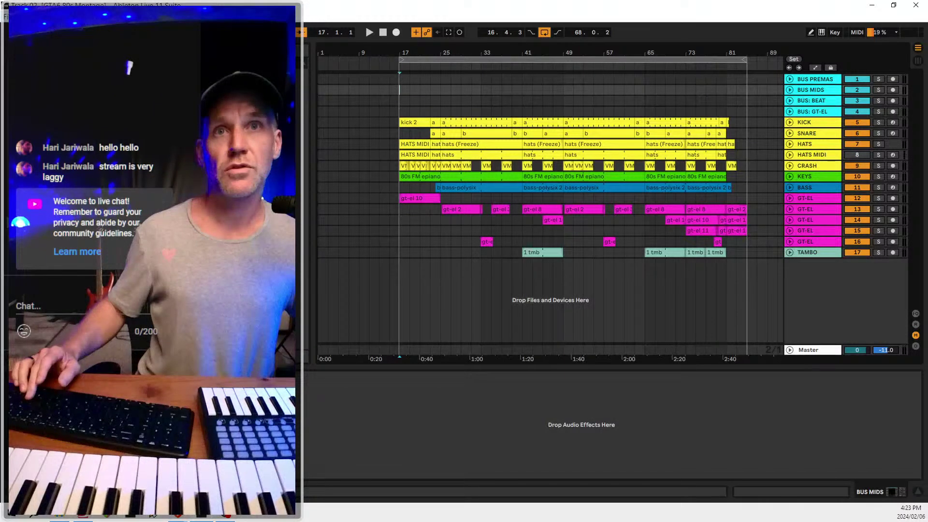
{"action": "key", "text": "ctrl+a"}
{"action": "left_click", "coordinate": [8, 16]}
{"action": "mouse_move", "coordinate": [44, 50]}
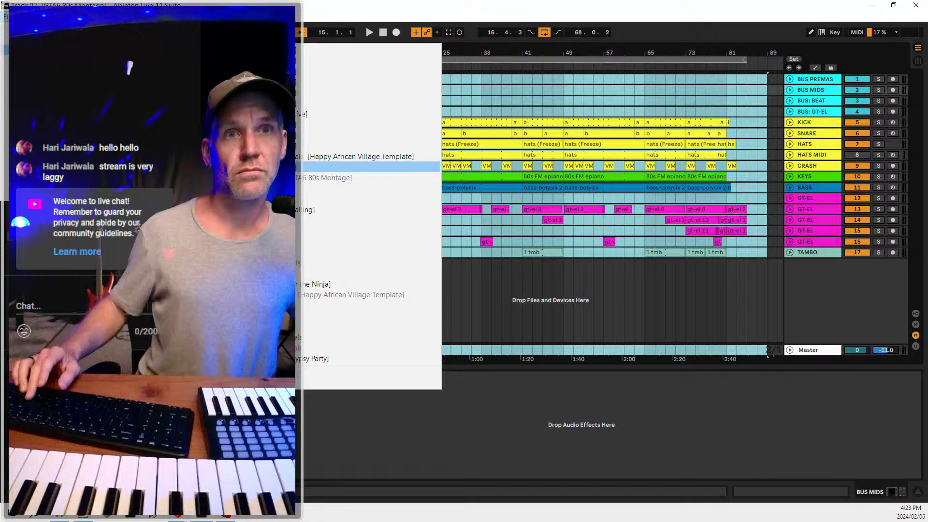
{"action": "left_click", "coordinate": [232, 166]}
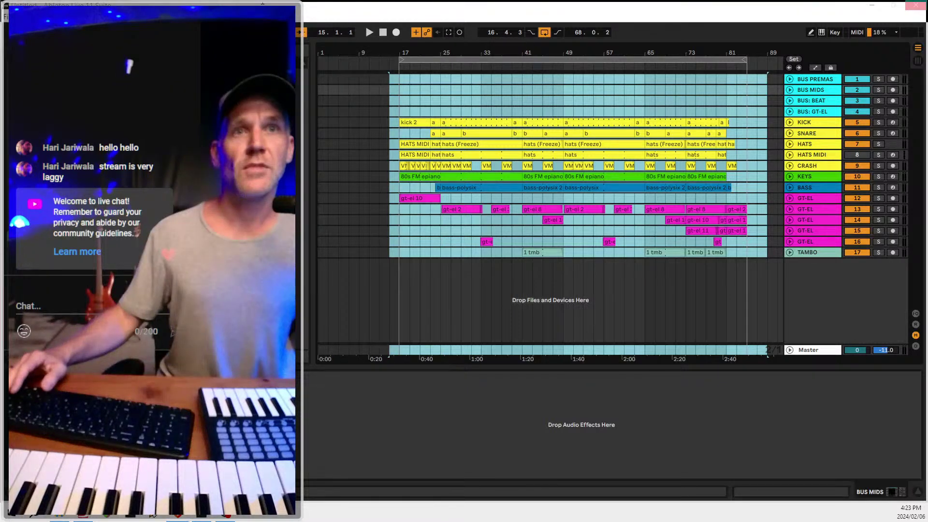
{"action": "key", "text": "alt+Tab"}
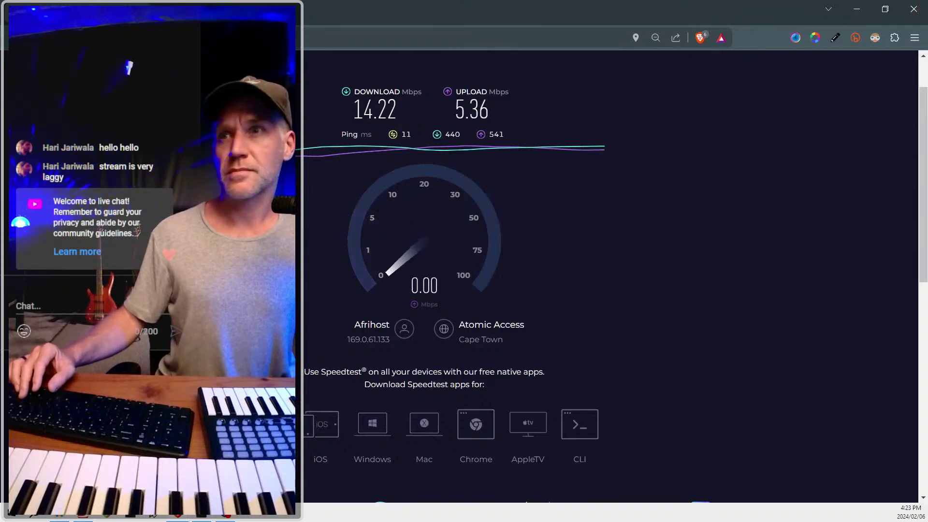
{"action": "key", "text": "alt+Tab"}
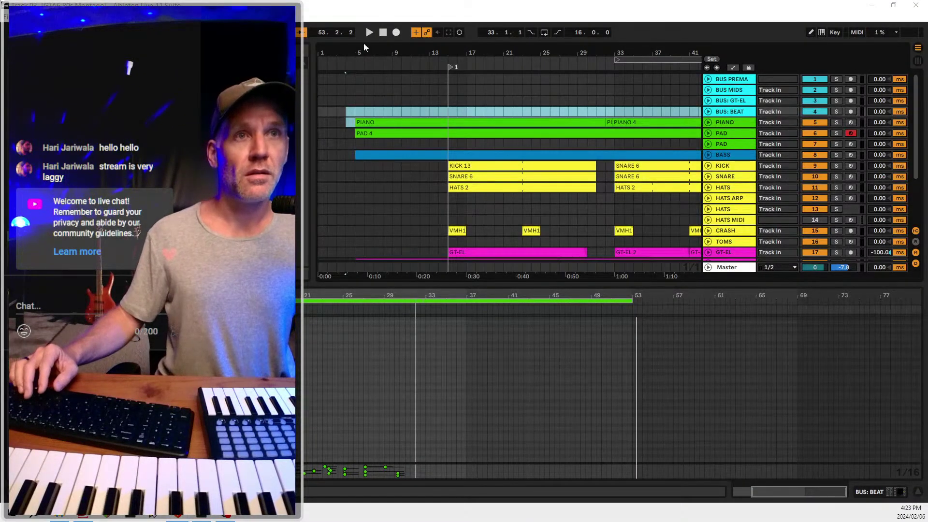
- Show the set full screen and play the arrangement from just before the first PIANO clip
{"action": "key", "text": "F11"}
{"action": "left_click", "coordinate": [355, 78]}
{"action": "key", "text": "space"}
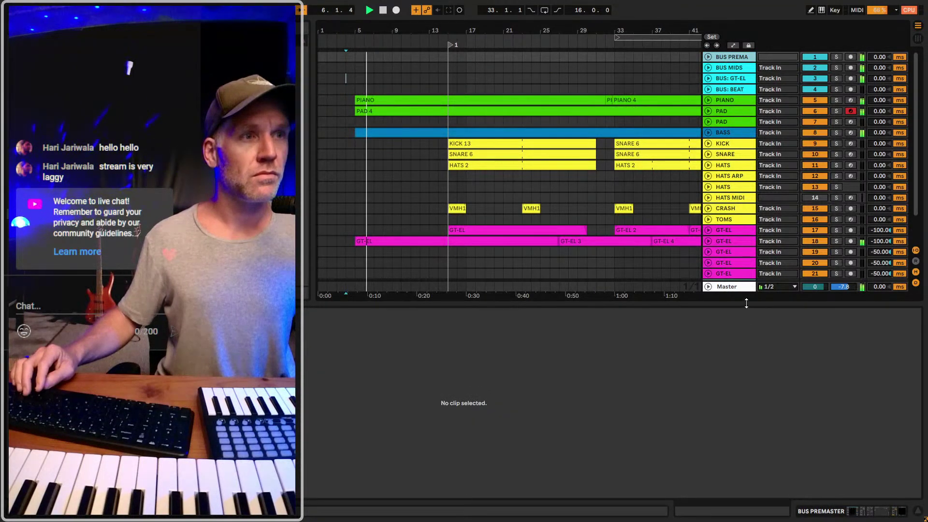
- Collapse the empty clip detail area, fit the whole arrangement in view, and hide the tracks' input/output routing section
{"action": "left_click_drag", "start_coordinate": [746, 303], "coordinate": [729, 465]}
{"action": "left_click_drag", "start_coordinate": [503, 30], "coordinate": [470, 14]}
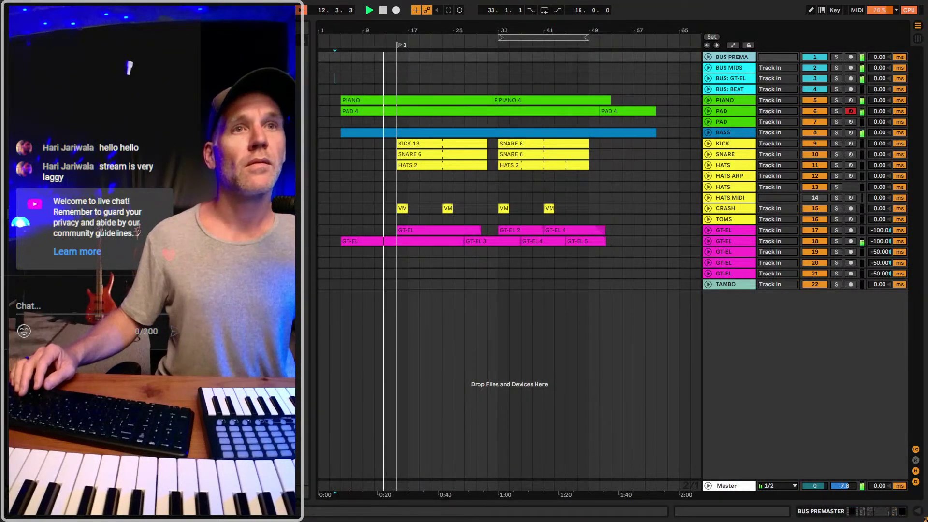
{"action": "scroll", "coordinate": [326, 65], "scroll_direction": "up", "scroll_amount": 2}
{"action": "scroll", "coordinate": [387, 65], "scroll_direction": "down", "scroll_amount": 1}
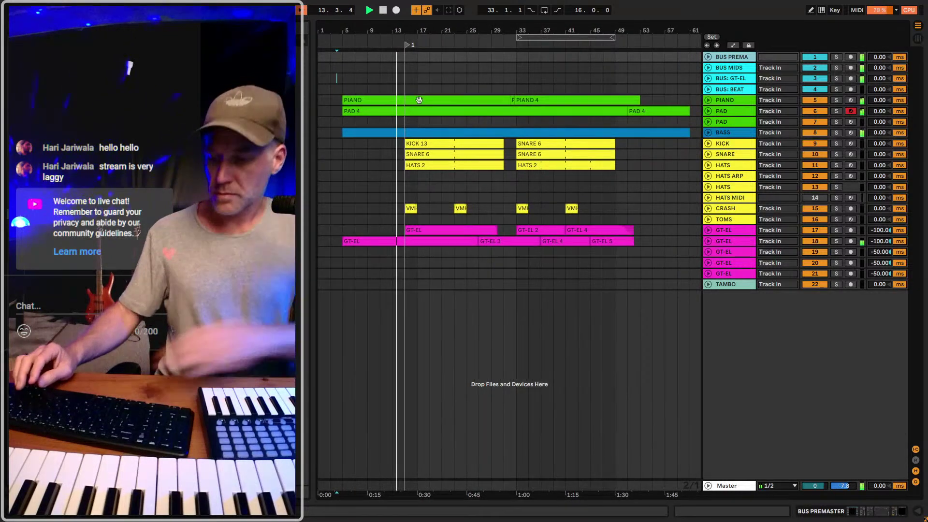
{"action": "key", "text": "super+alt+i"}
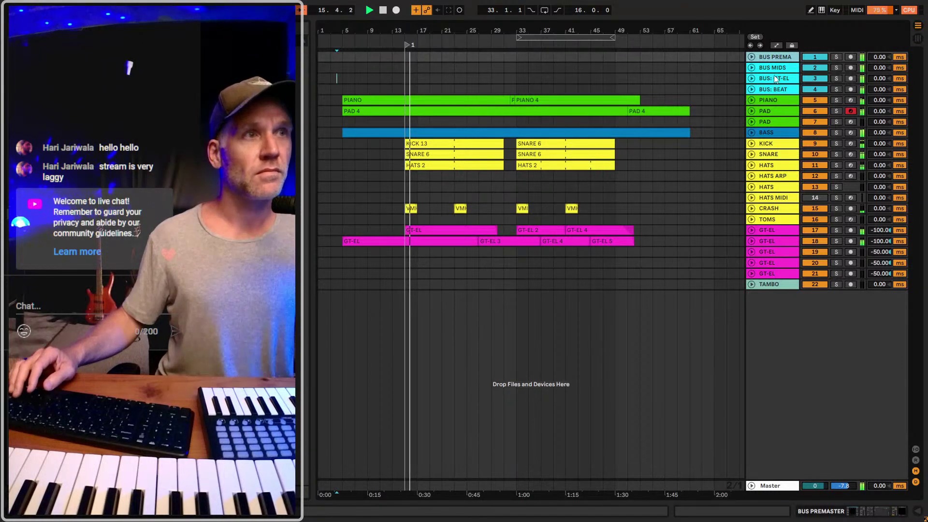
- Show the BUS PREMASTER device chain, select all of its devices, and deactivate them
{"action": "double_click", "coordinate": [772, 57]}
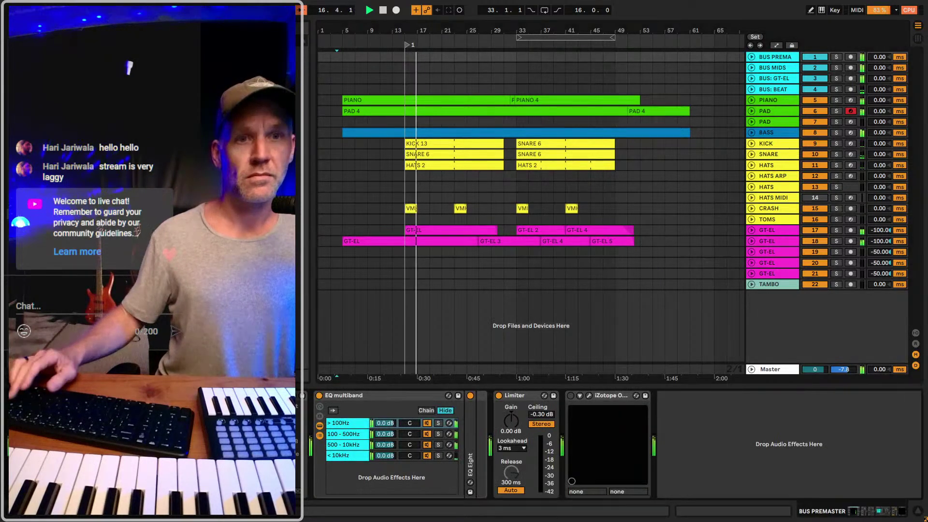
{"action": "key", "text": "ctrl+a"}
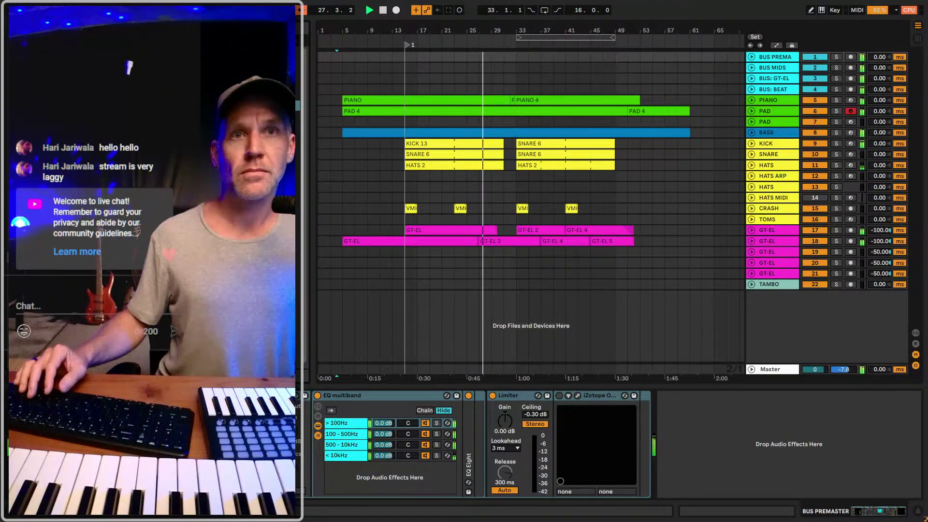
{"action": "key", "text": "0"}
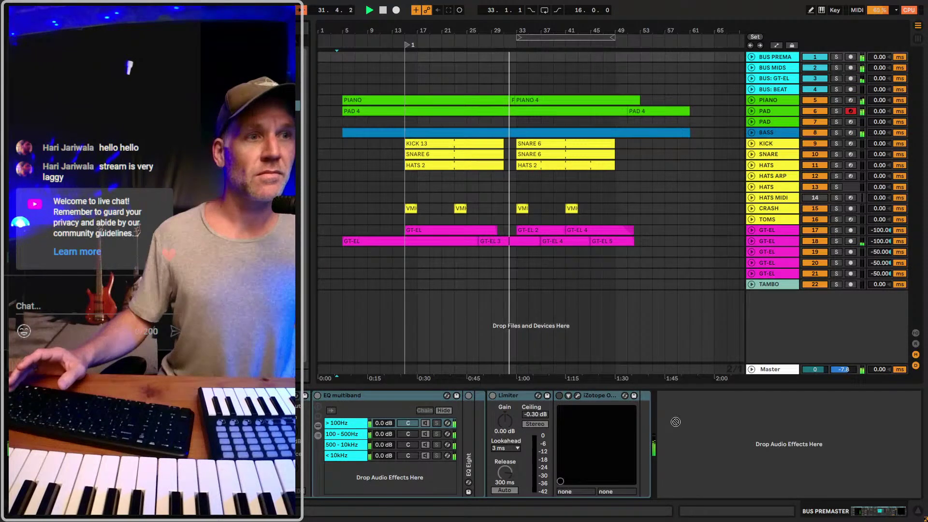
- Import a second BUS PREMASTER track and move its PREMASTER - 80S ACTION device chain onto the original BUS PREMASTER track
{"action": "left_click_drag", "start_coordinate": [675, 422], "coordinate": [775, 63]}
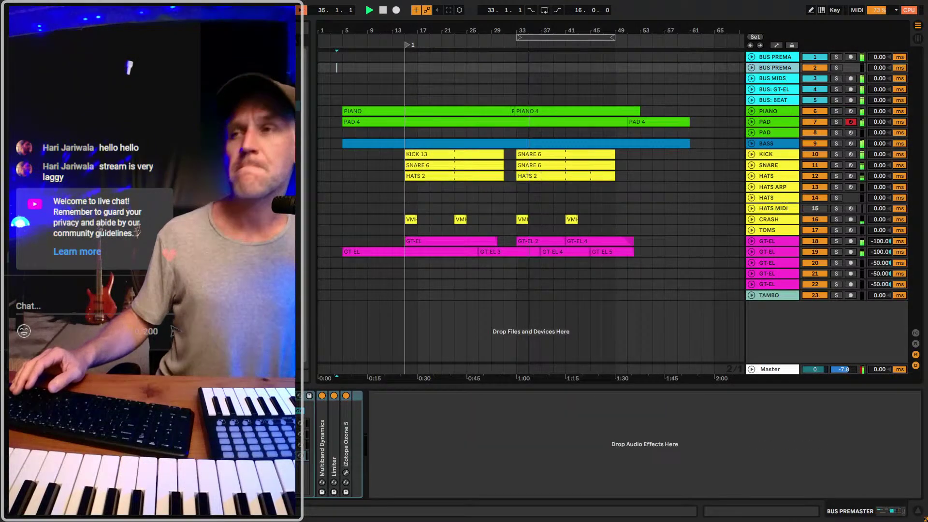
{"action": "left_click", "coordinate": [753, 67]}
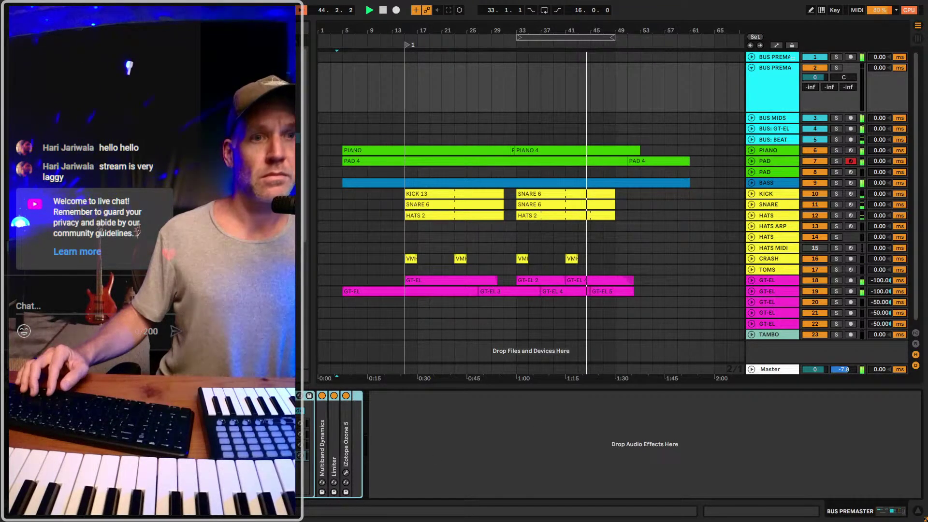
{"action": "left_click", "coordinate": [793, 57]}
{"action": "scroll", "coordinate": [434, 428], "scroll_direction": "left", "scroll_amount": 2}
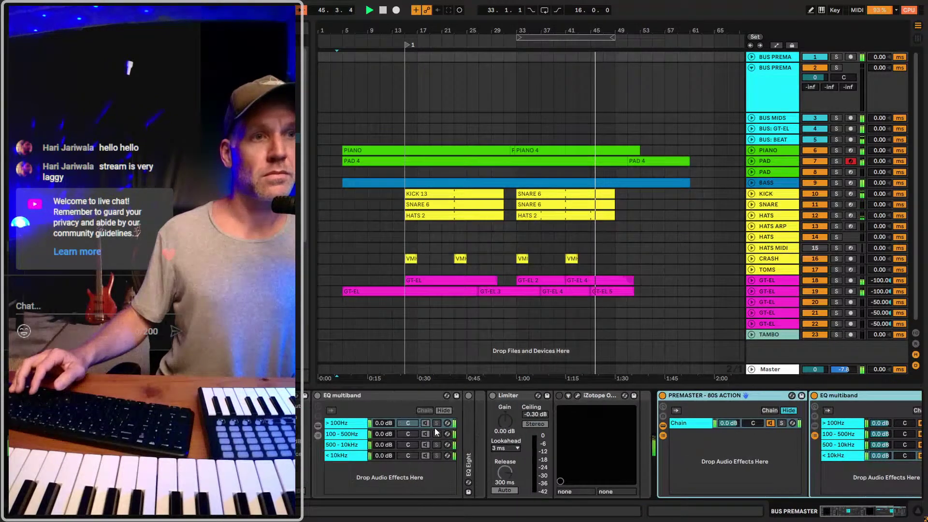
{"action": "left_click", "coordinate": [193, 395]}
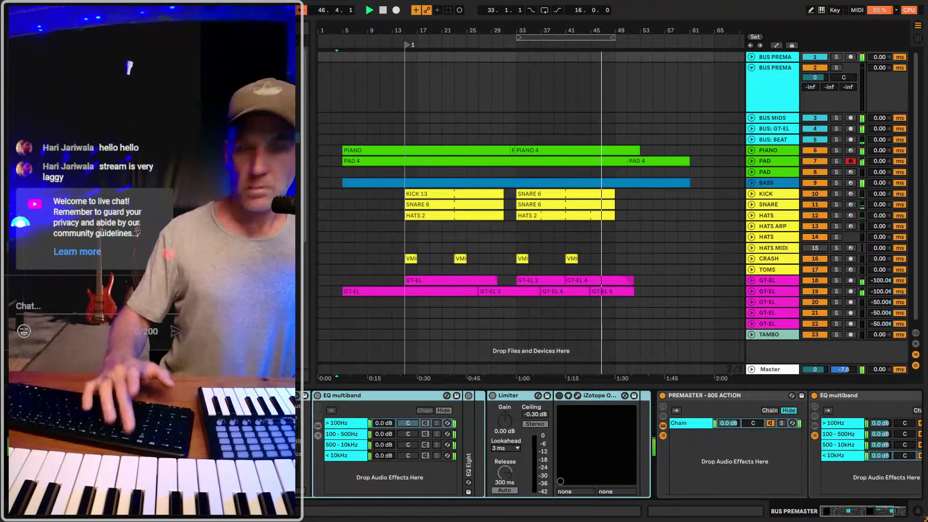
- Delete the emptied second BUS PREMASTER track
{"action": "left_click", "coordinate": [775, 68]}
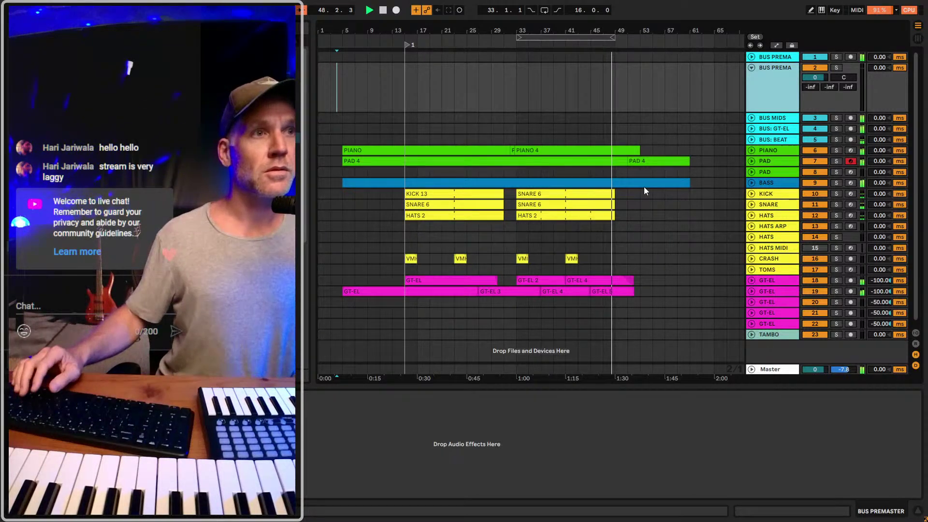
{"action": "key", "text": "Delete"}
- Fit slightly more of the timeline in view and show the BASS track's devices
{"action": "left_click_drag", "start_coordinate": [581, 31], "coordinate": [582, 27]}
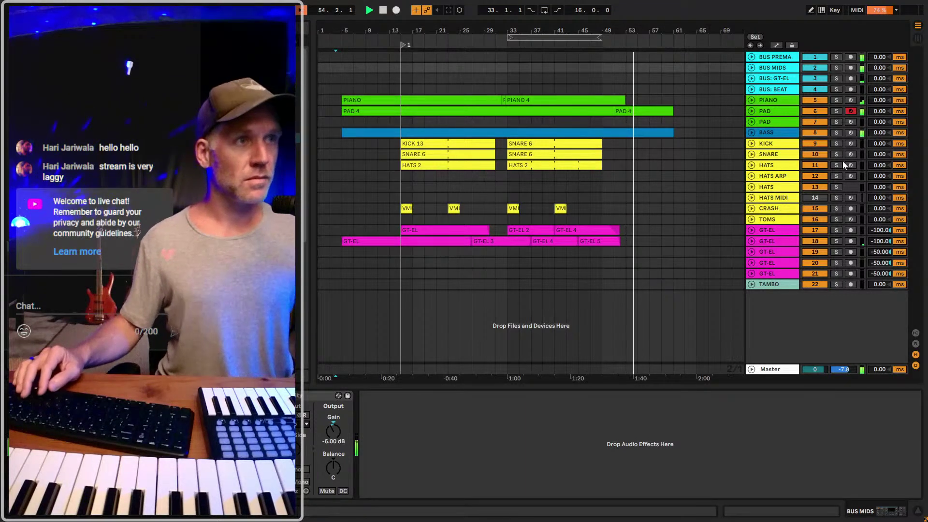
{"action": "left_click", "coordinate": [775, 133]}
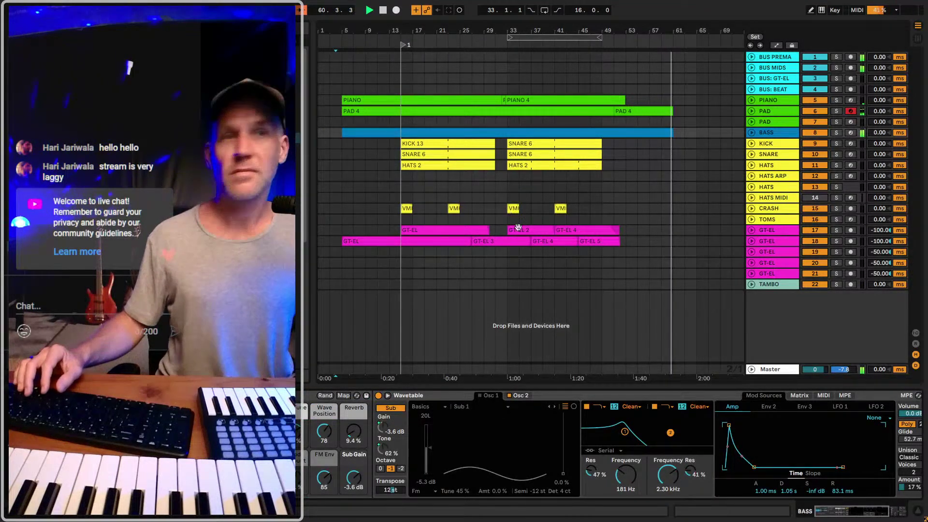
- Play the arrangement from bar 5 and unfold the BASS track to show its clip notes
{"action": "left_click", "coordinate": [344, 175]}
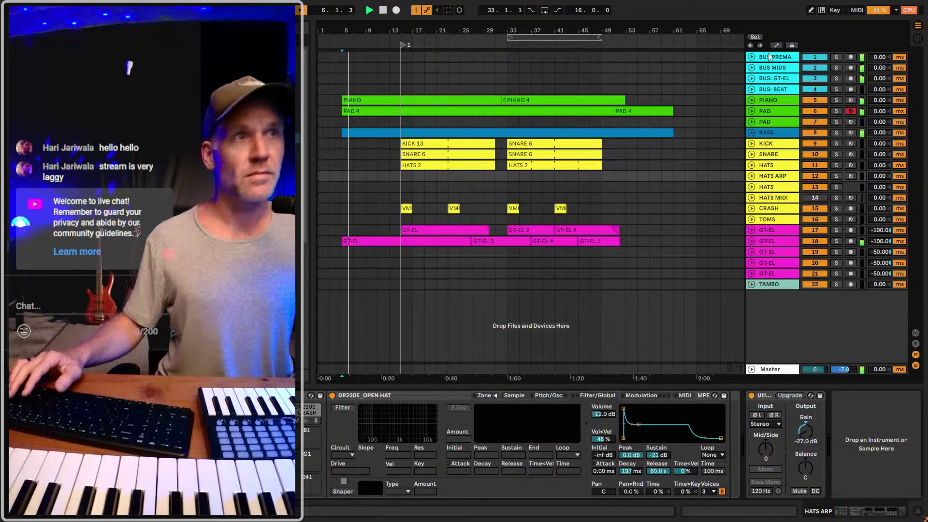
{"action": "left_click", "coordinate": [770, 133]}
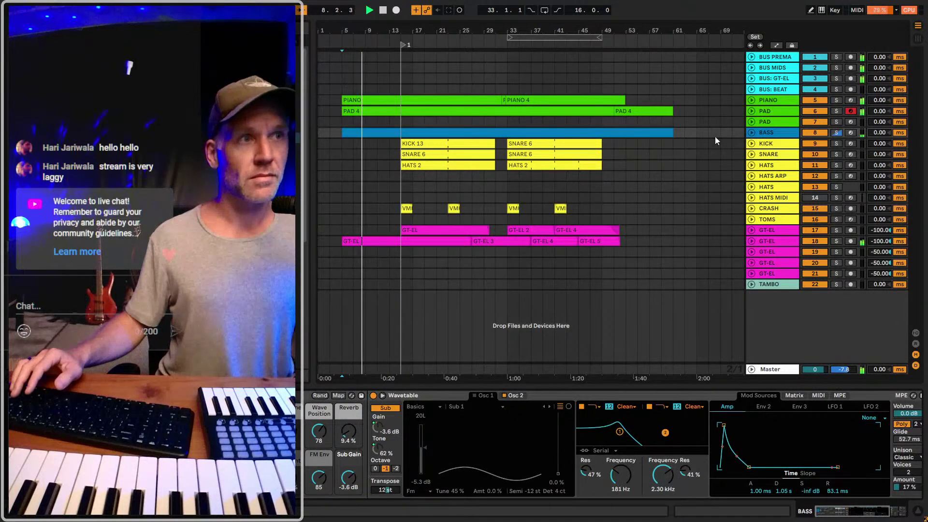
{"action": "left_click", "coordinate": [752, 133]}
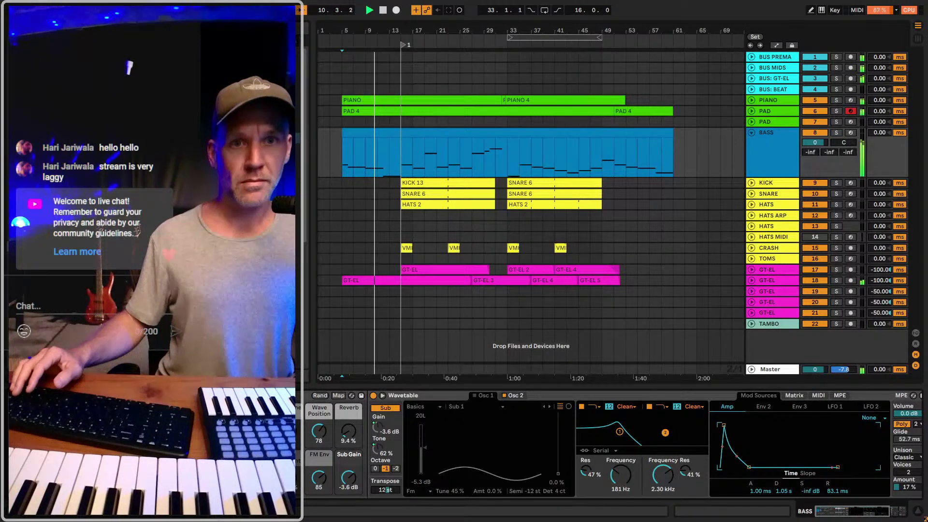
- Try the bass rack with the 80s VHS Synths sampler on the BASS track, stop playback, and restore the Wavetable instrument
{"action": "key", "text": "ctrl+z"}
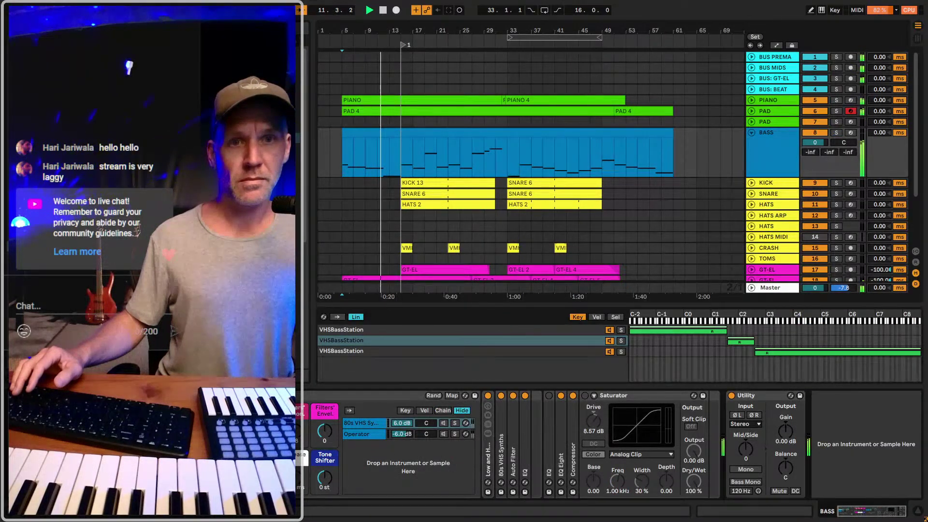
{"action": "key", "text": "ctrl+y"}
{"action": "key", "text": "ctrl+z"}
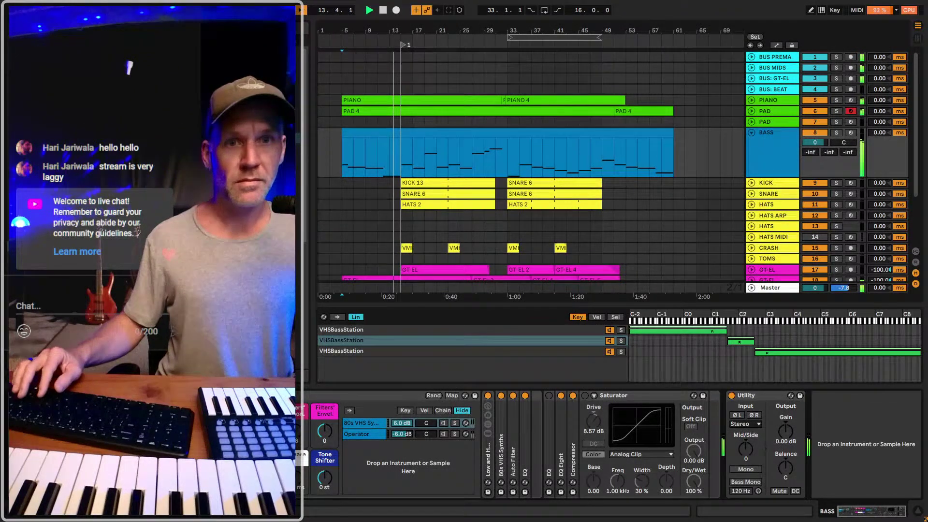
{"action": "double_click", "coordinate": [498, 462]}
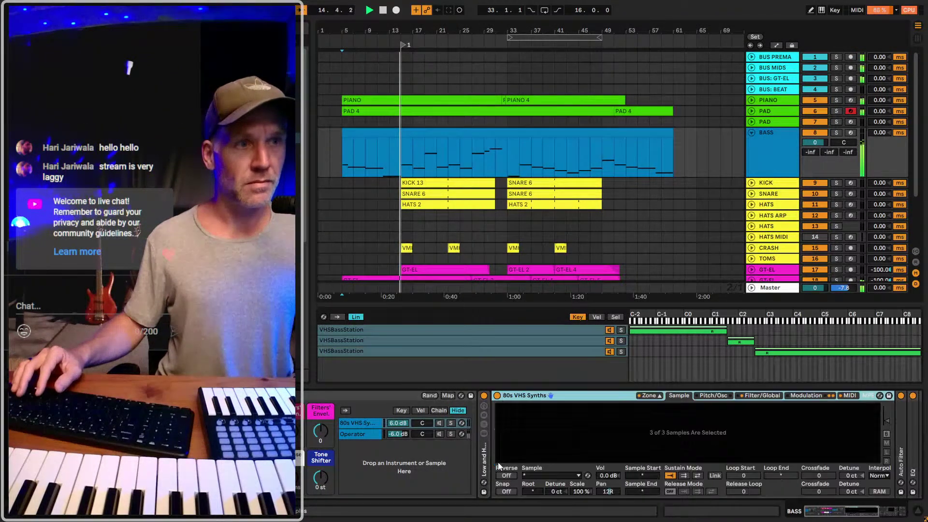
{"action": "scroll", "coordinate": [540, 408], "scroll_direction": "right", "scroll_amount": 3}
{"action": "scroll", "coordinate": [504, 431], "scroll_direction": "left", "scroll_amount": 3}
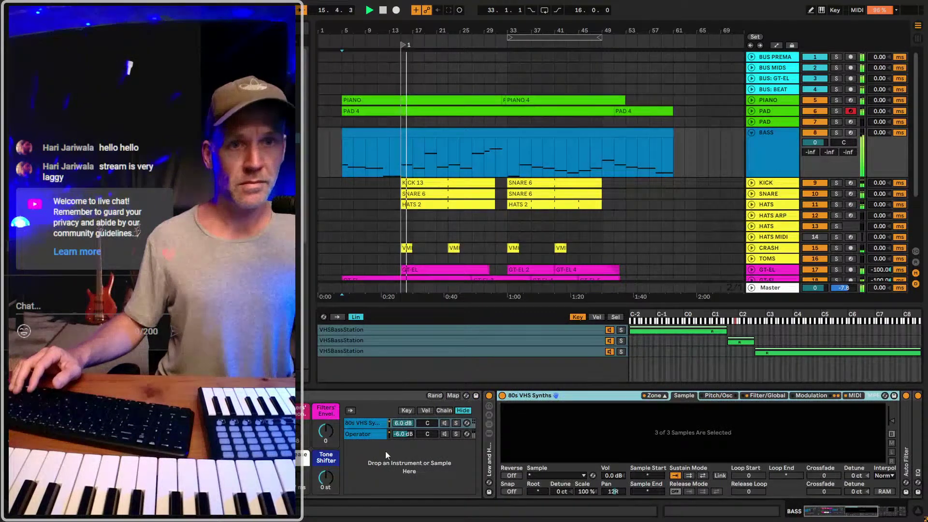
{"action": "left_click", "coordinate": [532, 431]}
{"action": "key", "text": "space"}
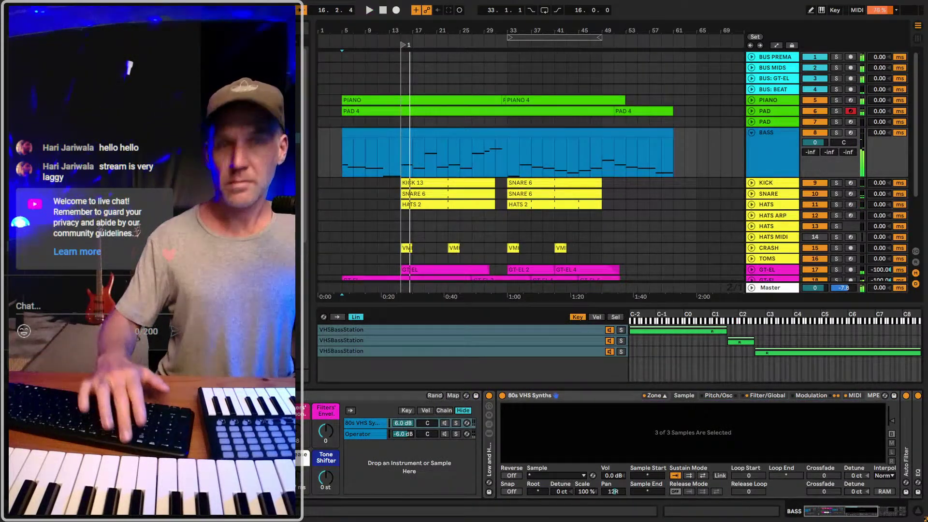
{"action": "key", "text": "ctrl+z"}
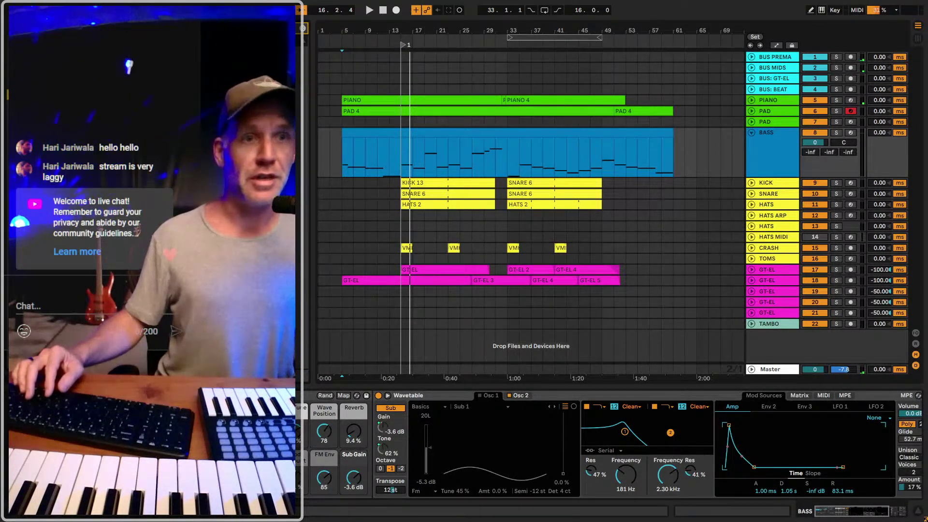
- Move locator 1 back to bar 5, where the piano, pad and bass clips start
{"action": "scroll", "coordinate": [752, 443], "scroll_direction": "right", "scroll_amount": 2}
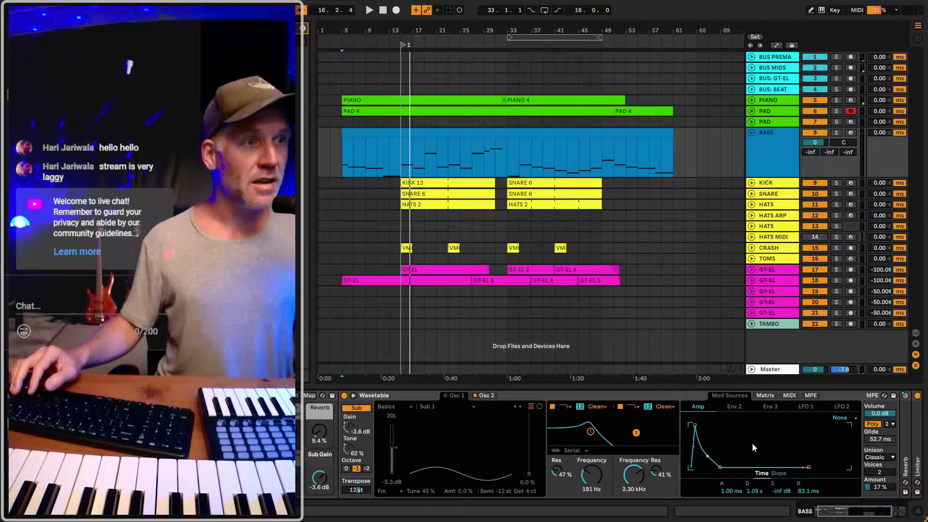
{"action": "scroll", "coordinate": [752, 443], "scroll_direction": "left", "scroll_amount": 2}
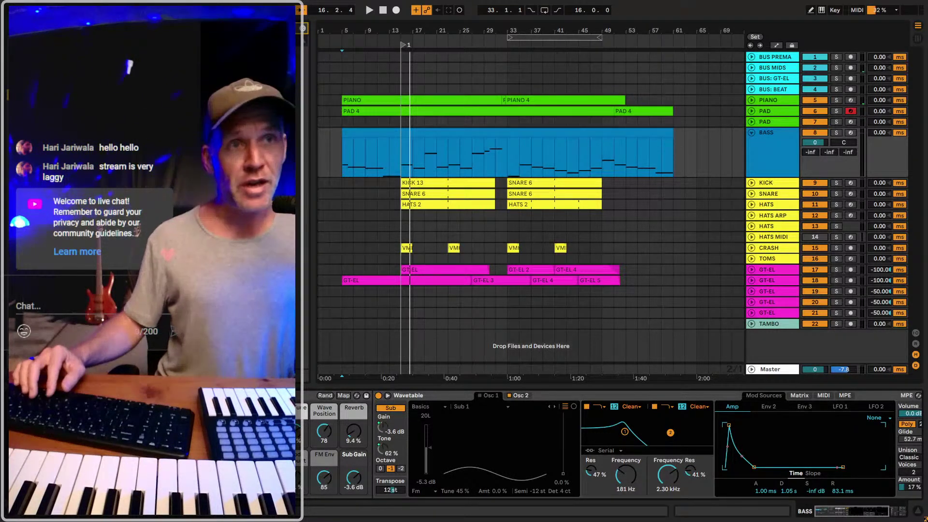
{"action": "left_click_drag", "start_coordinate": [403, 46], "coordinate": [342, 46]}
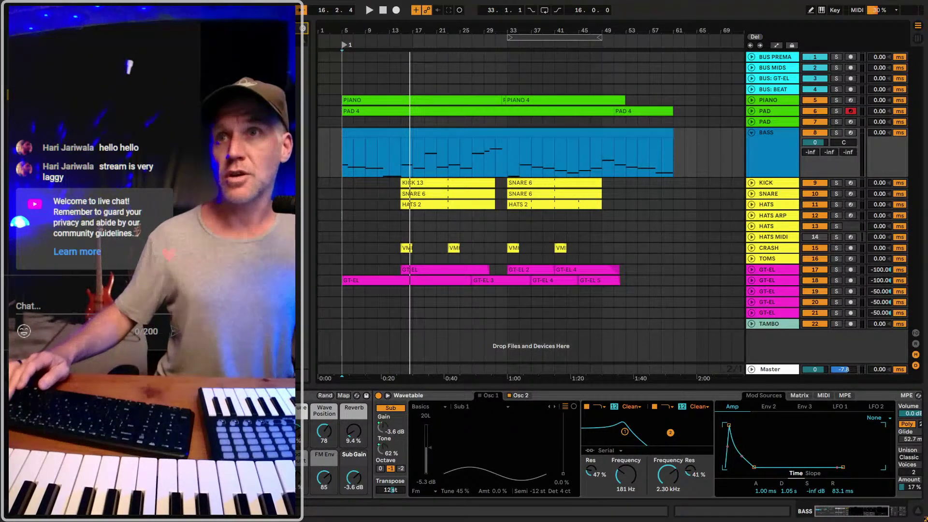
- Switch to File Explorer and open the GTA6 80s Montage folder inside _Products
{"action": "left_click_drag", "start_coordinate": [1, 44], "coordinate": [927, 53]}
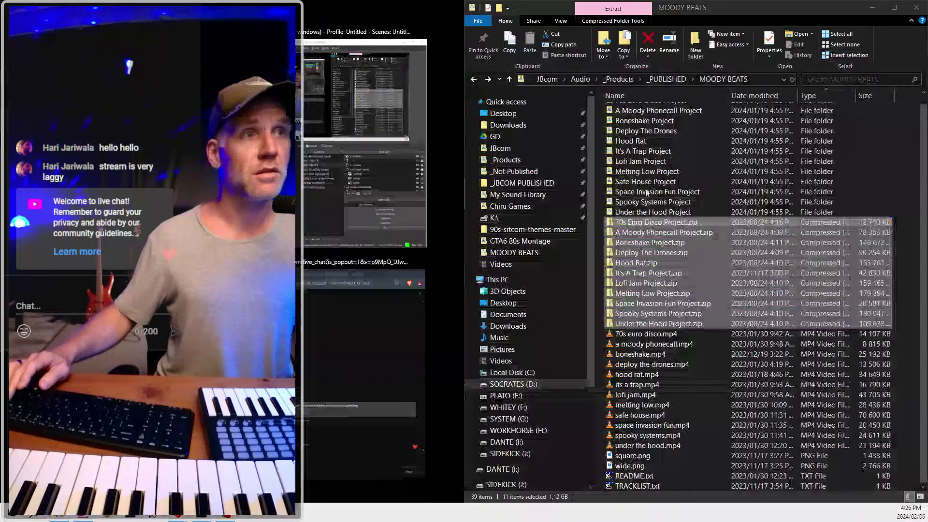
{"action": "left_click", "coordinate": [512, 159]}
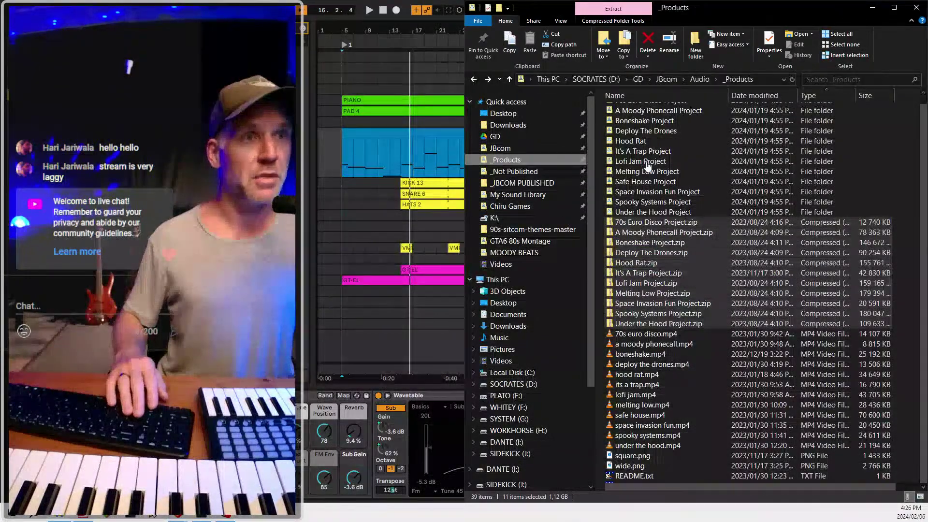
{"action": "double_click", "coordinate": [631, 132]}
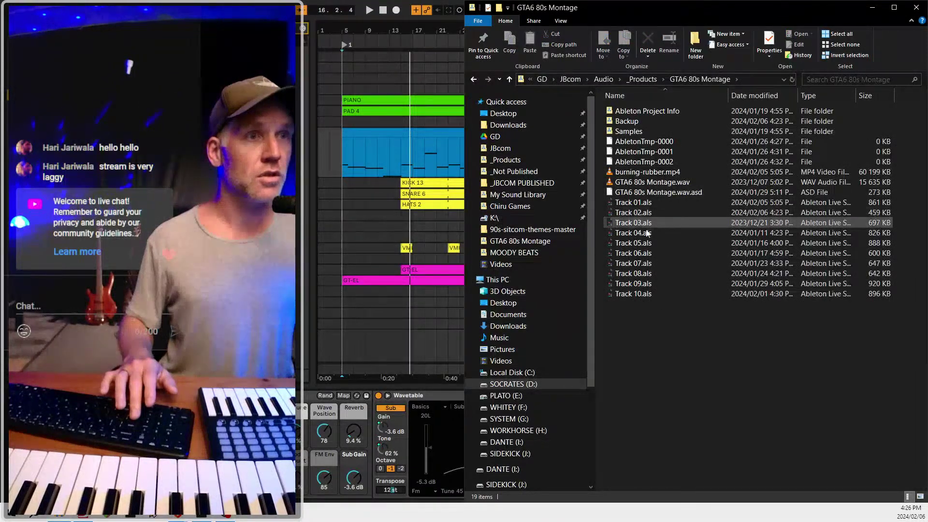
- Rename the Track 01 Live set to Burning Rubber, keeping its .als extension
{"action": "left_click", "coordinate": [647, 203]}
{"action": "key", "text": "F2"}
{"action": "type", "text": "Burning Ru"}
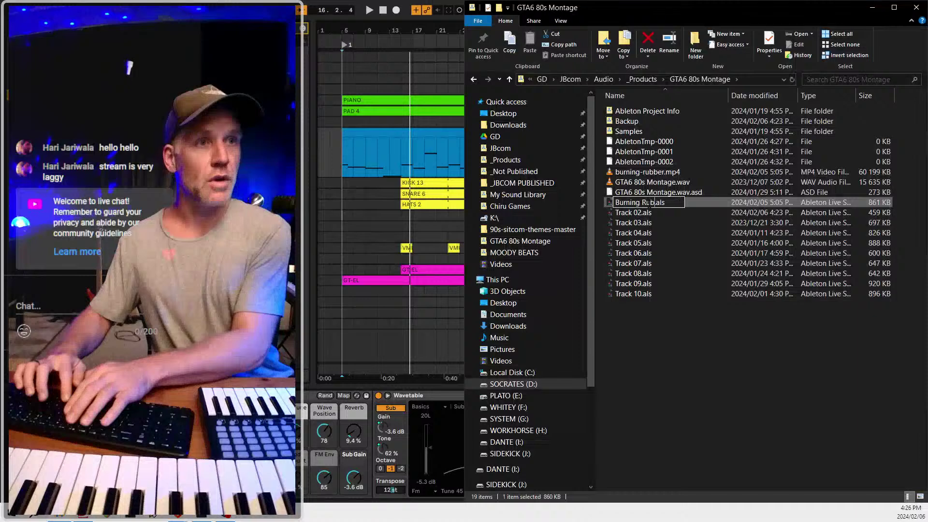
{"action": "type", "text": "bber"}
{"action": "key", "text": "Tab"}
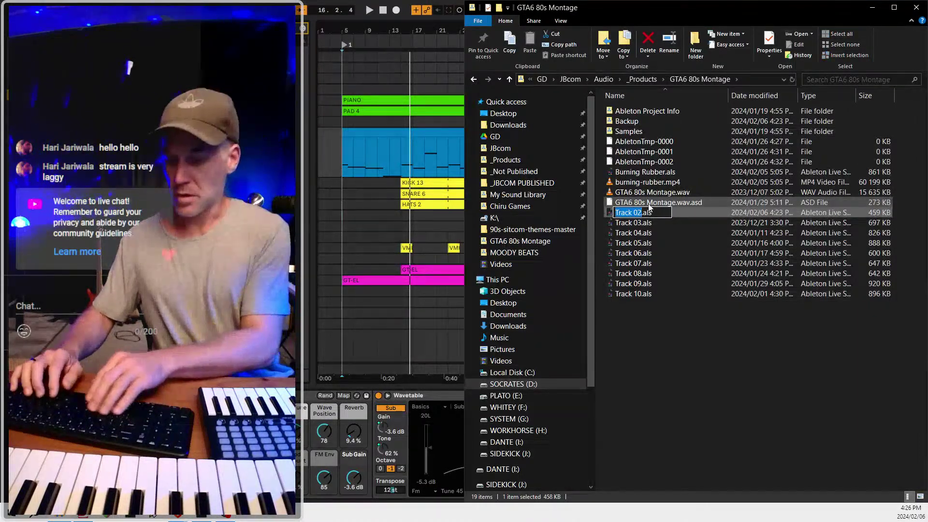
- Rename the Track 02 Live set to Born A Tiger, keeping its .als extension, and return to Ableton Live
{"action": "type", "text": "Born"}
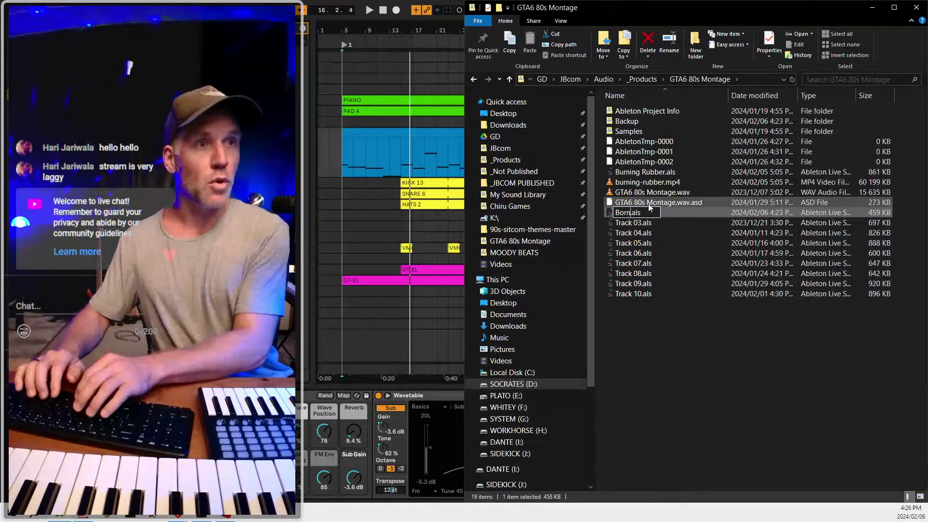
{"action": "type", "text": " A Tiger"}
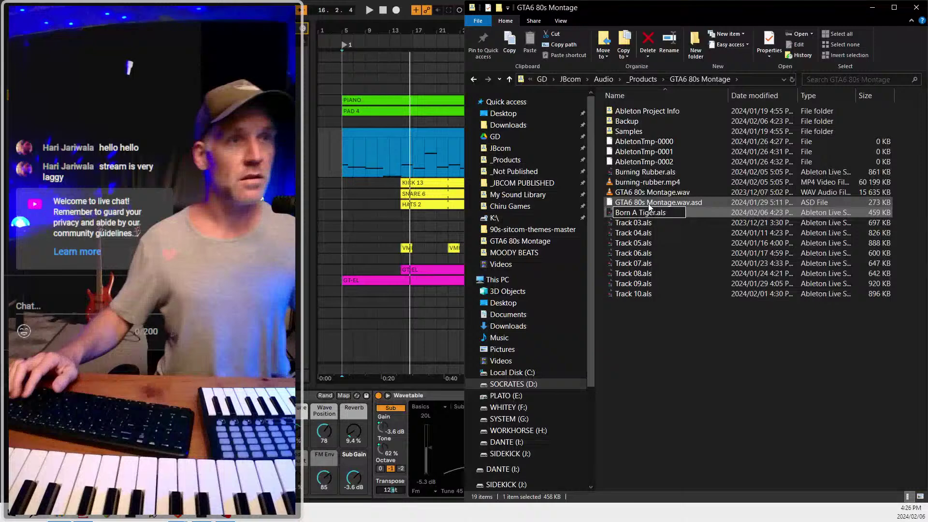
{"action": "left_click", "coordinate": [617, 315]}
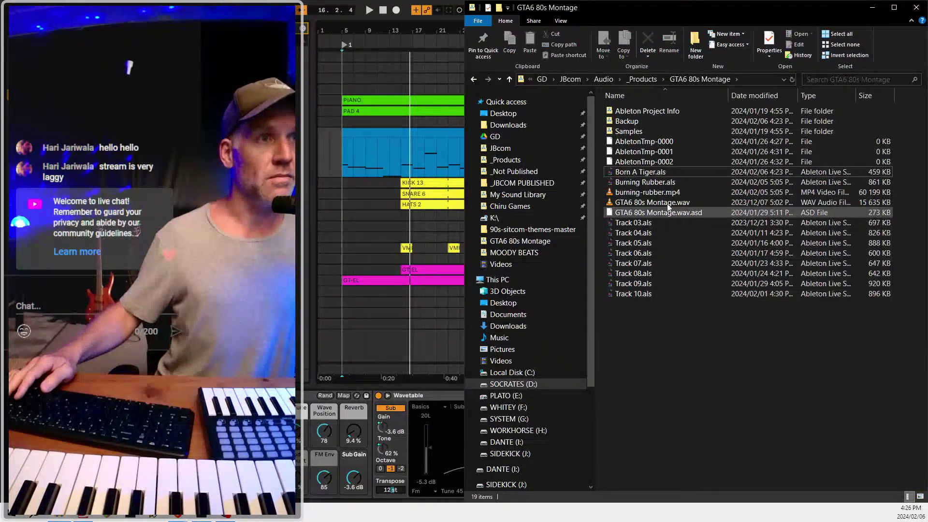
{"action": "left_click", "coordinate": [873, 8]}
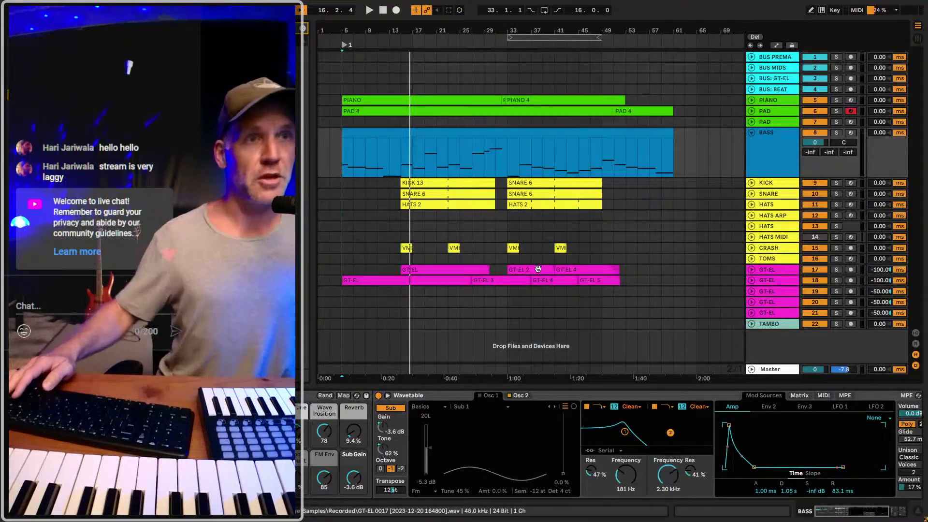
- Select the BASS clip, solo the BASS track, and play the arrangement from bar 5
{"action": "left_click", "coordinate": [364, 135]}
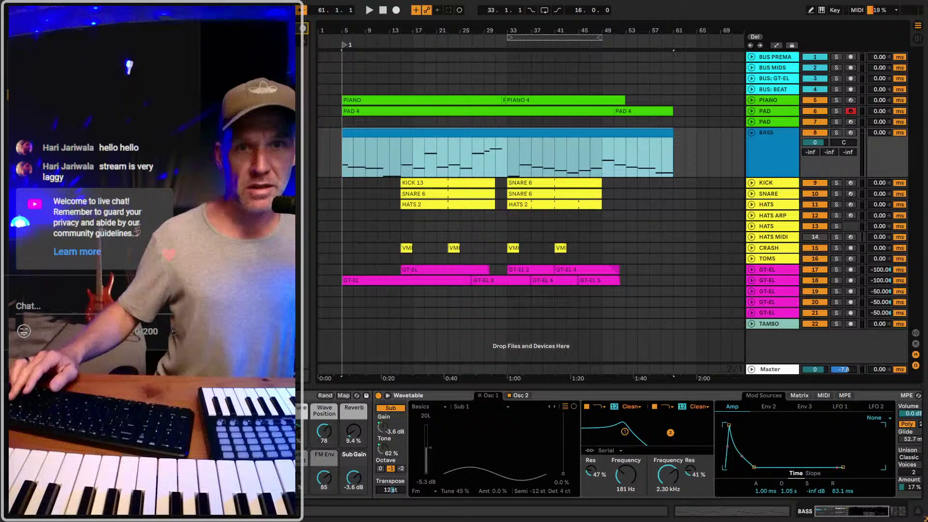
{"action": "key", "text": "ctrl+shift+r"}
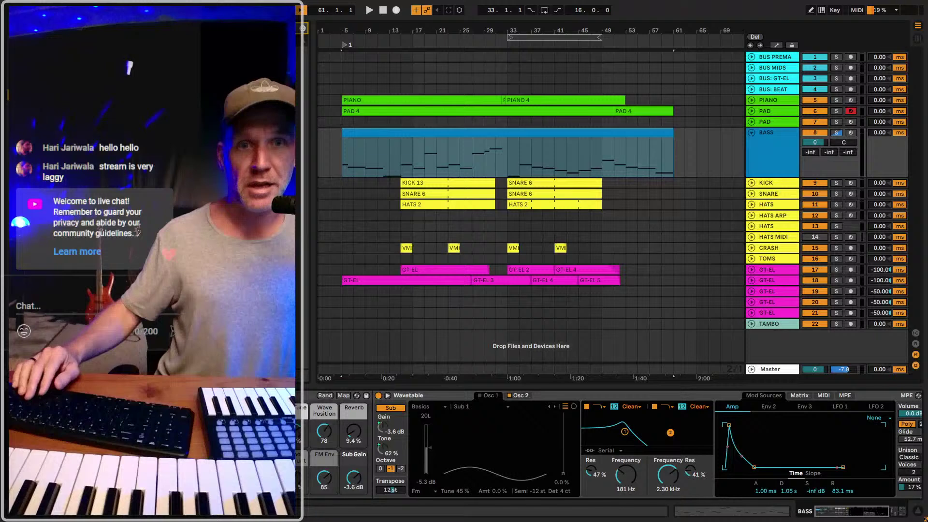
{"action": "key", "text": "space"}
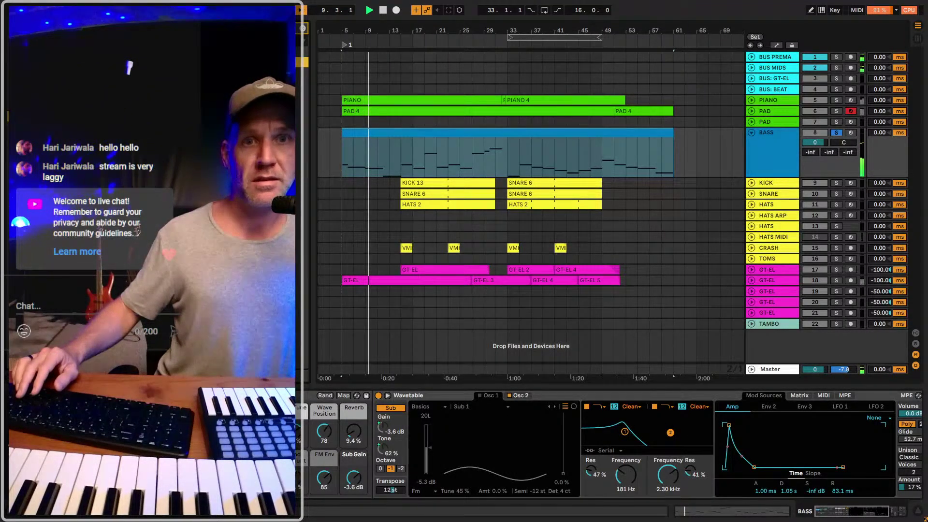
- Compare the Wavetable and Operator bass sounds on the BASS track, keep the Operator one, and play it unsoloed with the full mix
{"action": "key", "text": "ctrl+z"}
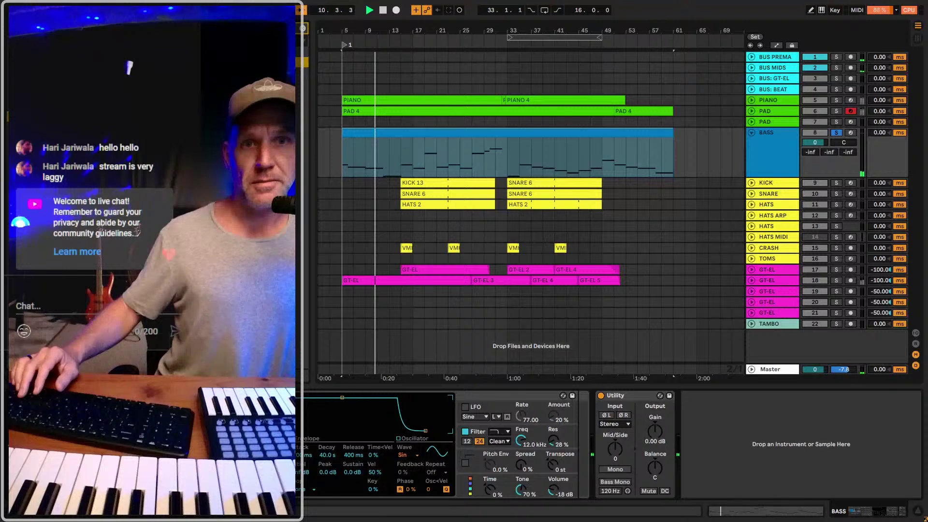
{"action": "key", "text": "ctrl+shift+z"}
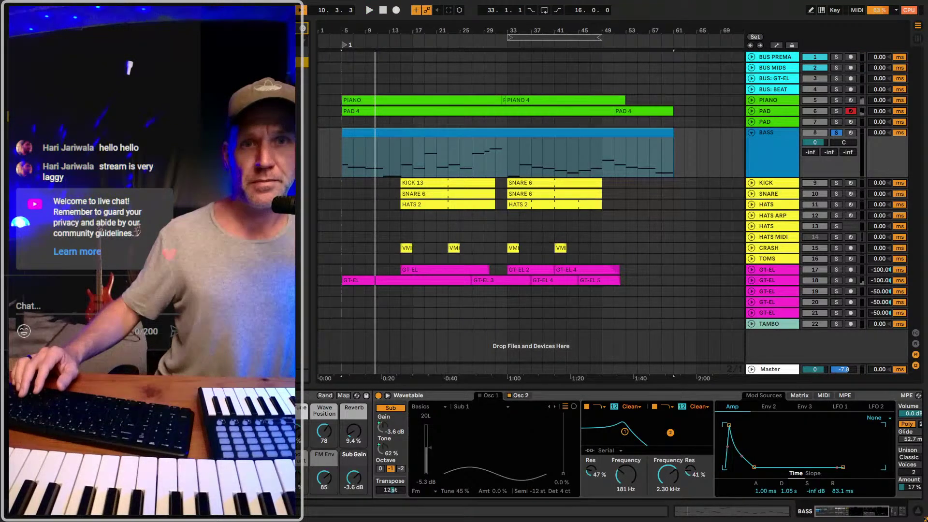
{"action": "key", "text": "ctrl+z"}
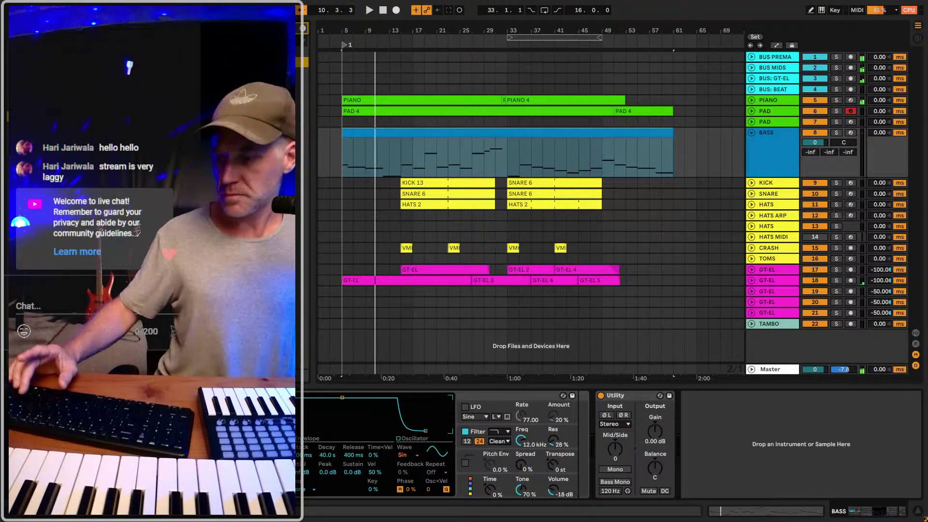
{"action": "key", "text": "space"}
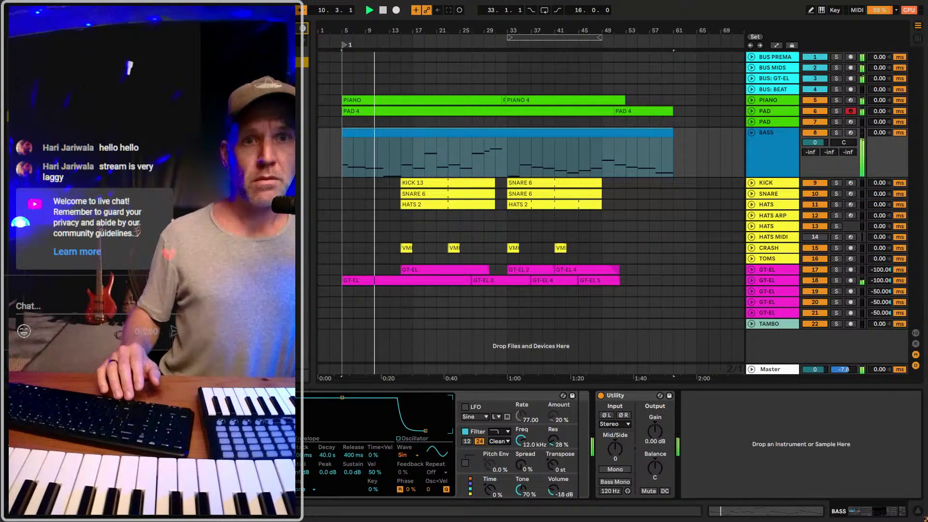
- Solo the BASS track and audition the mono Wavetable sound before returning to the Operator bass
{"action": "left_click", "coordinate": [837, 133]}
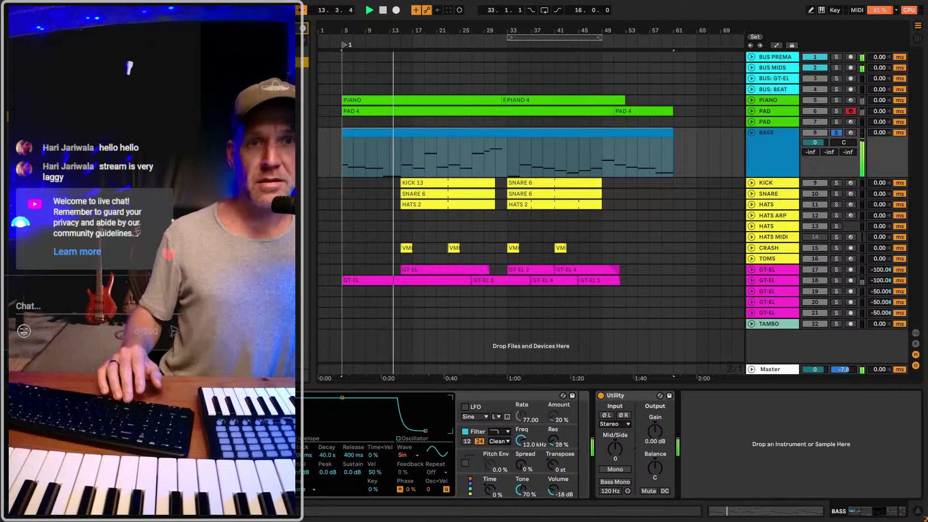
{"action": "key", "text": "Return"}
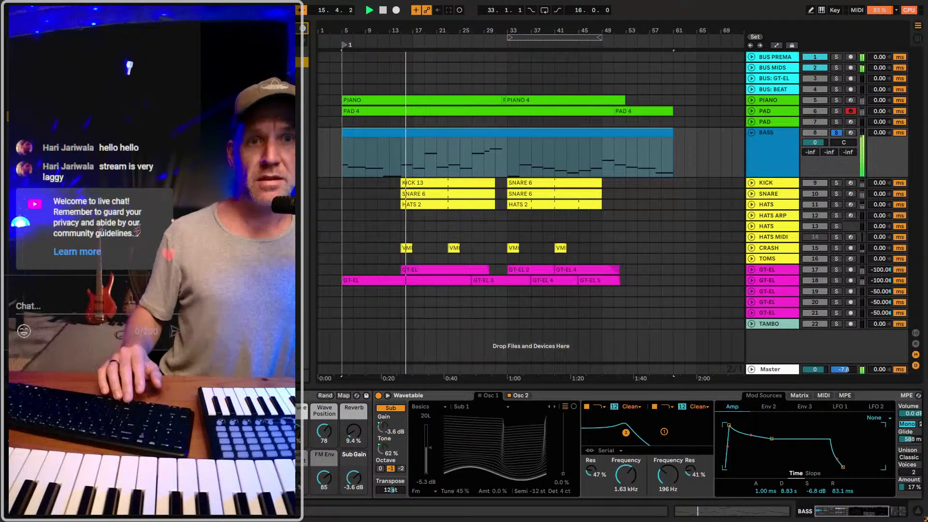
{"action": "key", "text": "ctrl+z"}
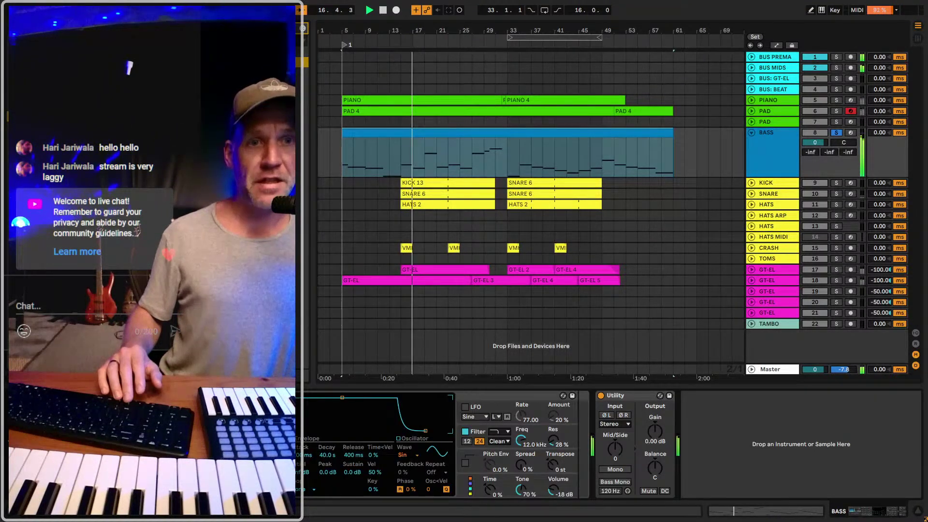
- Audition square waveforms from Square 6 upward on the BASS track's Operator oscillator and set it to Square 64
{"action": "left_click", "coordinate": [405, 455]}
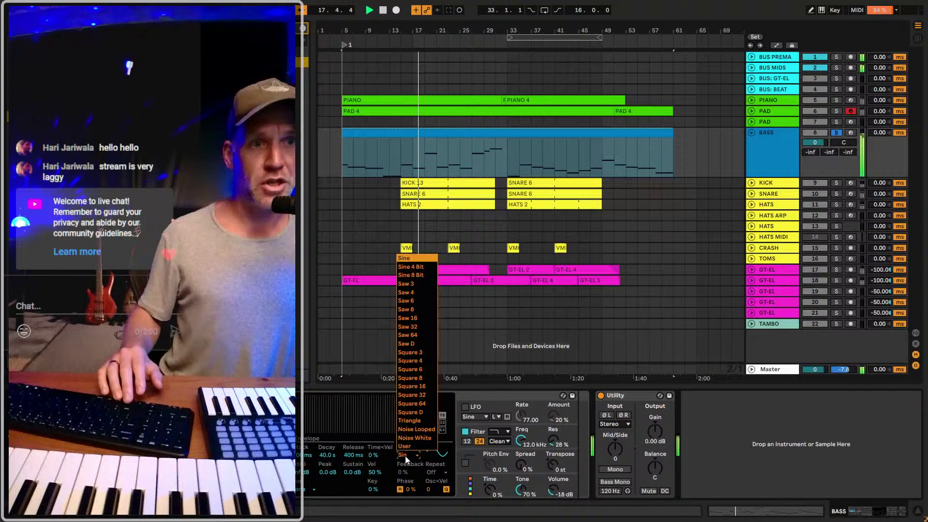
{"action": "left_click", "coordinate": [411, 377]}
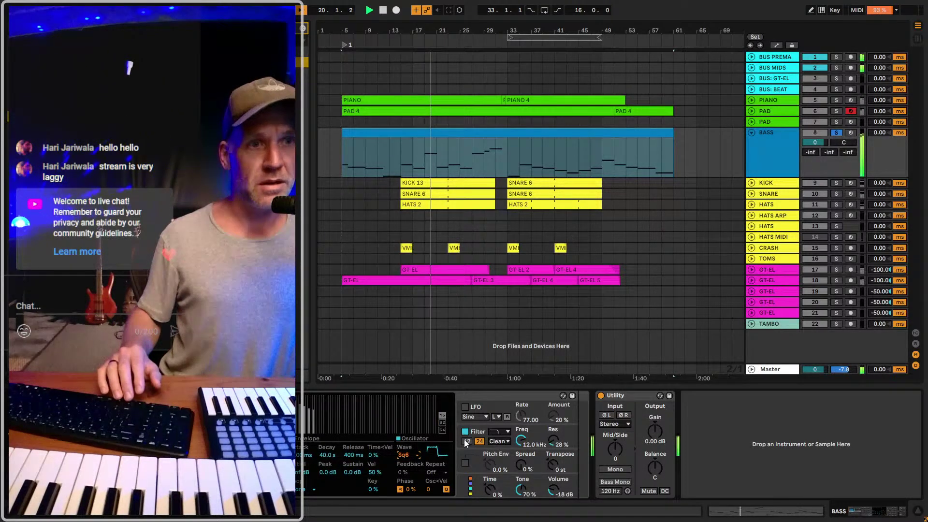
{"action": "key", "text": "Down"}
{"action": "key", "text": "Down"}
{"action": "key", "text": "Down"}
{"action": "key", "text": "Down"}
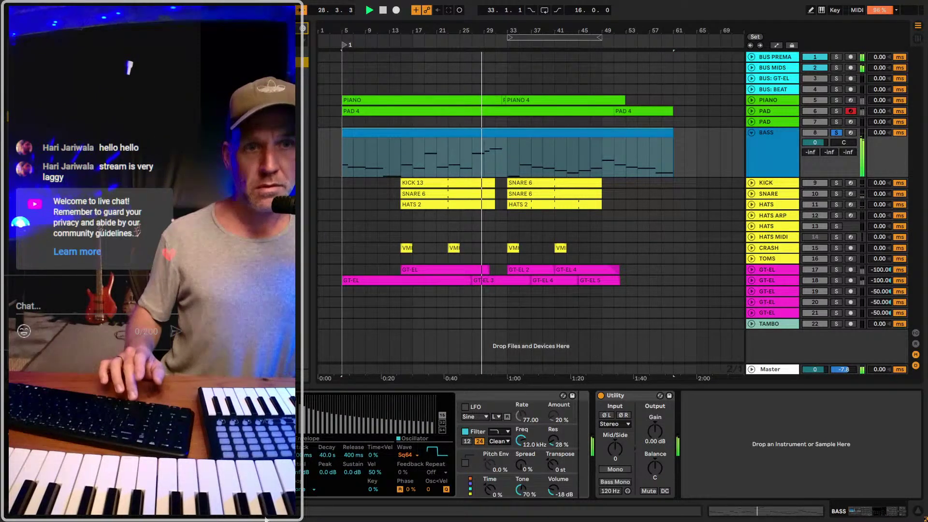
{"action": "left_click", "coordinate": [881, 9]}
{"action": "left_click", "coordinate": [817, 394]}
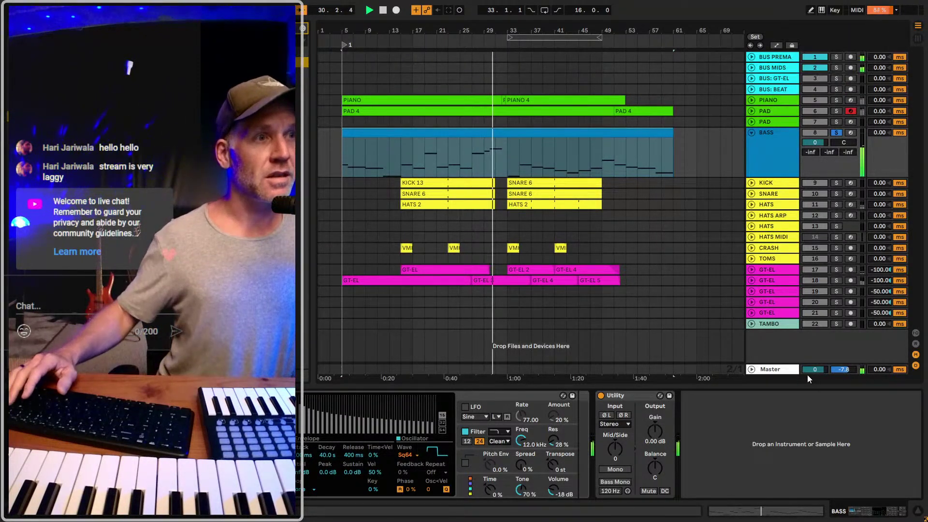
- Unsolo the BASS track, listen to it in the full mix, and stop playback
{"action": "left_click", "coordinate": [774, 370]}
{"action": "left_click", "coordinate": [757, 149]}
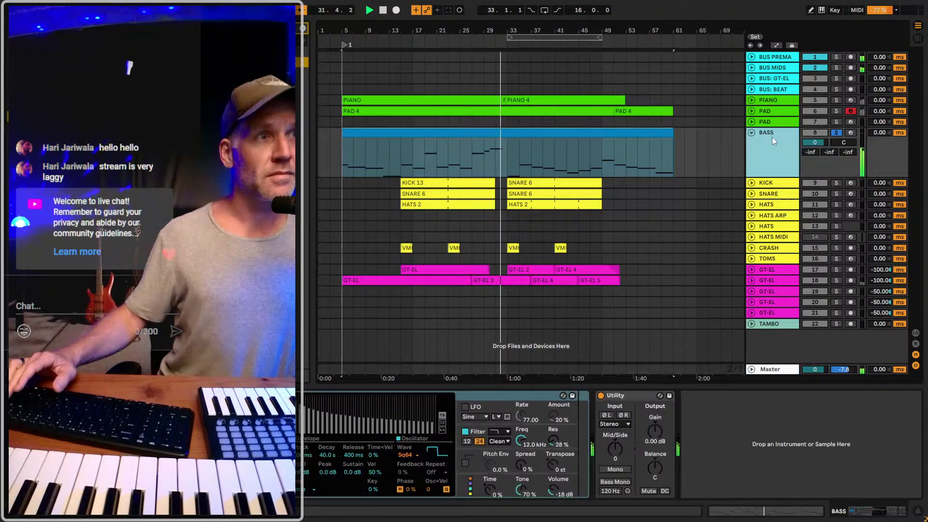
{"action": "left_click", "coordinate": [837, 133]}
{"action": "left_click", "coordinate": [837, 133]}
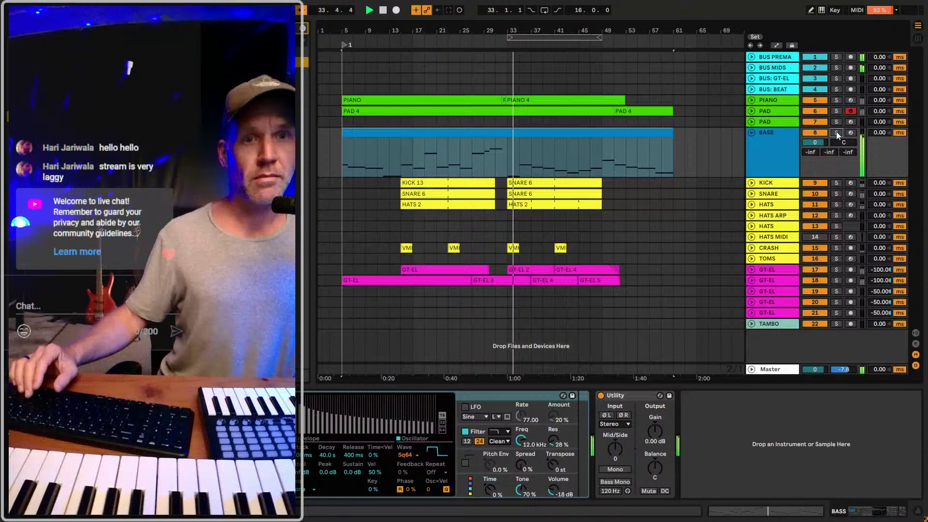
{"action": "key", "text": "space"}
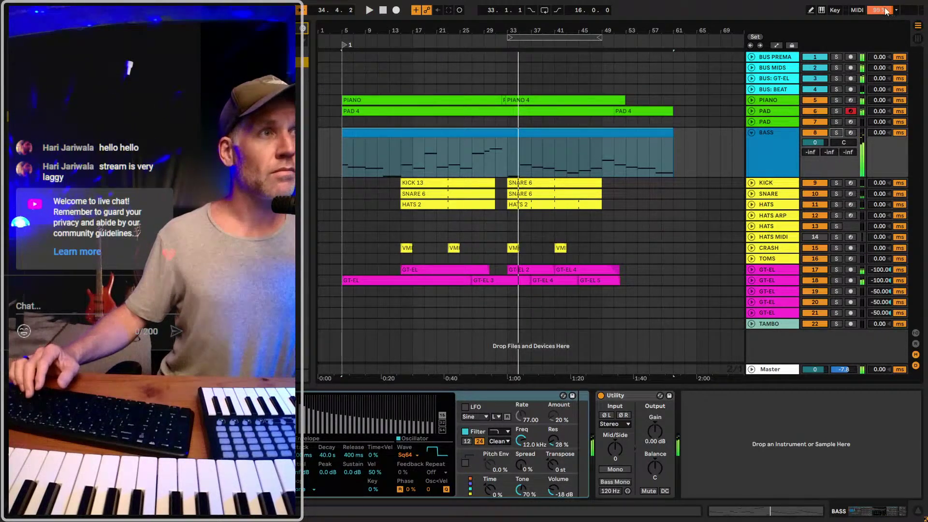
- Collapse the BASS track and inspect the device chains on the BUS PREMASTER and Master tracks
{"action": "left_click", "coordinate": [888, 11]}
{"action": "left_click", "coordinate": [769, 3]}
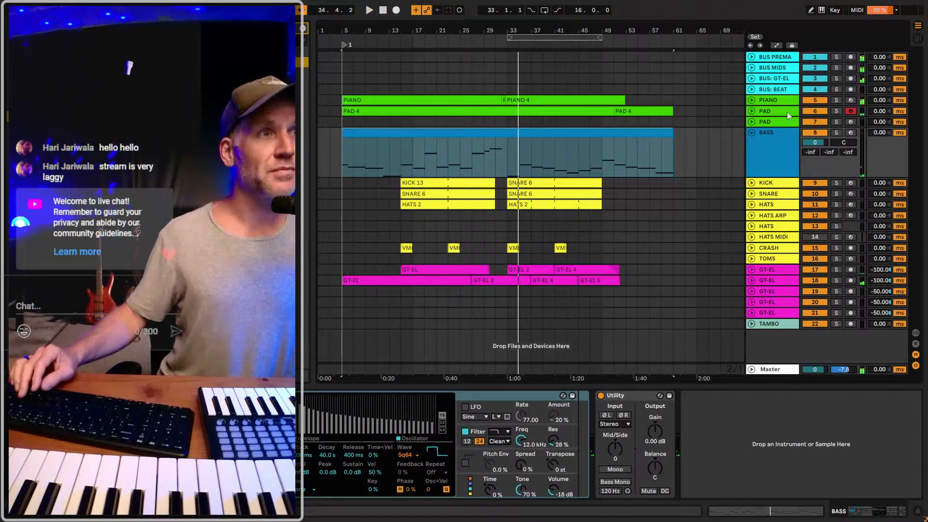
{"action": "left_click", "coordinate": [752, 134]}
{"action": "left_click", "coordinate": [773, 59]}
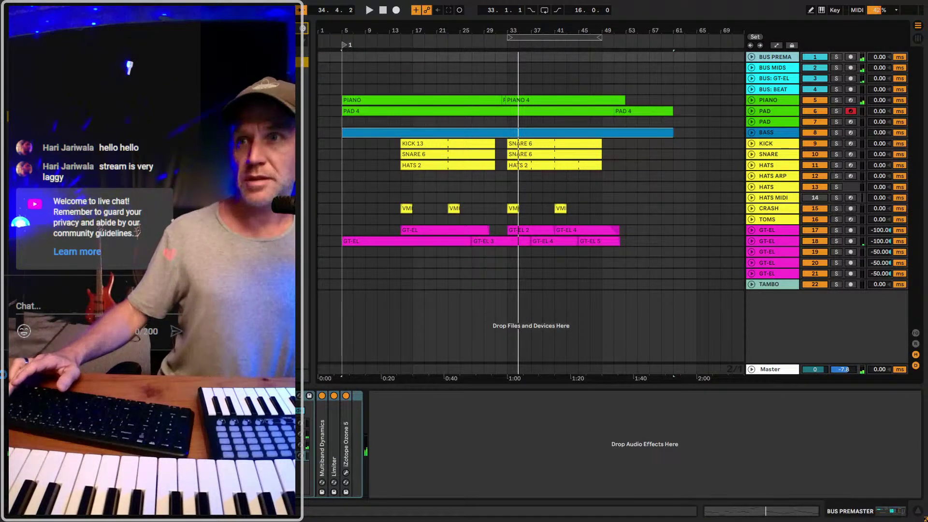
{"action": "left_click", "coordinate": [775, 370]}
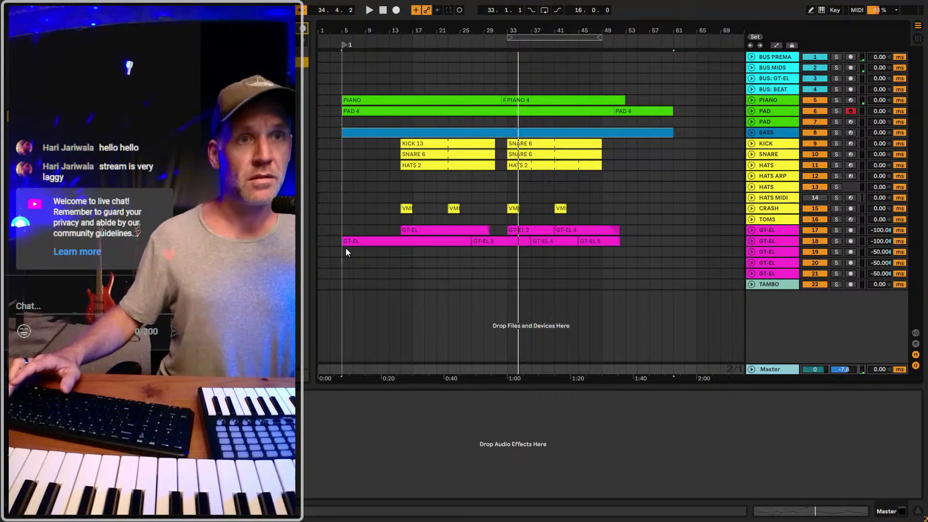
{"action": "left_click", "coordinate": [783, 58]}
{"action": "left_click", "coordinate": [608, 419]}
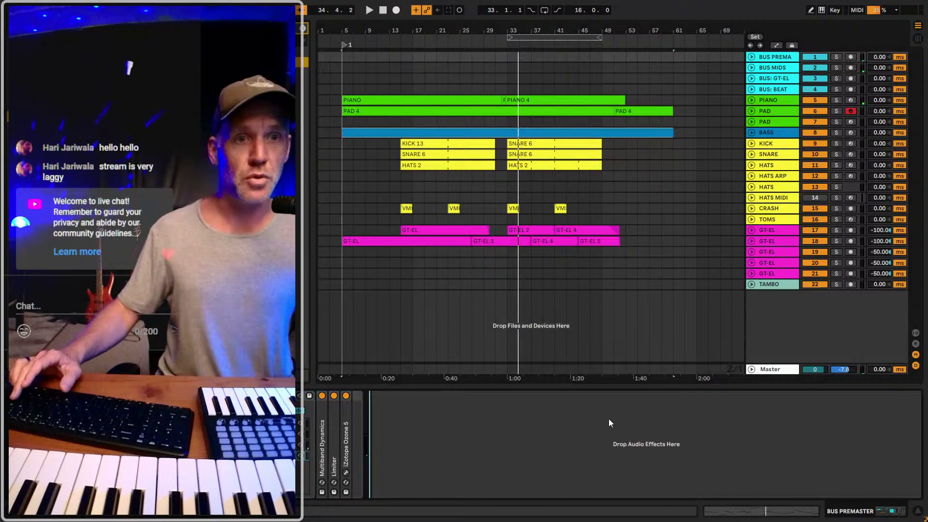
- Play the arrangement from bar 5, disarm the PAD track, and check the BASS and PIANO device chains
{"action": "key", "text": "space"}
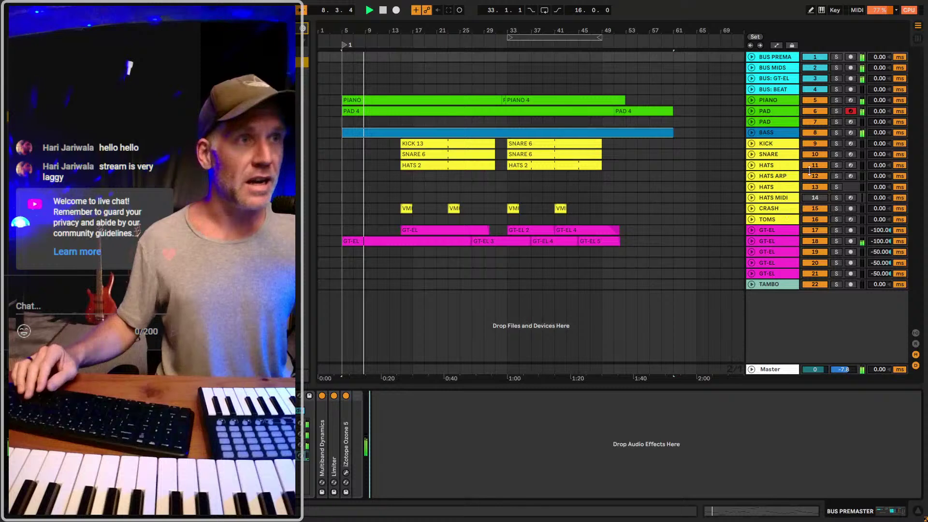
{"action": "left_click", "coordinate": [851, 135]}
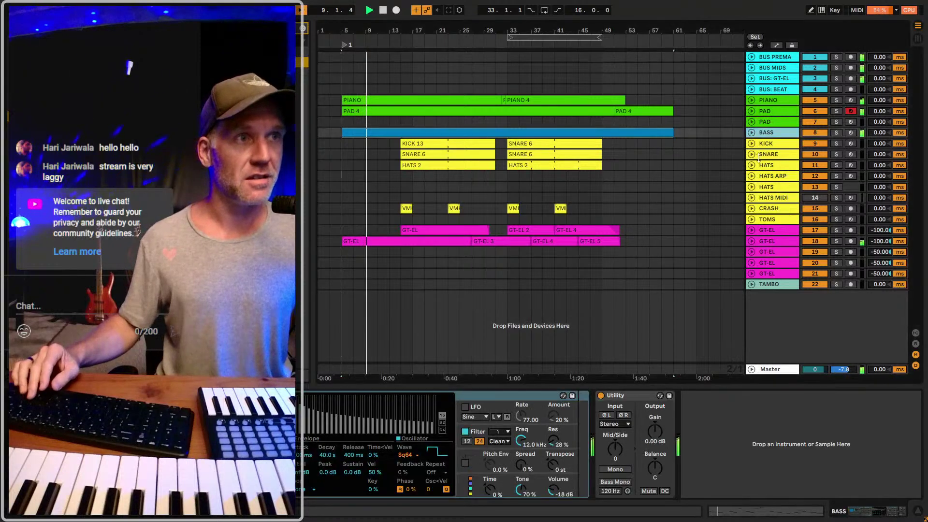
{"action": "left_click", "coordinate": [851, 111]}
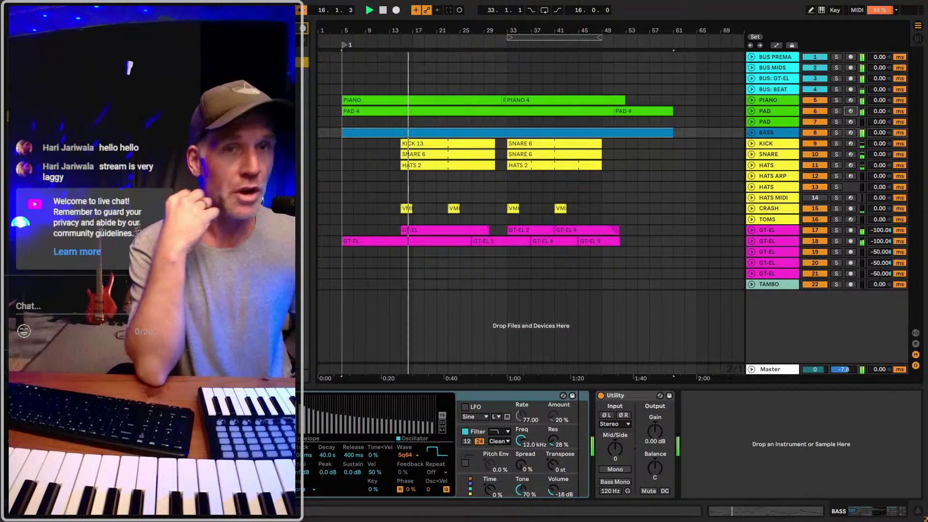
{"action": "left_click", "coordinate": [631, 395]}
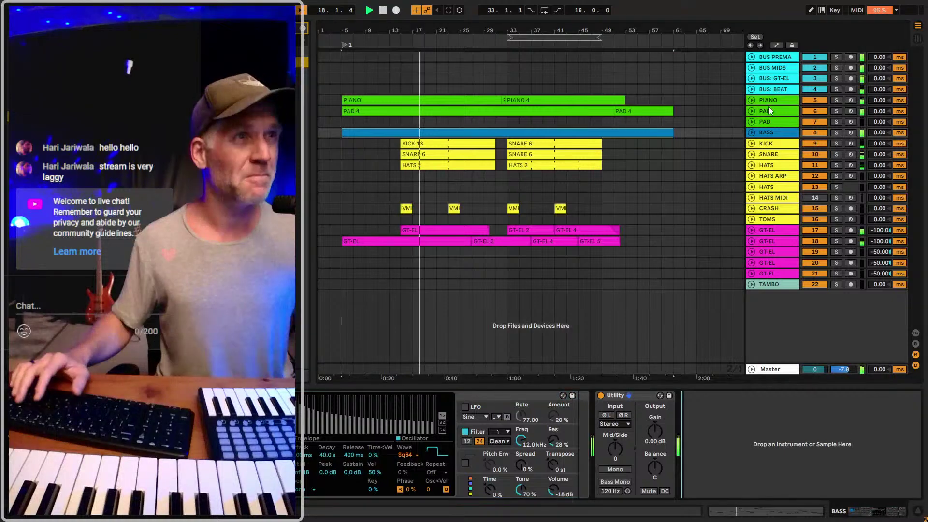
{"action": "left_click", "coordinate": [768, 101]}
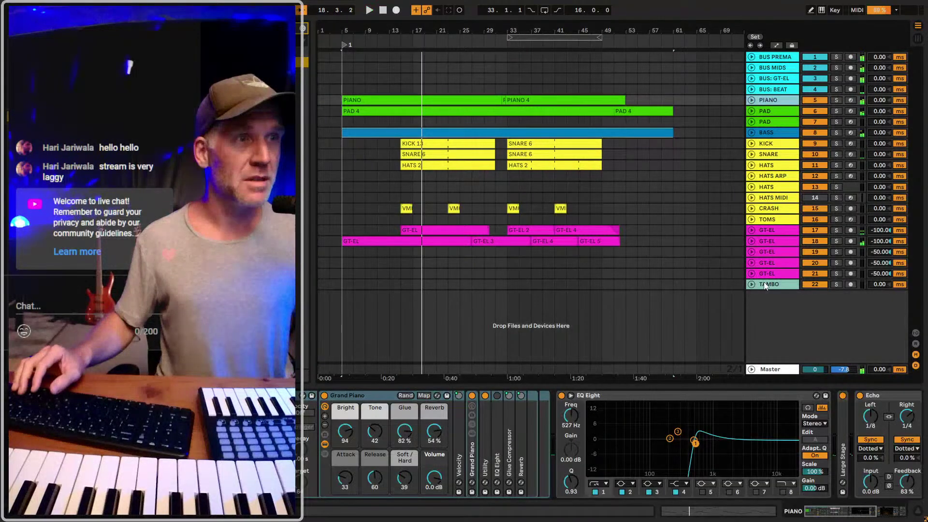
- Delete the three empty GT-EL tracks and the TAMBO track
{"action": "left_click", "coordinate": [770, 253]}
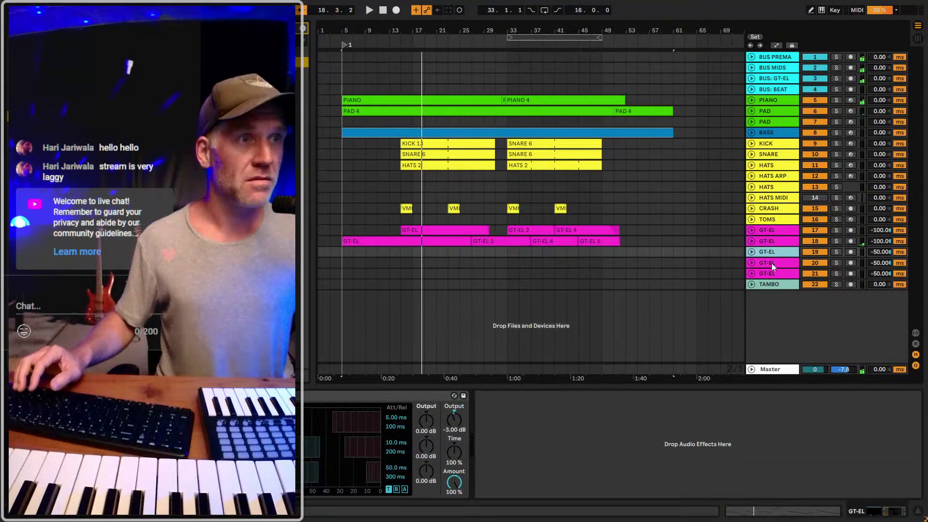
{"action": "left_click", "coordinate": [777, 272], "text": "shift"}
{"action": "key", "text": "Delete"}
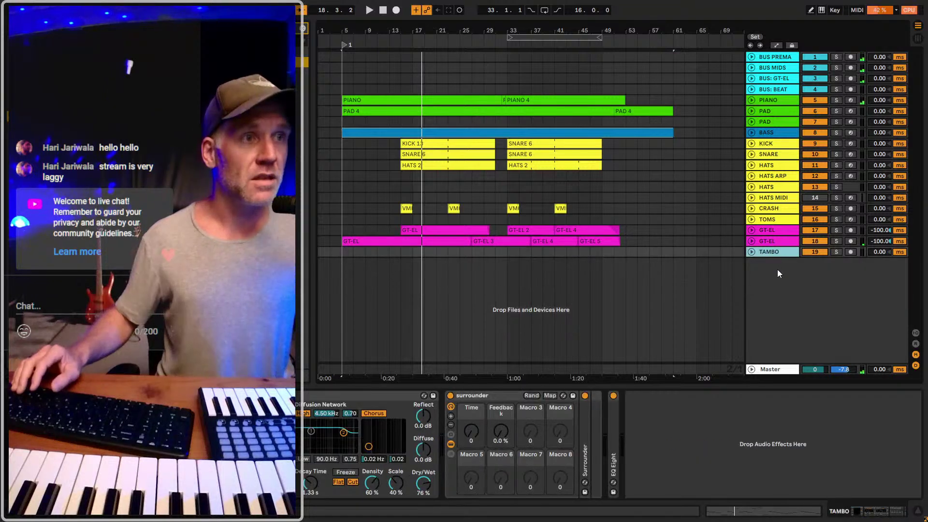
{"action": "key", "text": "Delete"}
- Delete the unused HATS ARP, HATS and HATS MIDI tracks and check all clip slots in Session View
{"action": "left_click", "coordinate": [773, 198]}
{"action": "left_click", "coordinate": [770, 177], "text": "shift"}
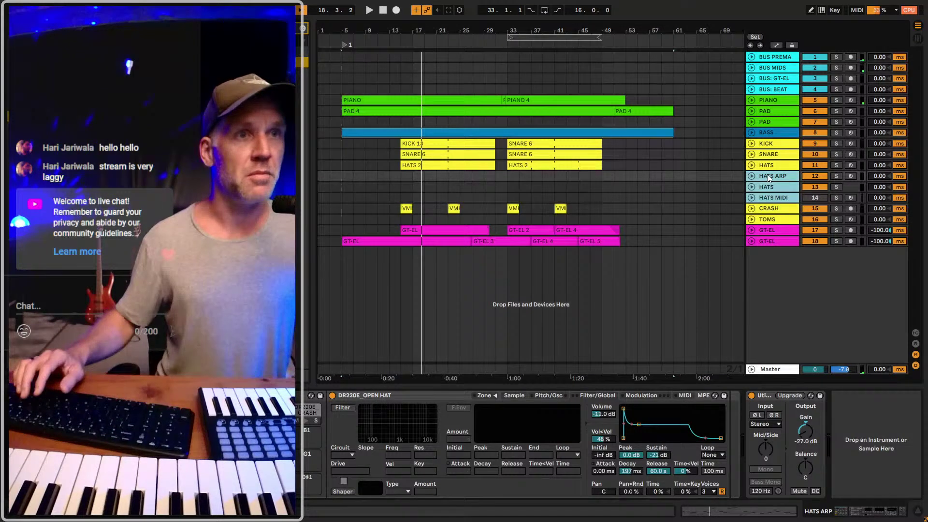
{"action": "key", "text": "Delete"}
{"action": "key", "text": "Tab"}
{"action": "key", "text": "ctrl+a"}
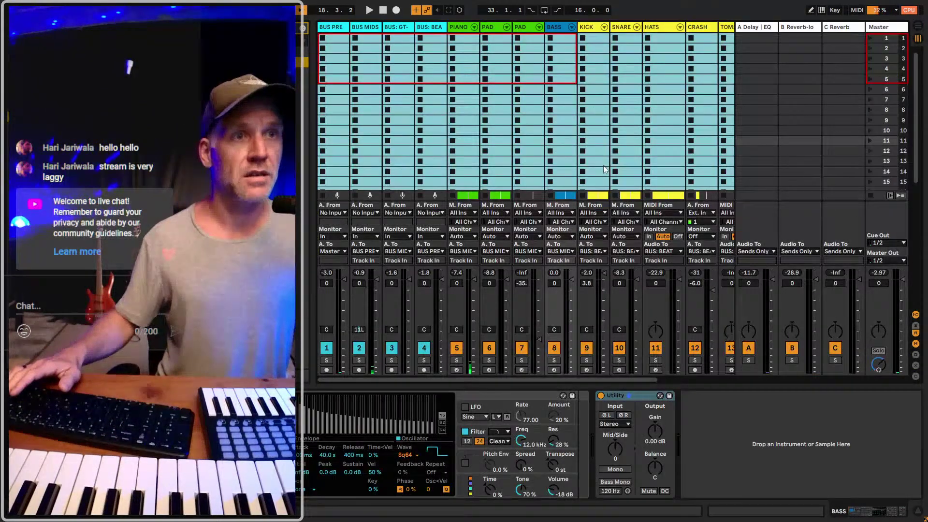
{"action": "key", "text": "Tab"}
- Delete the unused TOMS track and the empty second PAD track
{"action": "left_click", "coordinate": [765, 186]}
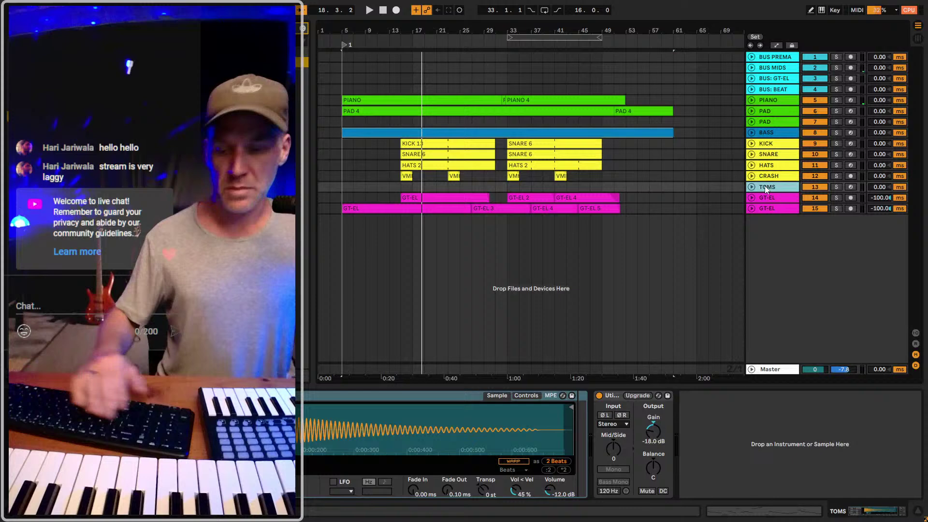
{"action": "key", "text": "Delete"}
{"action": "left_click", "coordinate": [774, 121]}
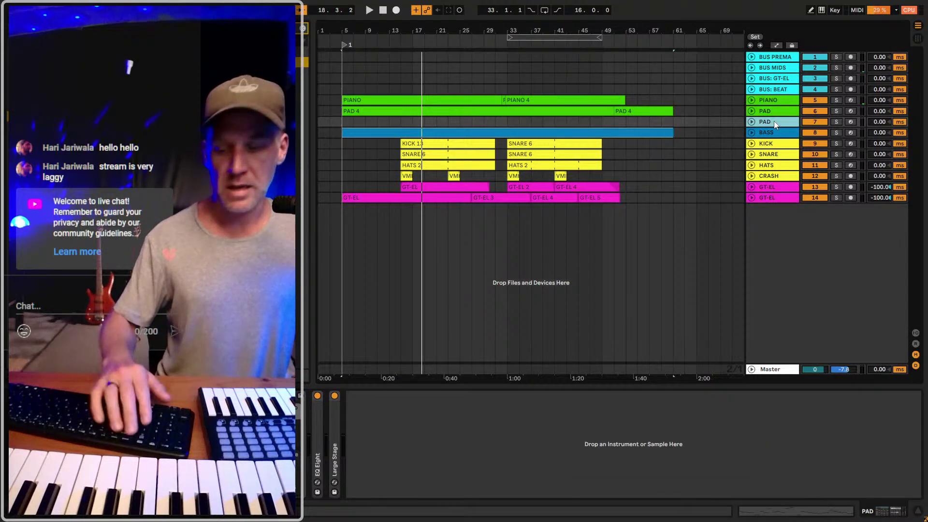
{"action": "key", "text": "Delete"}
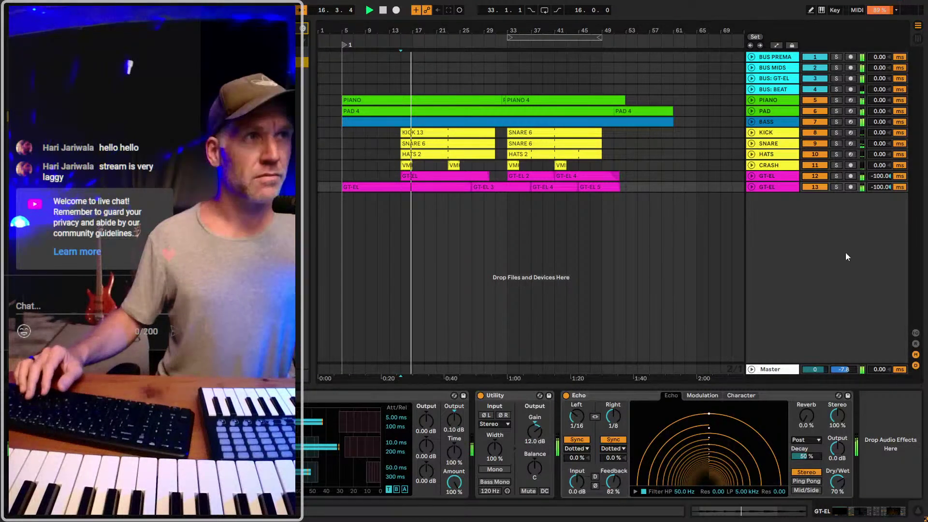
- Stretch the loop range over the whole arrangement, from 4.4.3 with a length of 58.0.2, during playback, and stop playback
{"action": "left_click", "coordinate": [783, 372]}
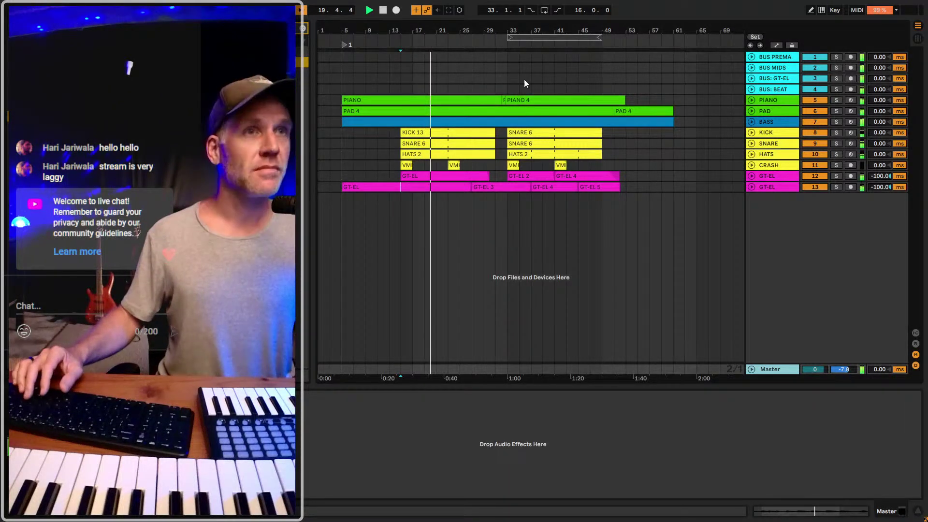
{"action": "left_click_drag", "start_coordinate": [519, 42], "coordinate": [683, 38]}
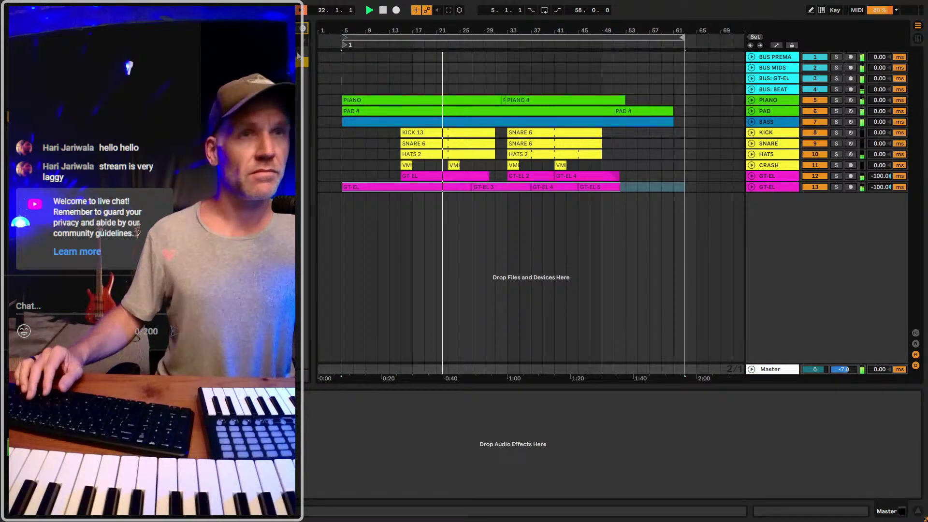
{"action": "left_click_drag", "start_coordinate": [343, 31], "coordinate": [401, 20]}
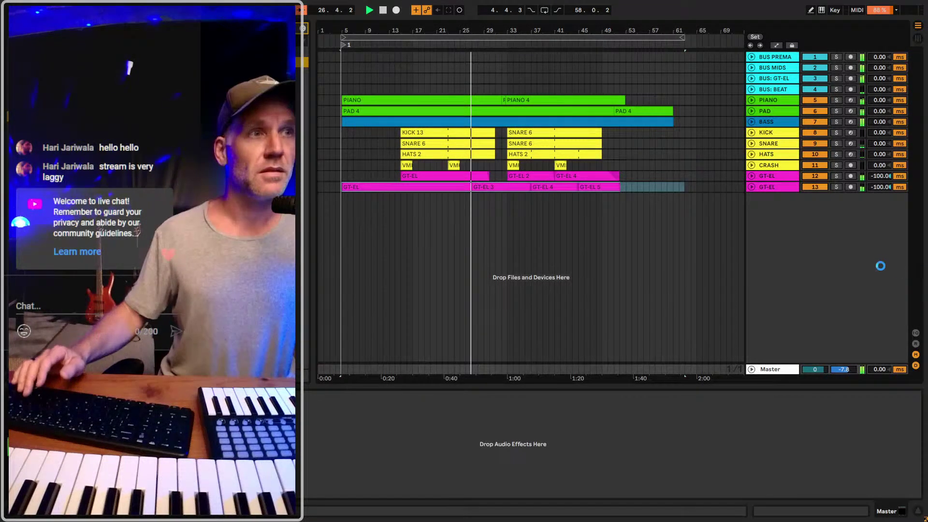
{"action": "key", "text": "space"}
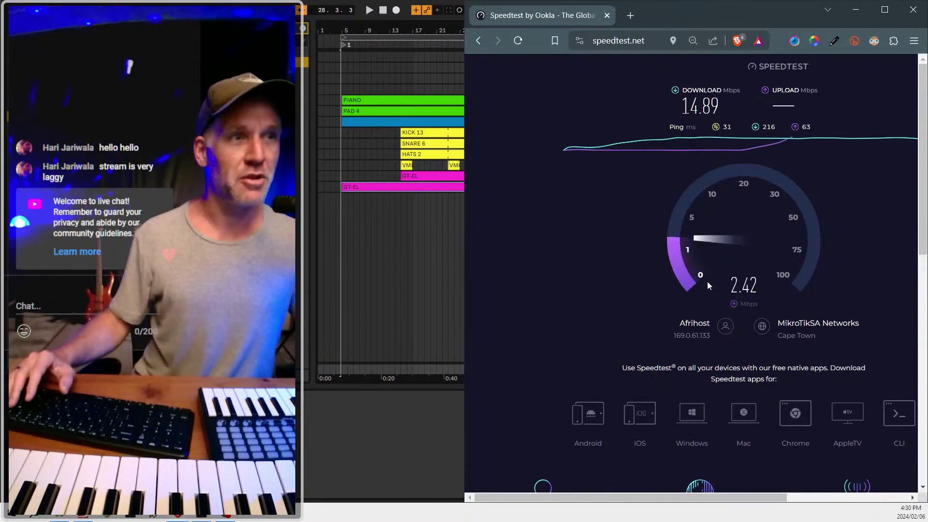
- Switch from the Speedtest page back to the Live set's arrangement in Ableton Live
{"action": "key", "text": "alt+Tab"}
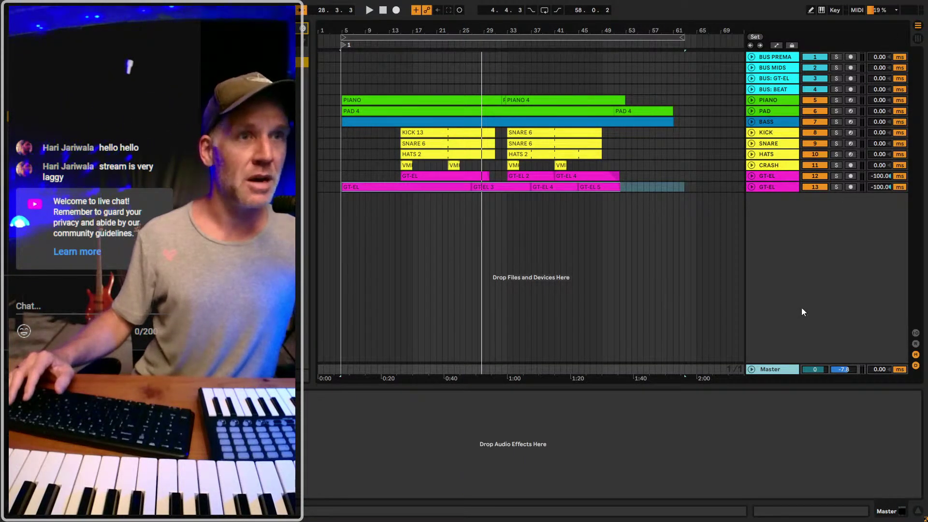
{"action": "key", "text": "shift+Tab"}
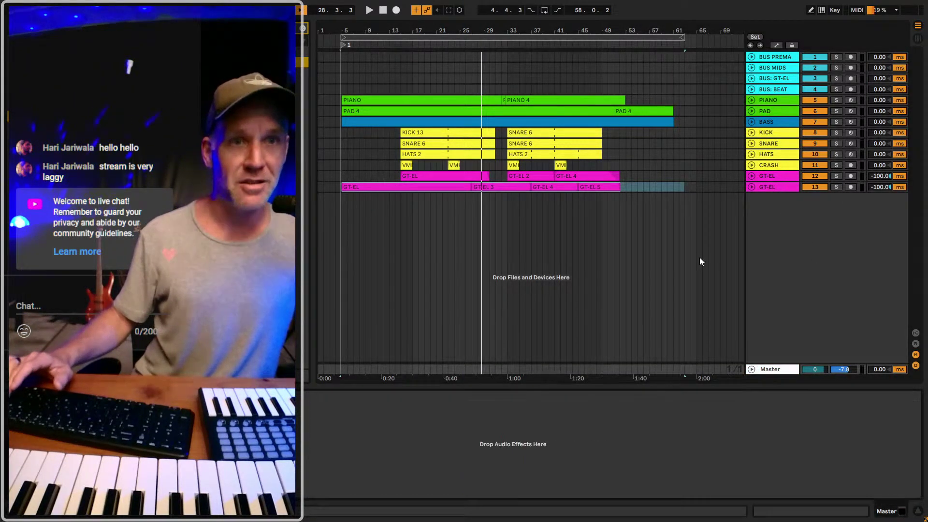